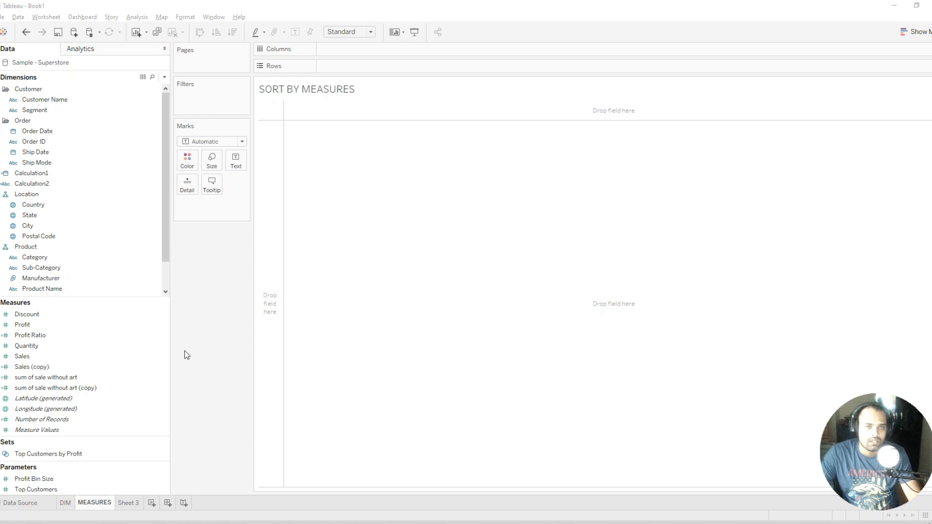
Step: On the DIM sheet, place Category and Sub-Category on Rows with Product Name in front, adding all of its members
click(66, 503)
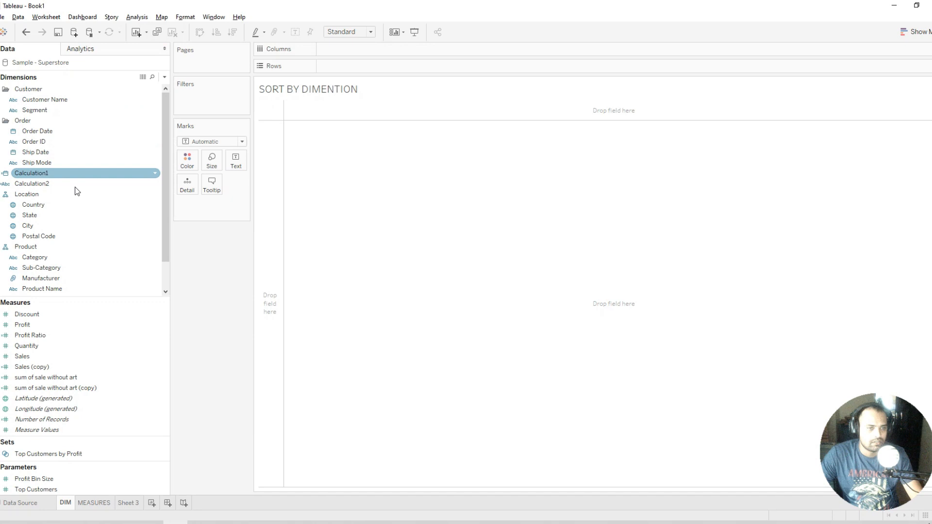
drag(51, 259, 401, 68)
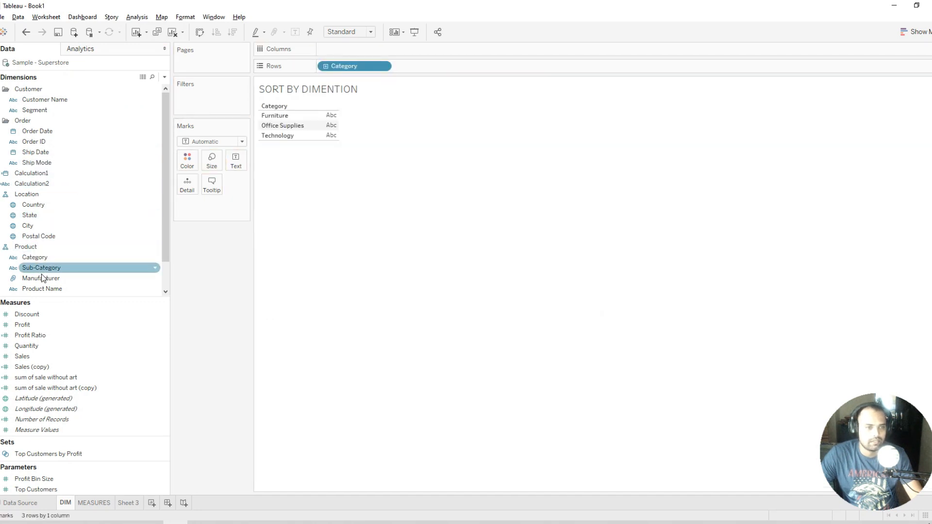
drag(65, 266, 411, 62)
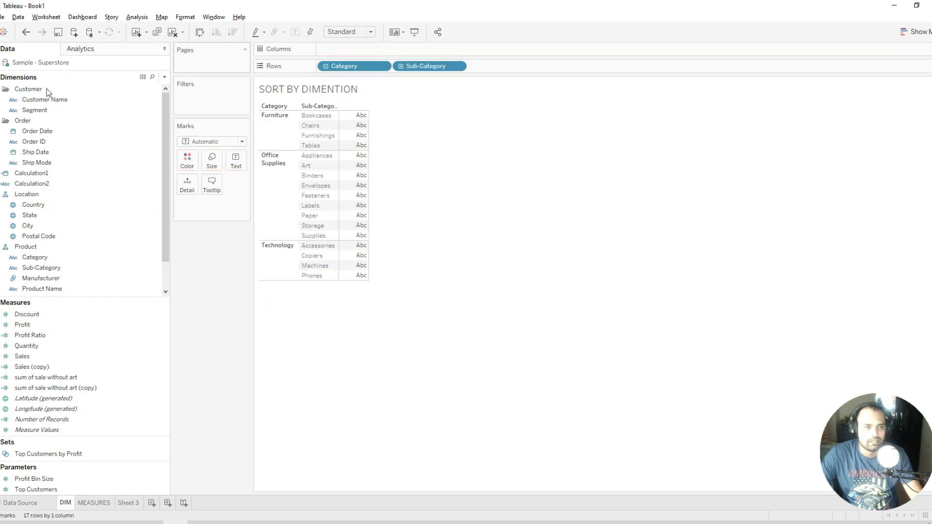
drag(54, 286, 320, 66)
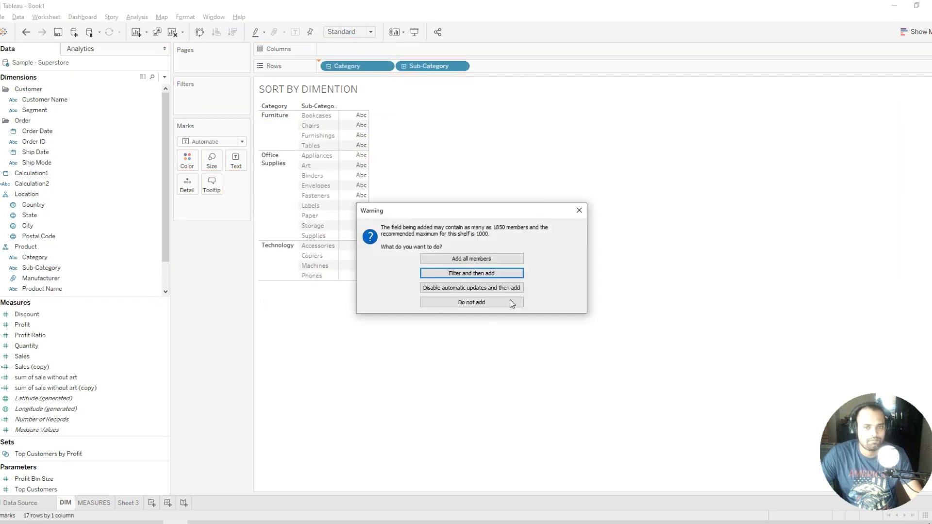
click(489, 259)
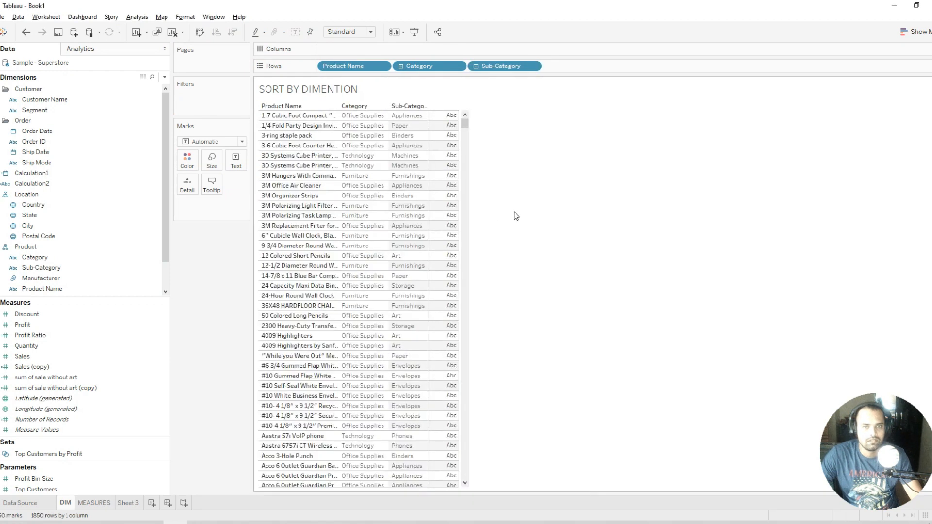
Step: Add Sales to the table as text in a widened value column, and add Sales a second time to the marks as detail
double_click(71, 361)
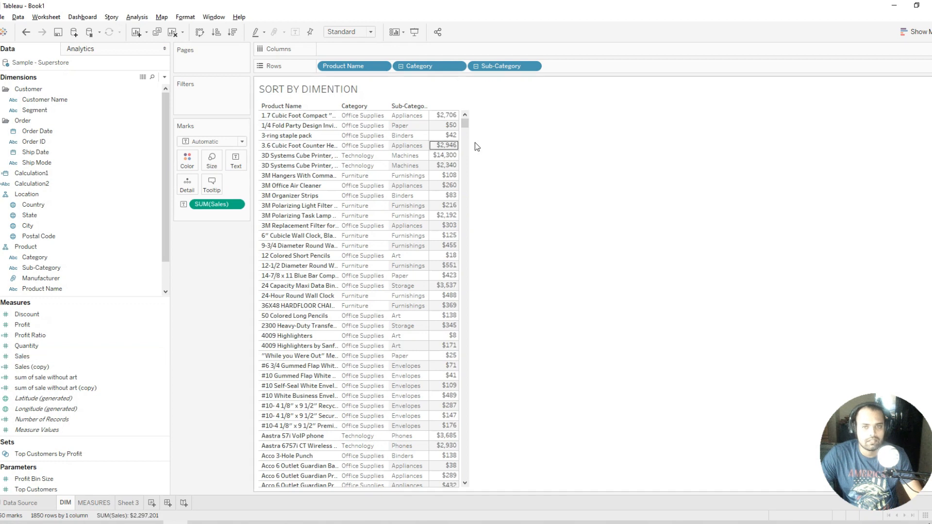
drag(459, 117, 485, 117)
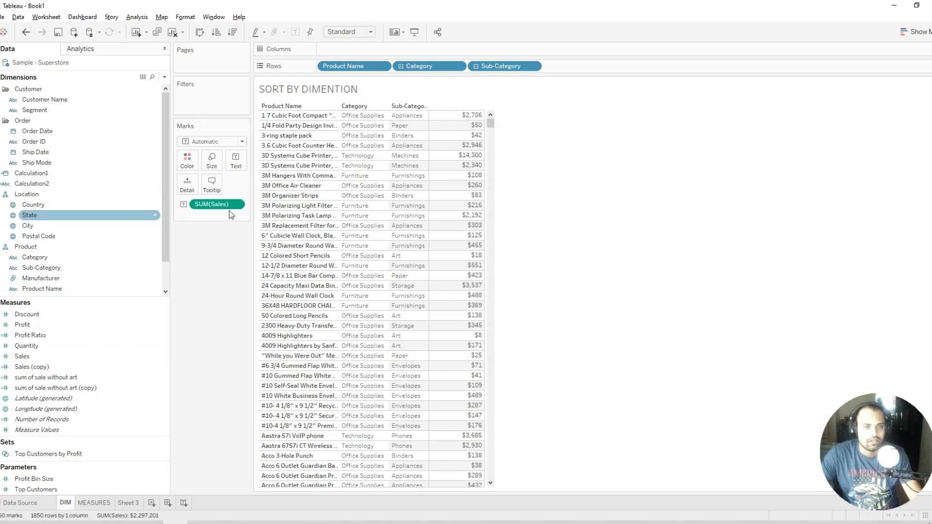
drag(49, 356, 227, 219)
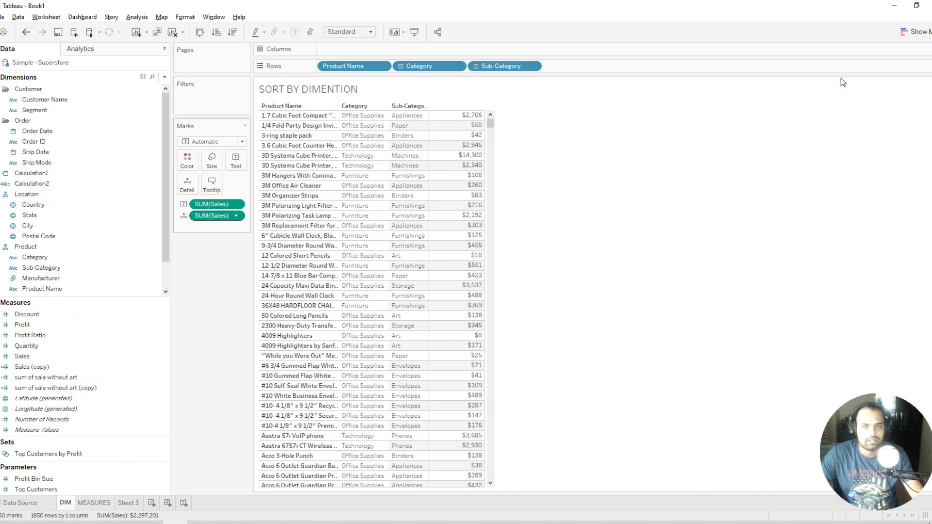
Step: Convert the view to a text table with Show Me and widen its Sales value column
click(911, 35)
click(867, 55)
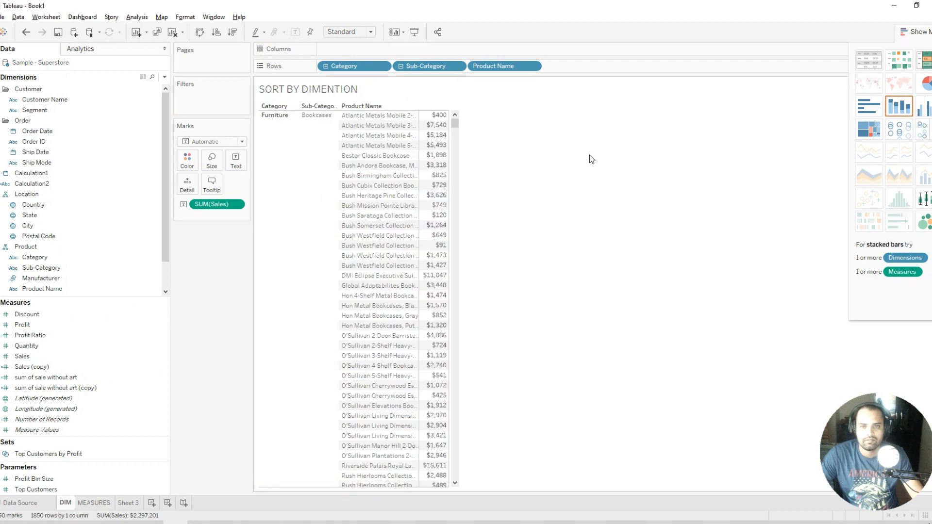
drag(452, 127, 546, 131)
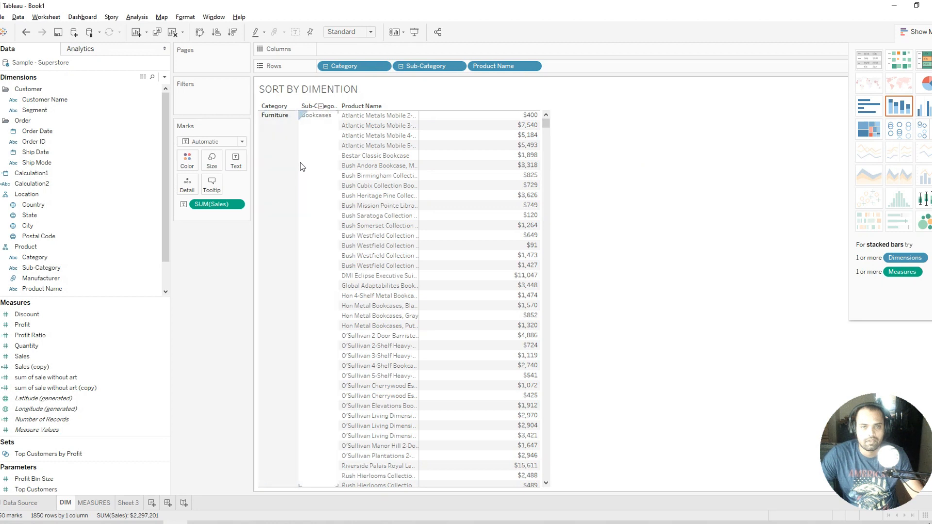
click(922, 30)
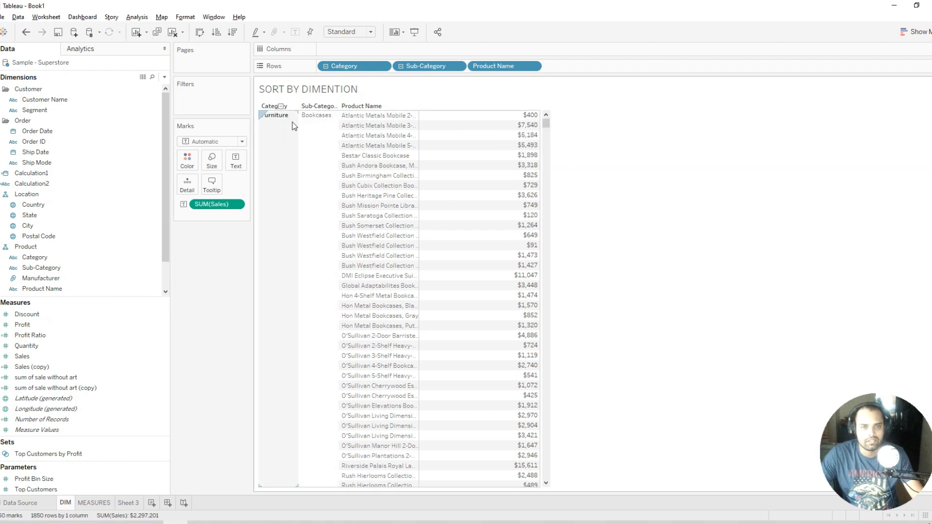
Step: Sort Category by field in ascending order of summed Sales, trying descending order as well
click(383, 66)
click(361, 119)
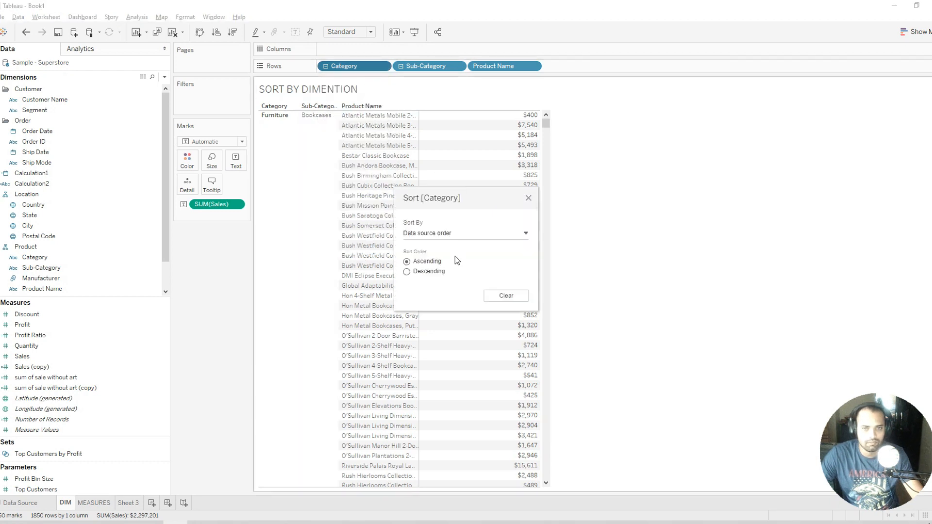
click(445, 233)
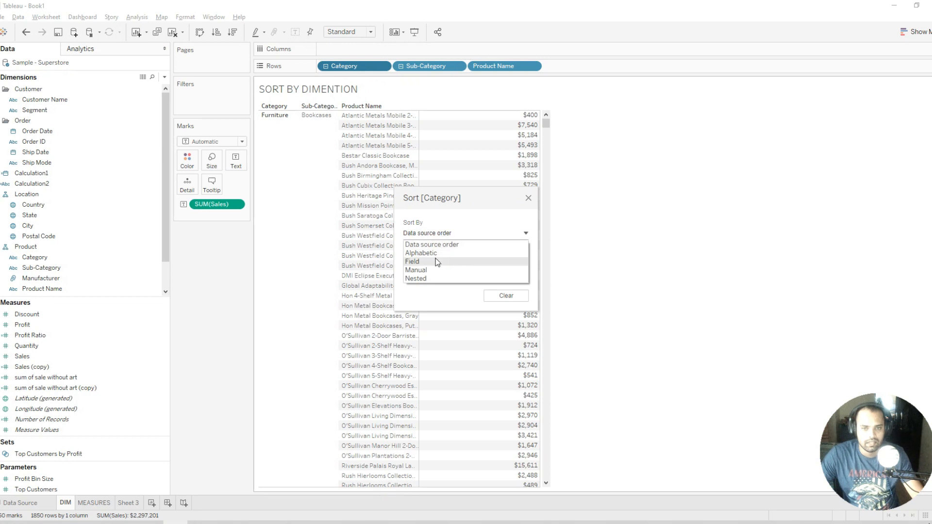
click(436, 260)
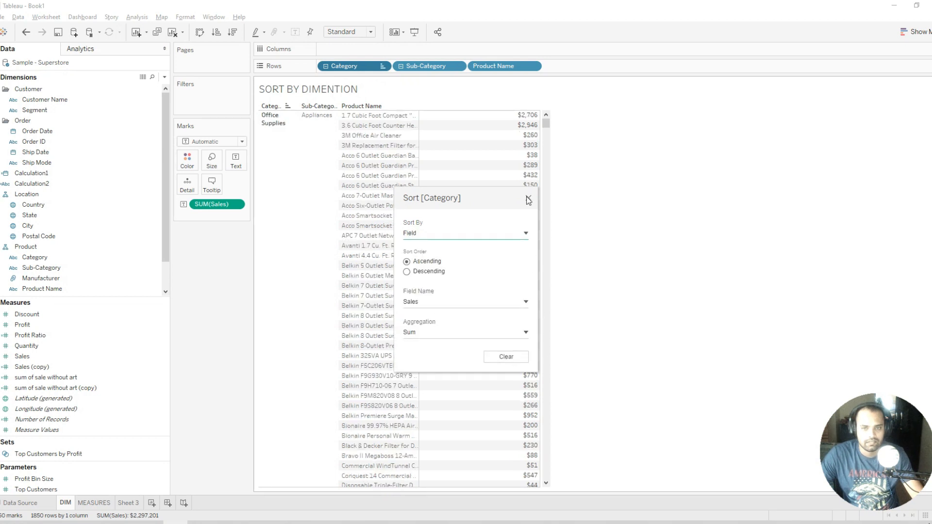
click(407, 271)
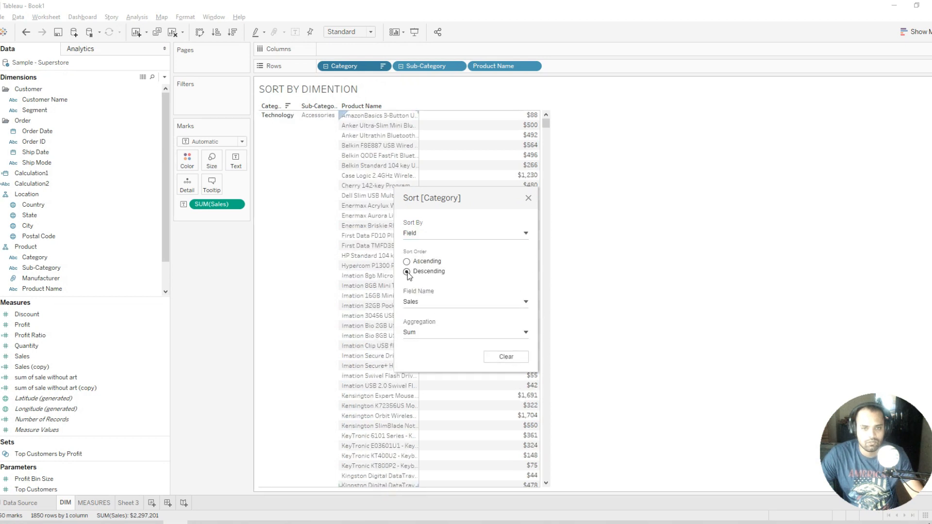
click(407, 261)
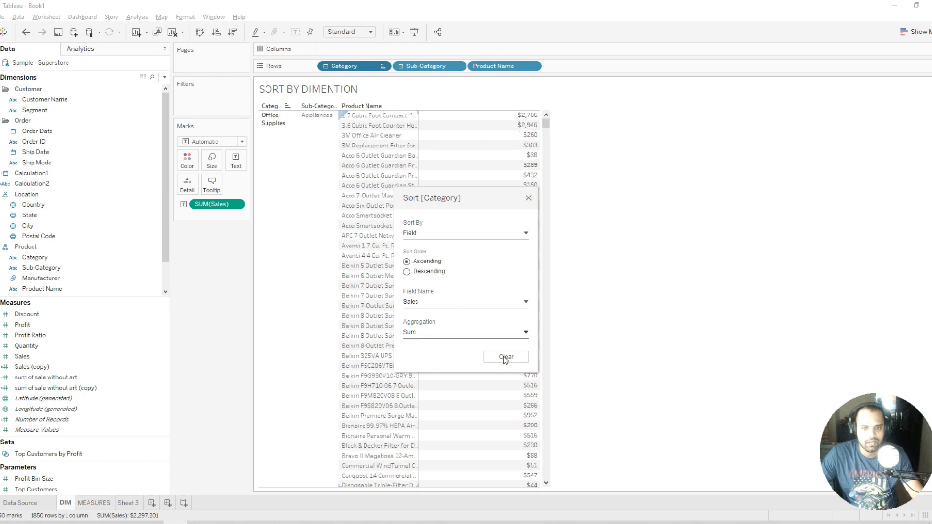
click(528, 198)
Step: Sort Sub-Category and Product Name in descending order by SUM(Sales)
click(334, 108)
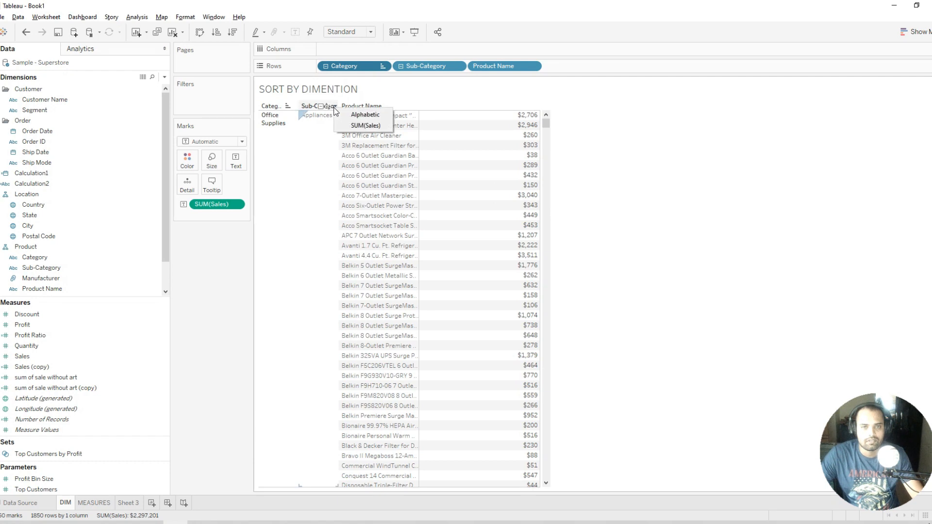
click(360, 126)
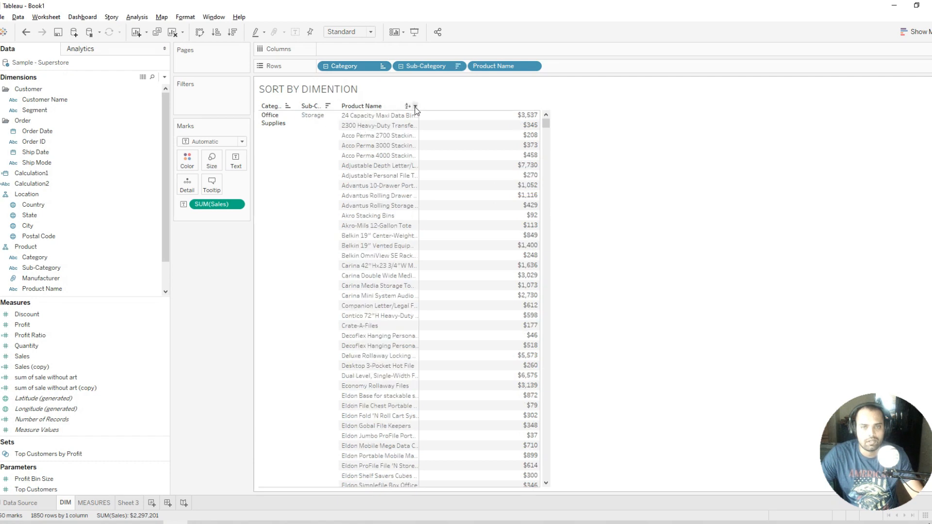
click(416, 108)
click(449, 125)
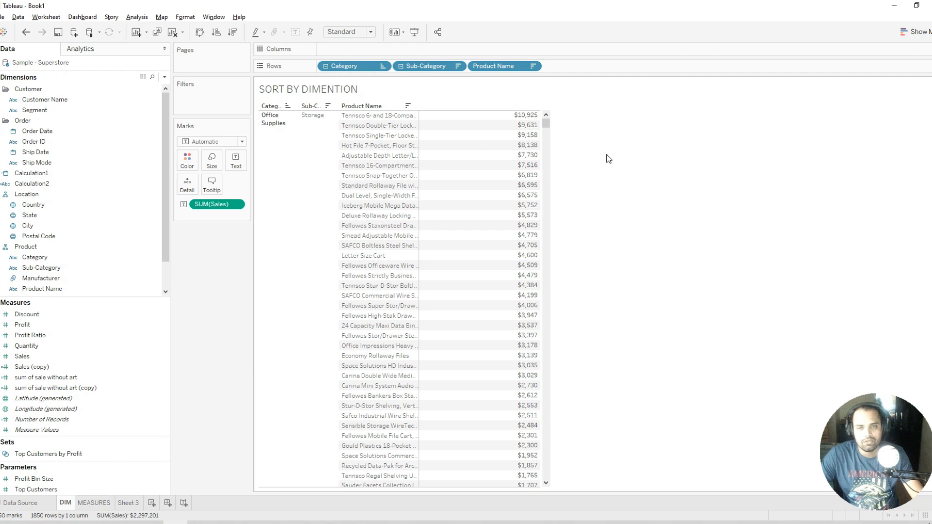
Step: Clear the sort on Category and switch Sub-Category and Product Name to ascending order by Sales
click(288, 106)
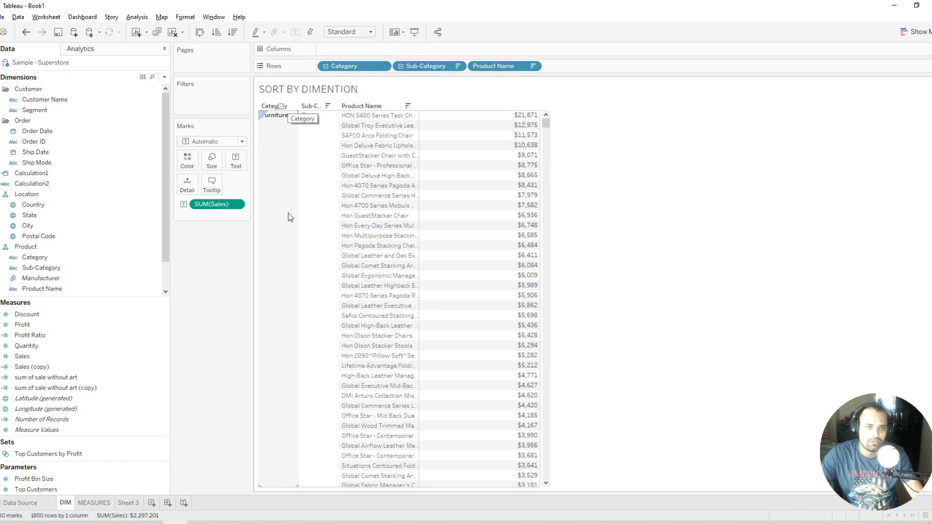
click(329, 106)
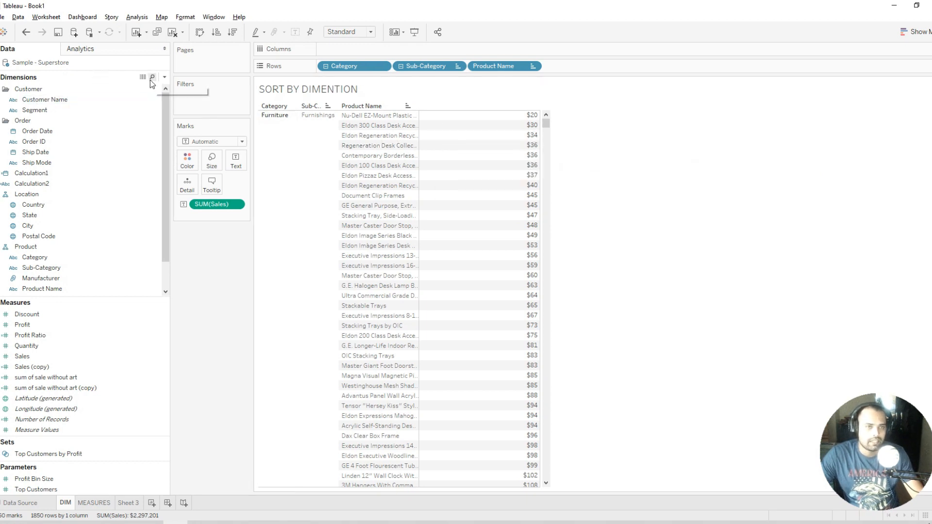
Step: Start a new parameter named SORT D with data type String and allowable values restricted to a list
click(165, 77)
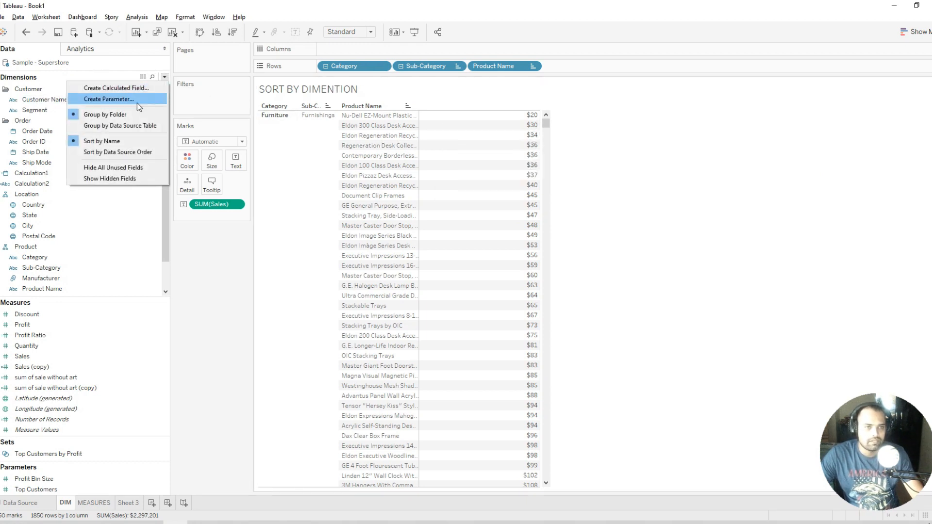
click(137, 99)
text(SORT)
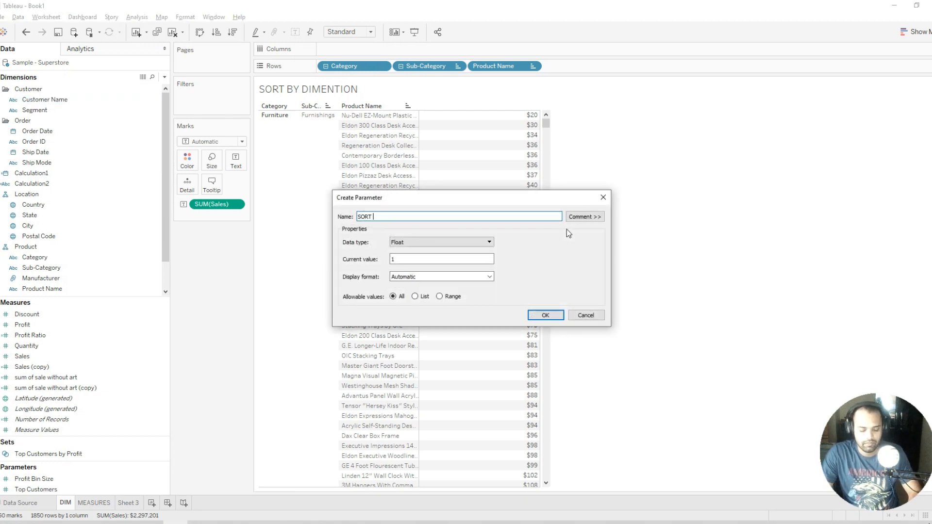
text( d)
key(BackSpace)
text(D)
click(445, 241)
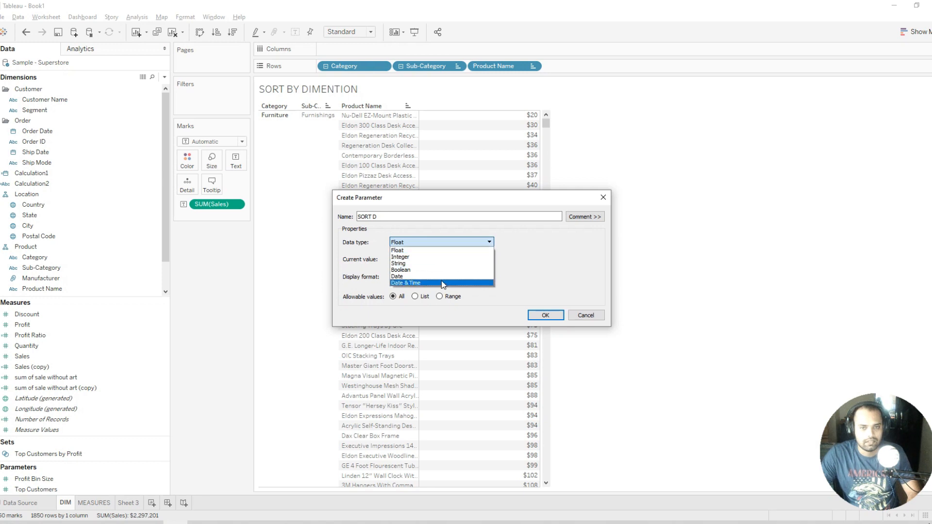
click(441, 263)
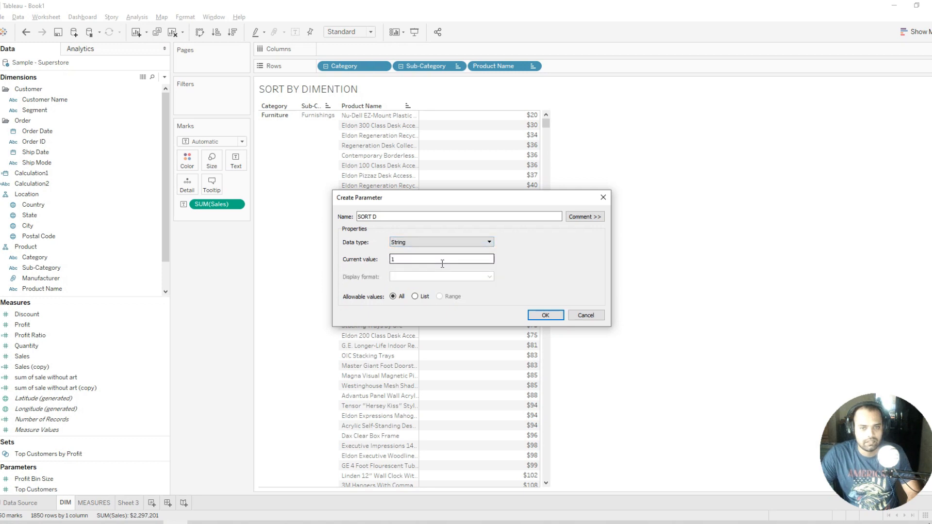
click(418, 297)
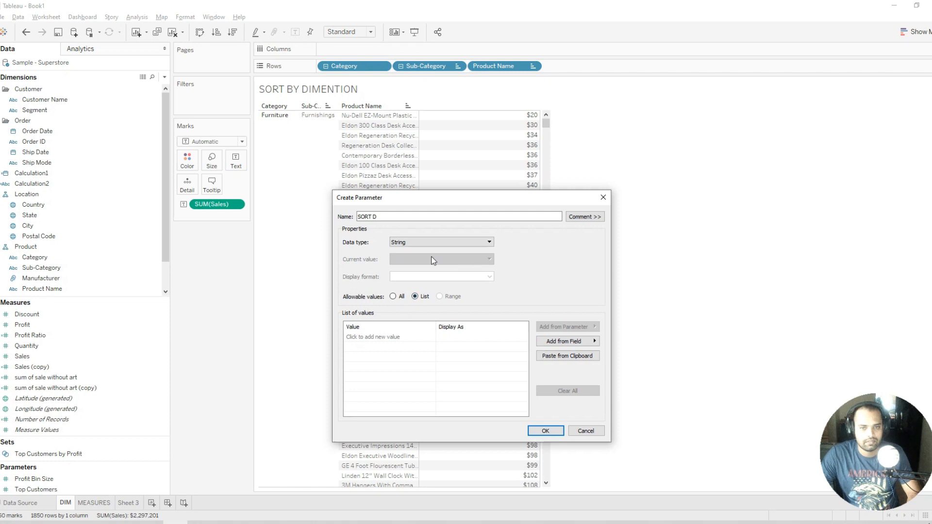
Step: Add the list values PRODUCT NAME, CAT and SUB CAT to the parameter and create it
click(377, 338)
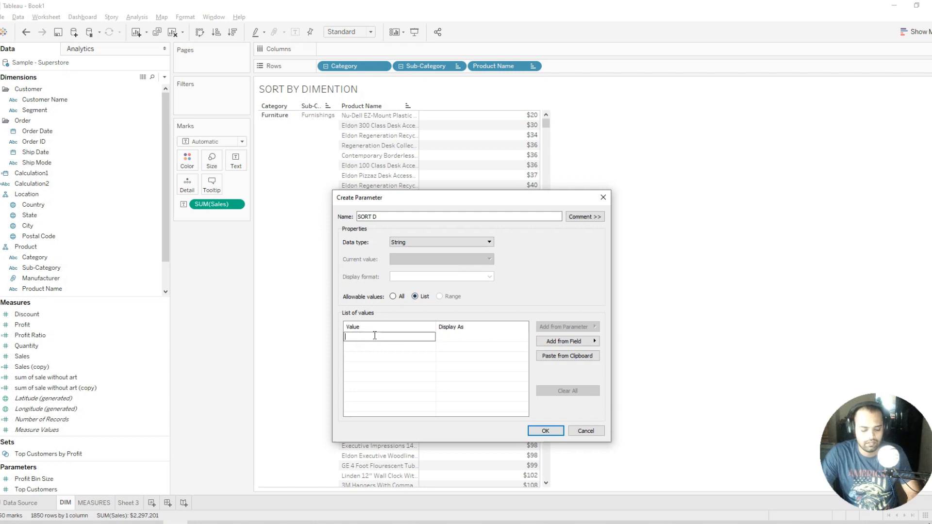
text(C)
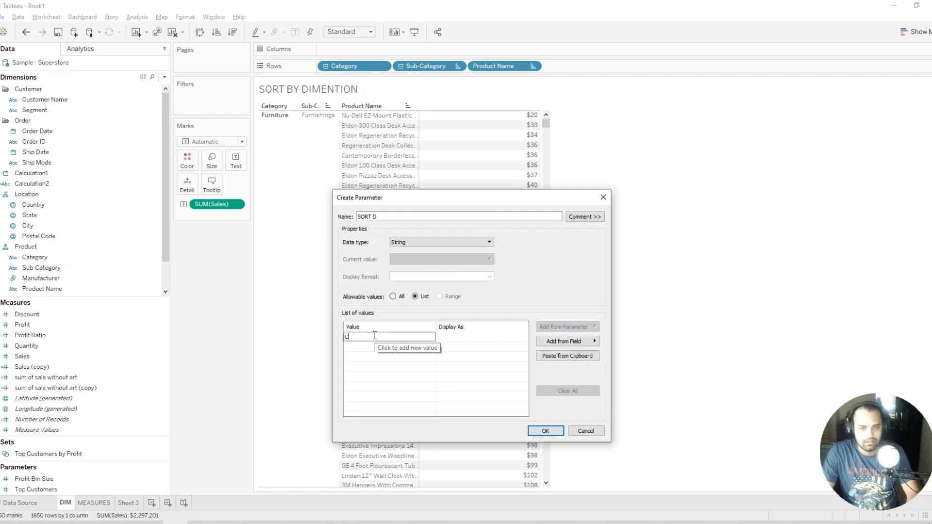
text(ARODUCT NAME)
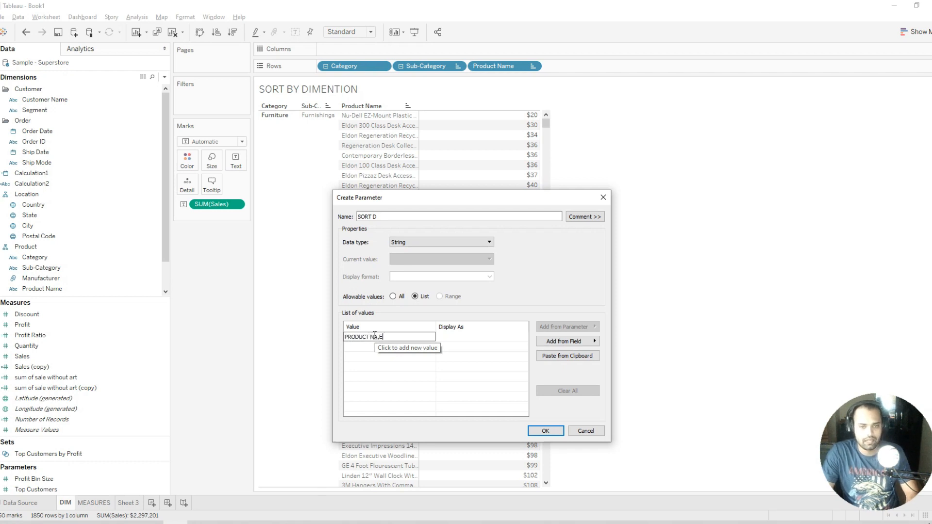
key(BackSpace)
key(Return)
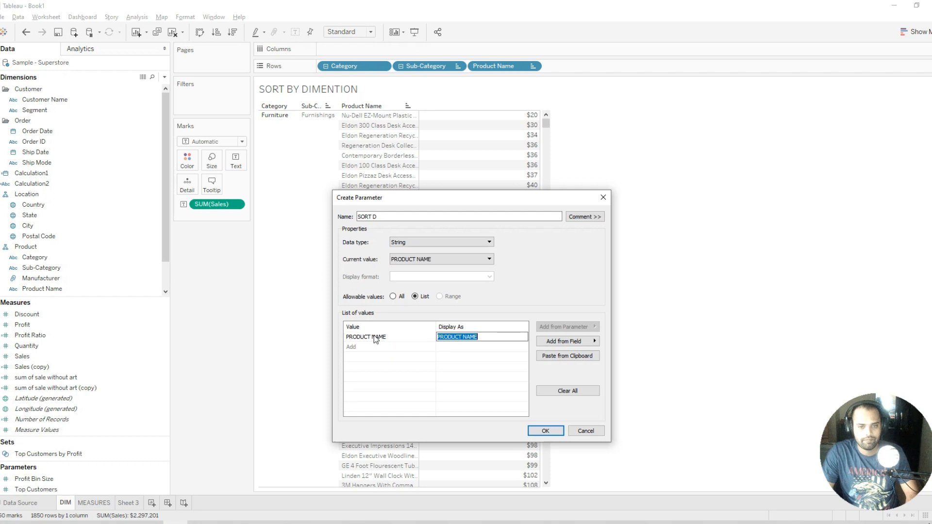
click(359, 348)
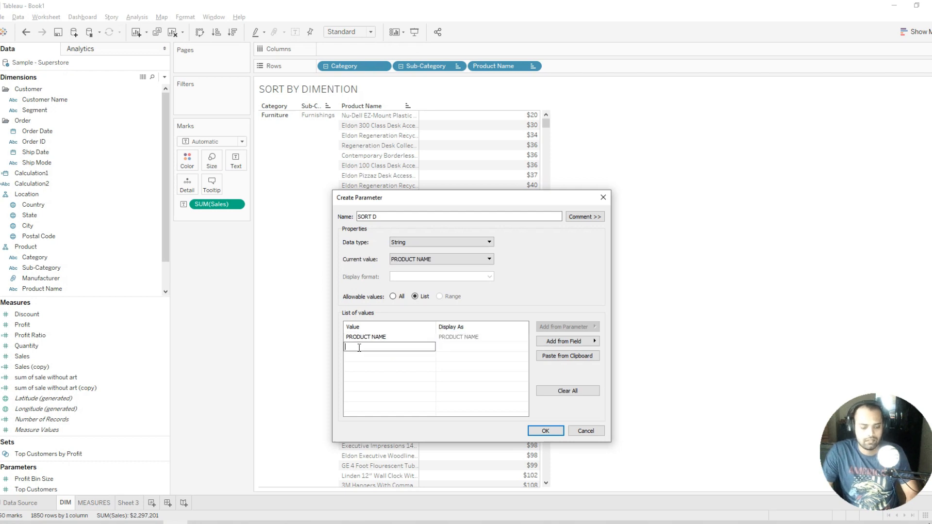
click(369, 357)
text(SUB CAT)
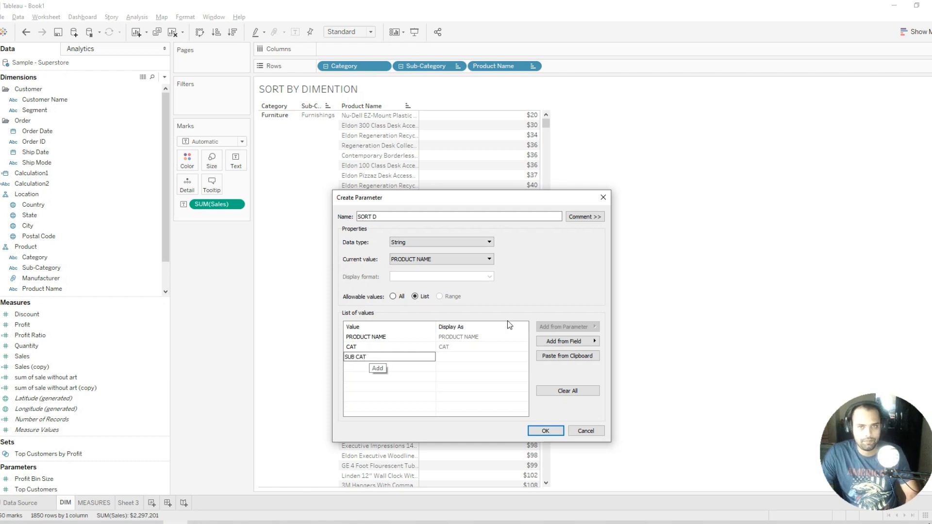
click(558, 430)
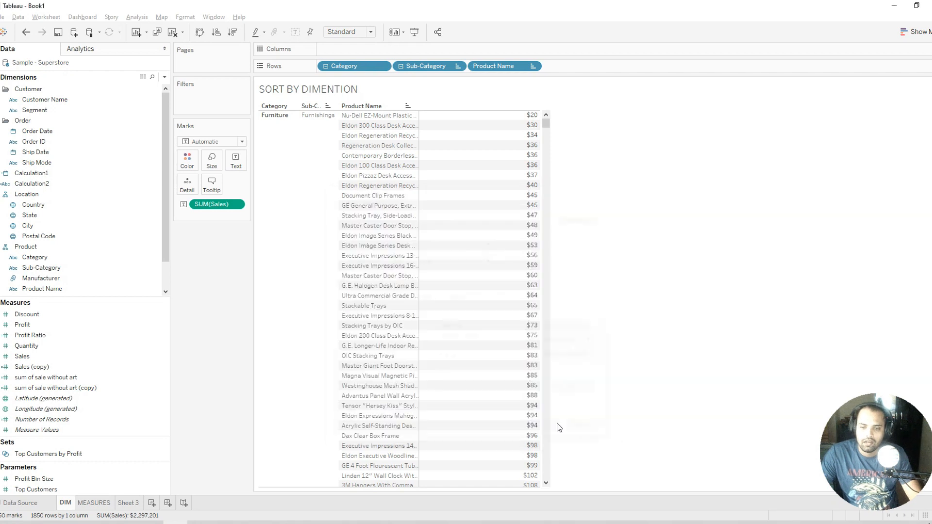
Step: Start a new calculated field named SORT d.C
click(165, 78)
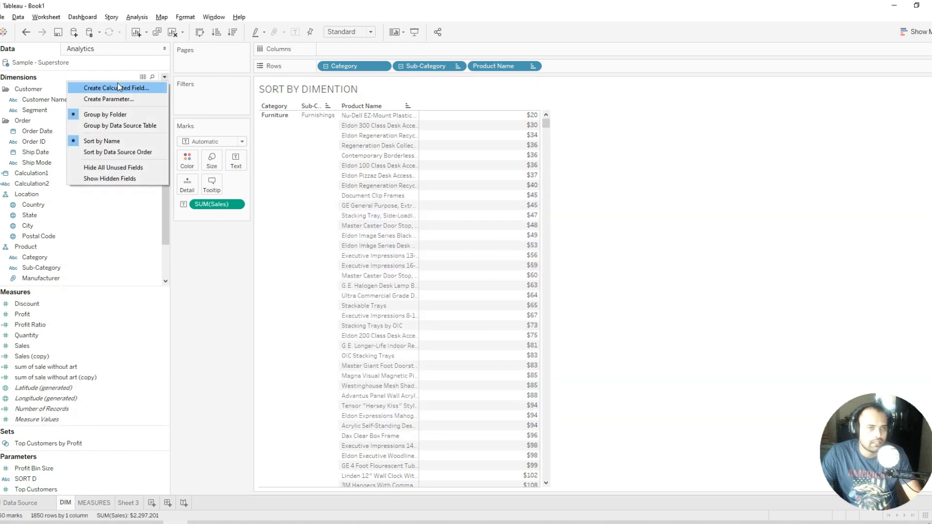
click(117, 84)
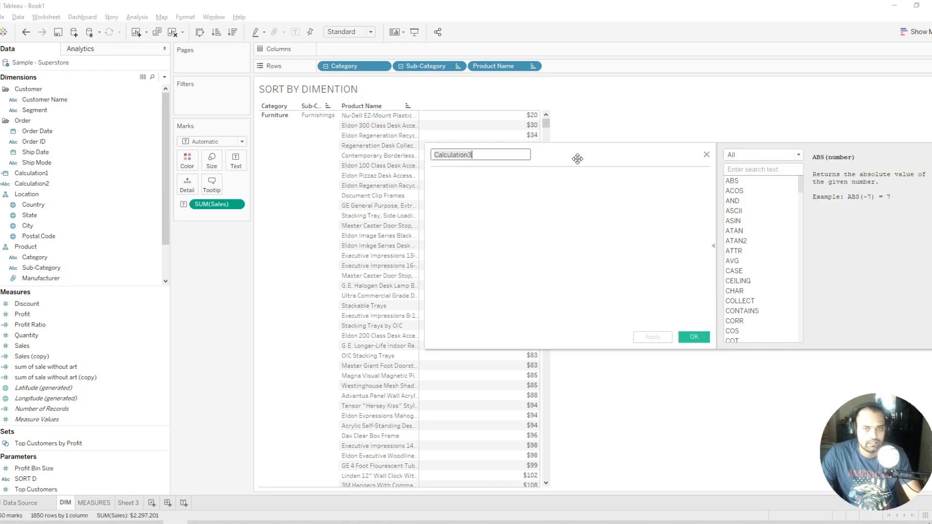
text(SRT d.C)
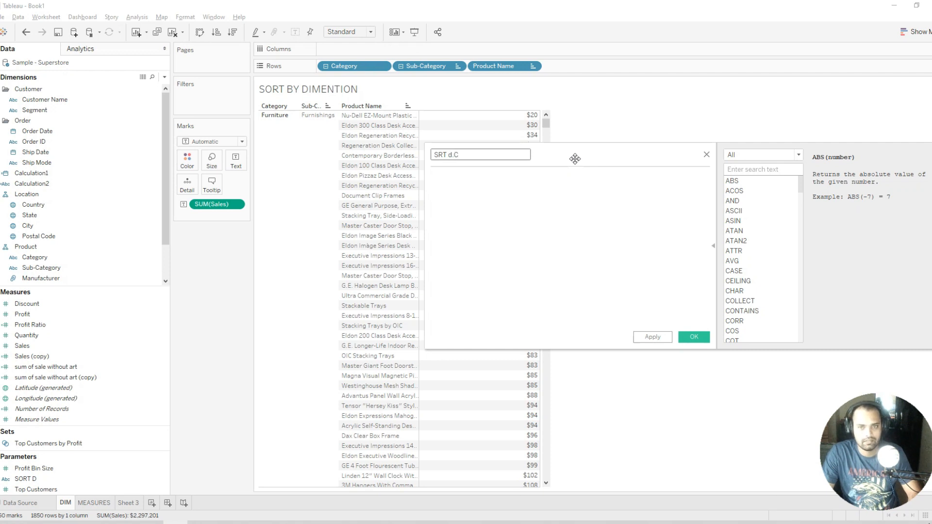
key(Tab)
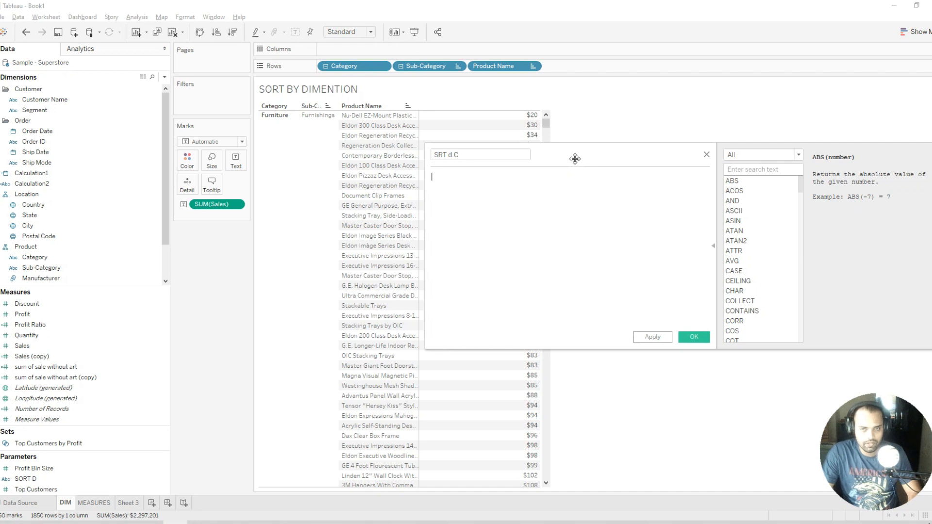
click(442, 155)
text(O)
click(463, 187)
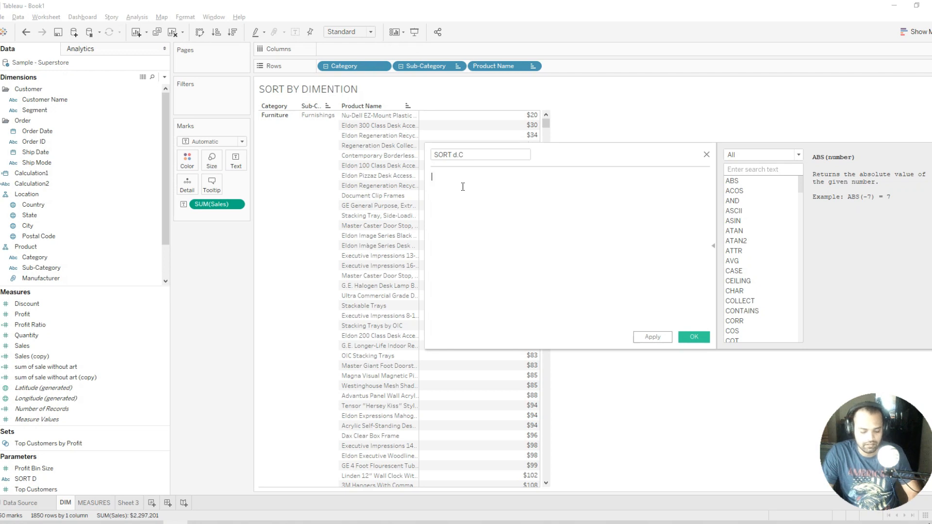
Step: Begin the SORT d.C formula with a CASE expression on the [SORT D] parameter
text(case)
key(Return)
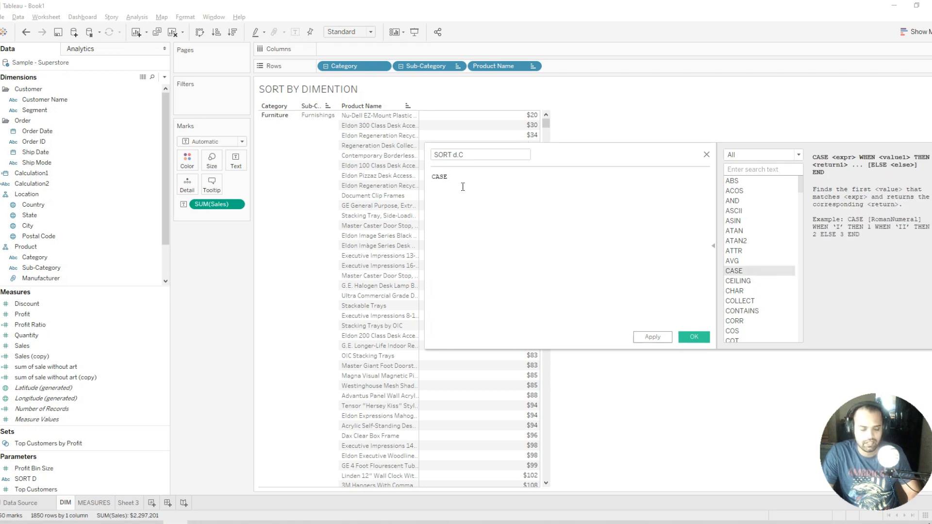
text(sor)
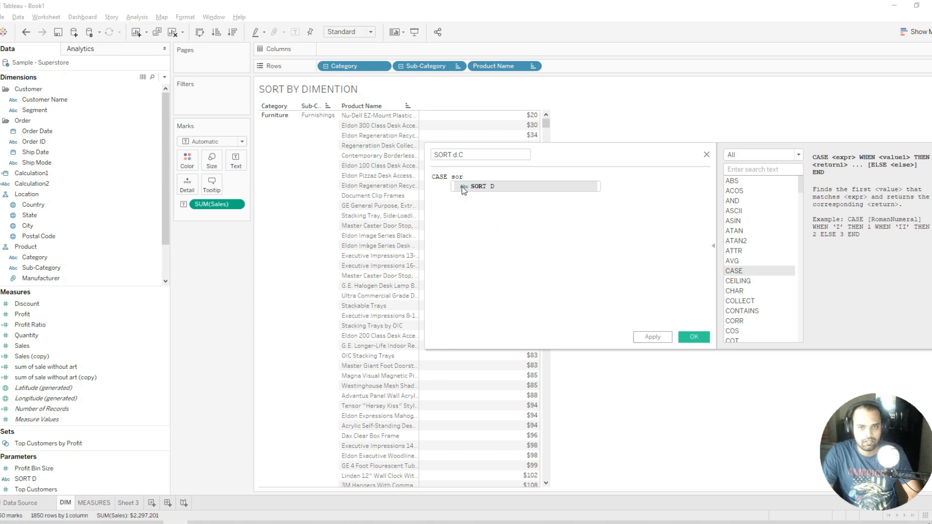
key(Return)
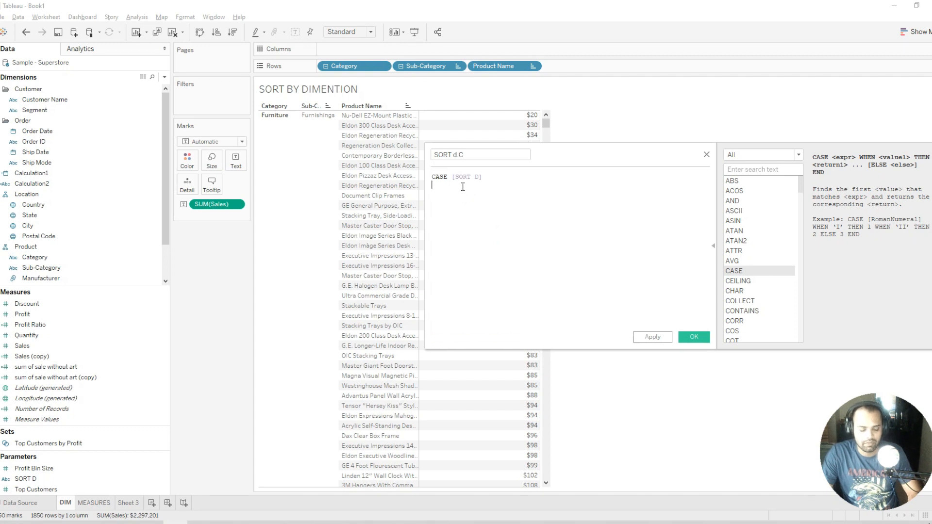
Step: Add the branch when 'PRODUCT NAME' THEN [Product Name] to the CASE formula
text(when)
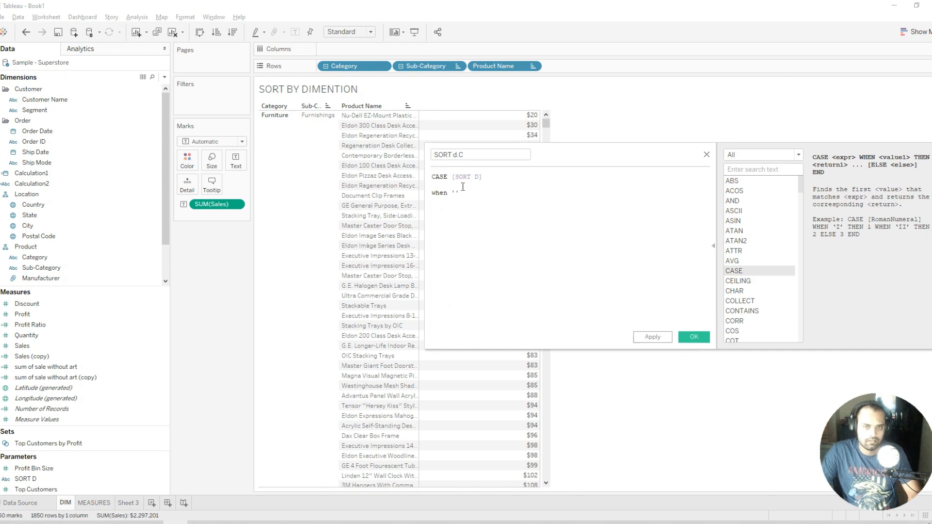
text( 'Pr)
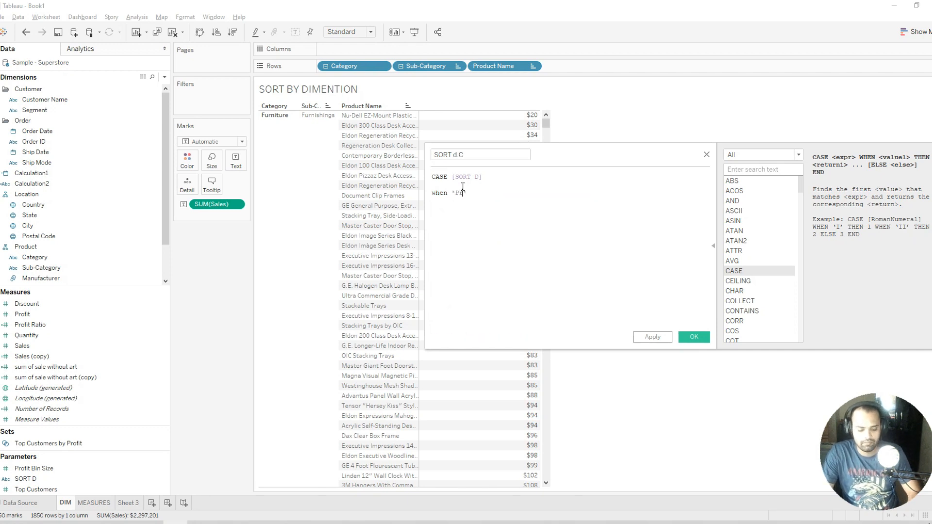
text(ODUCT NM)
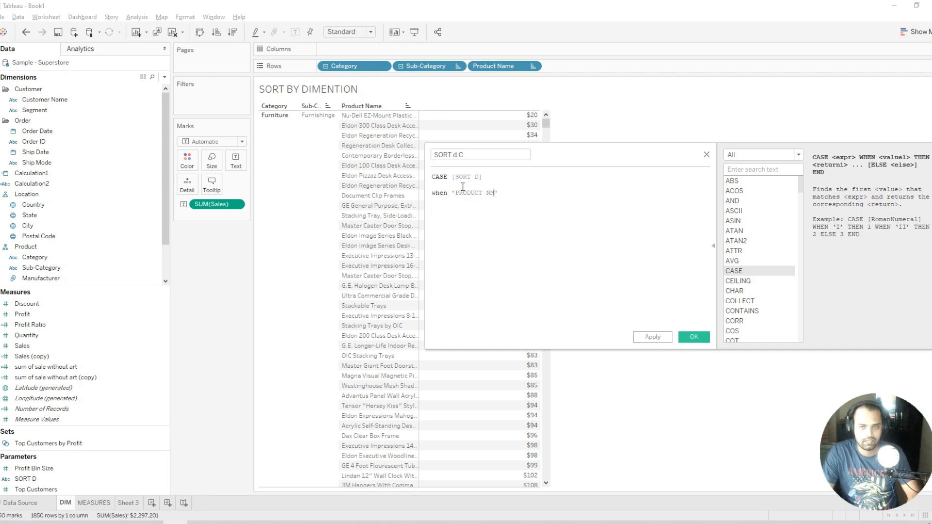
text(AME')
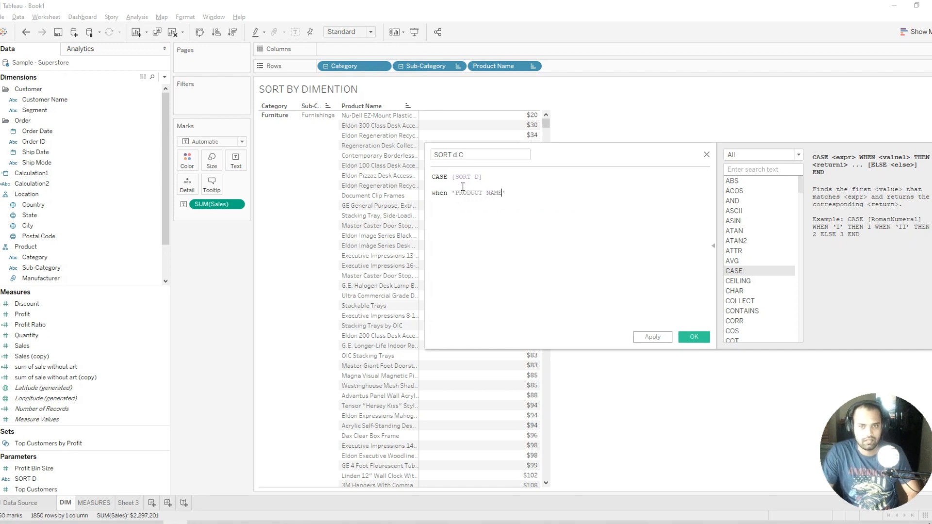
text( THEN PROD)
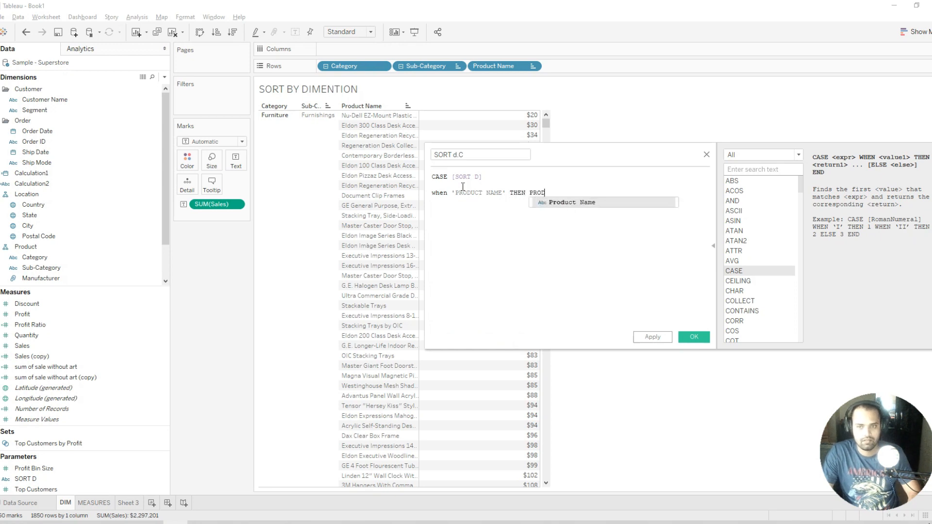
key(Return)
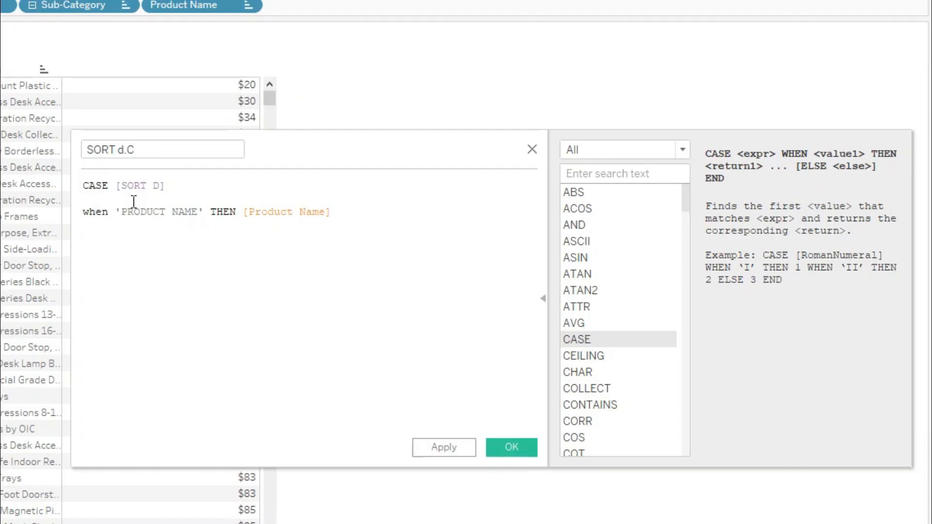
Step: Add the branch WHEN 'CAT' THEN [Category] below the Product Name branch
text(WHEN 'cat)
key(BackSpace)
key(BackSpace)
key(BackSpace)
text(TH)
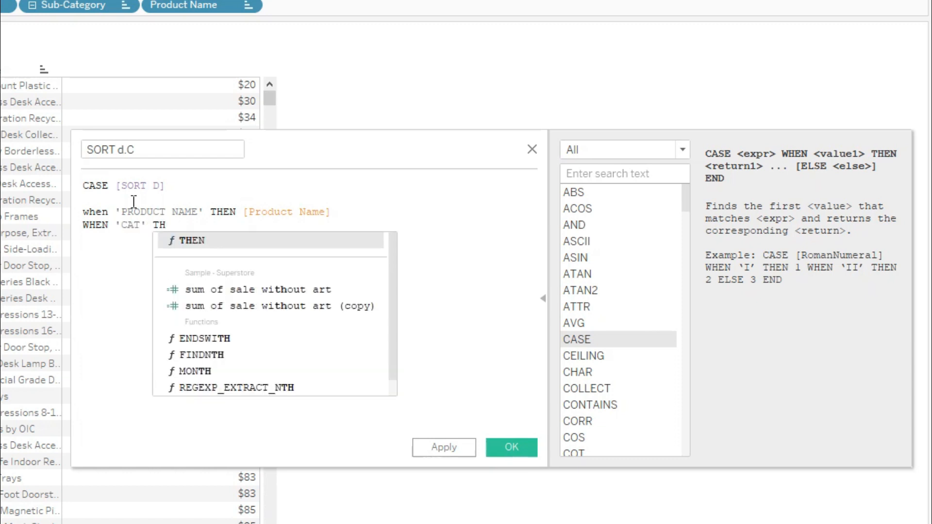
key(Return)
text([cat)
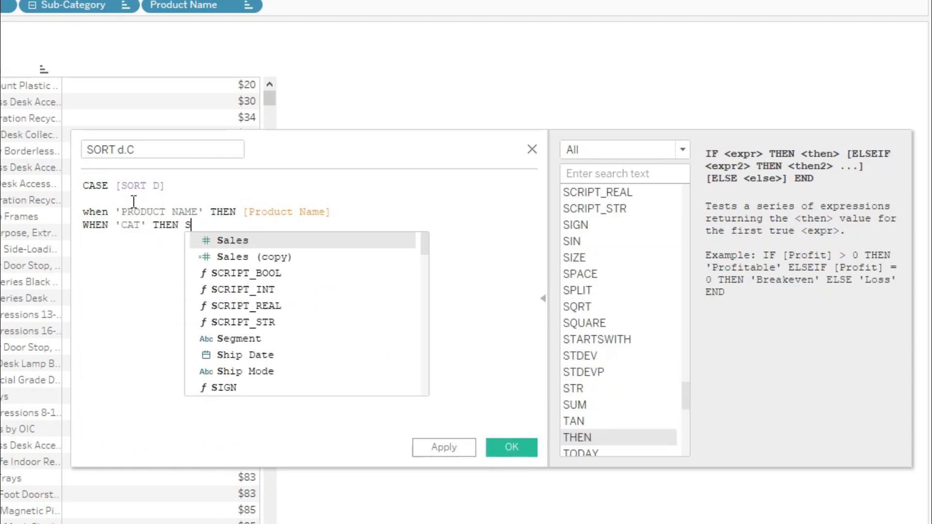
key(Return)
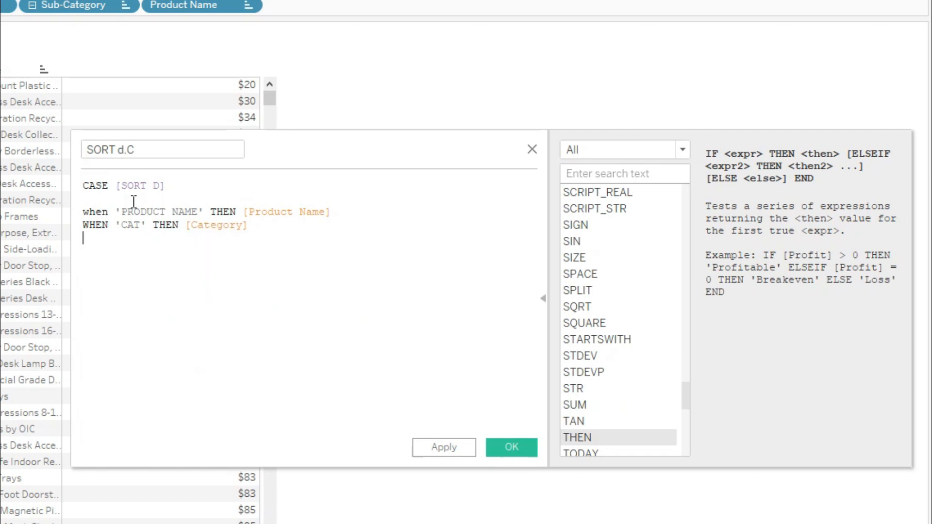
Step: Add the branch WHEN 'SUB CAT' THEN [Sub-Category] to the CASE formula on its own line
key(Return)
text(whe)
key(Return)
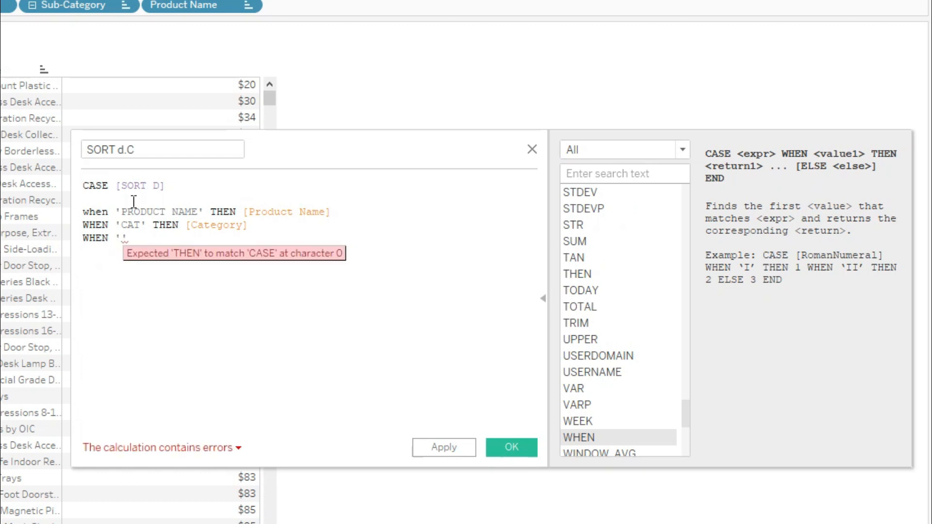
text(SUB CAT)
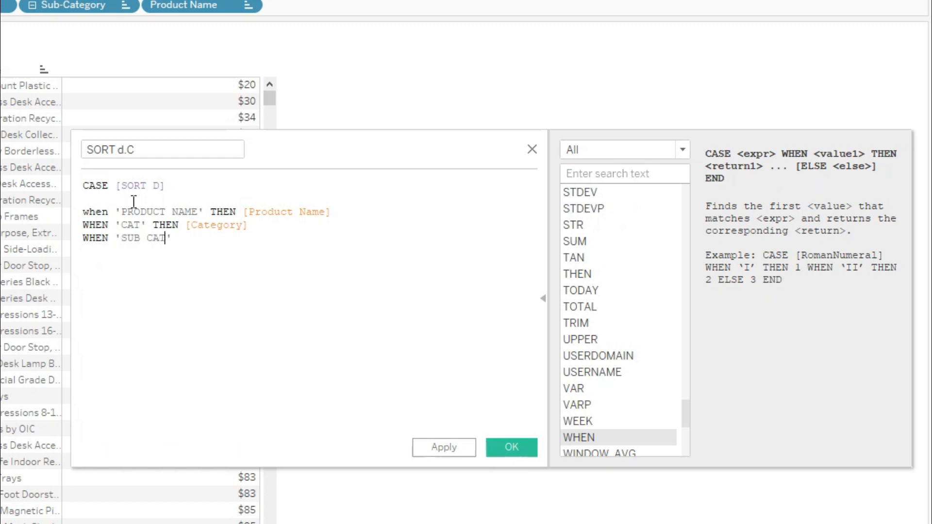
text( TT)
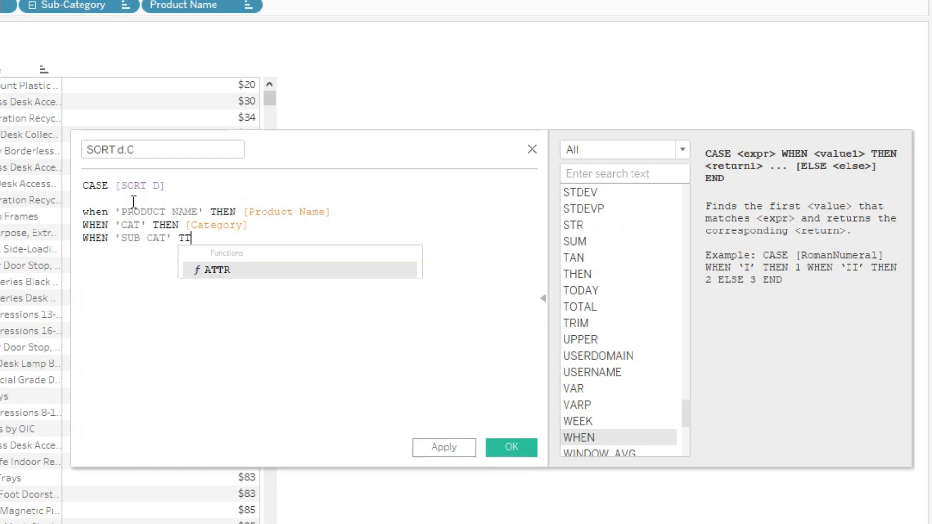
text(HEN)
key(BackSpace)
key(BackSpace)
key(BackSpace)
key(BackSpace)
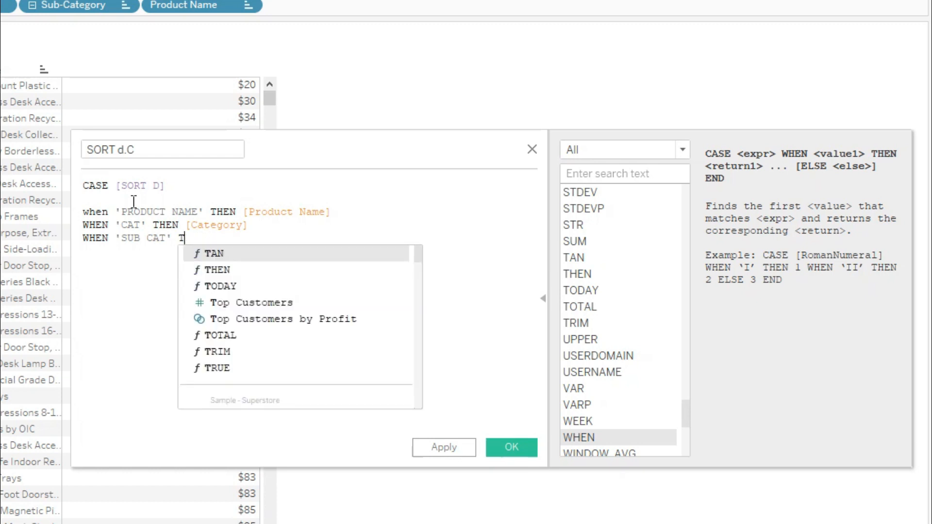
key(Return)
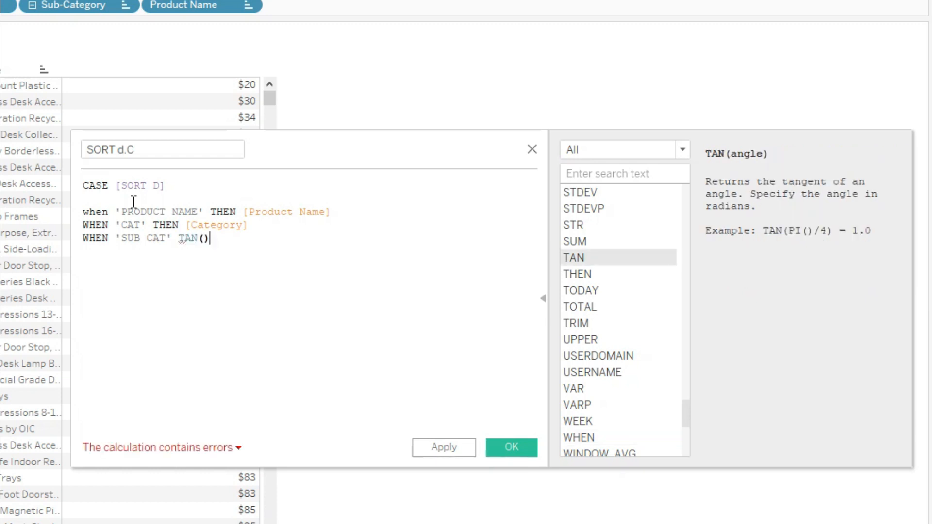
key(BackSpace)
key(BackSpace)
key(BackSpace)
key(BackSpace)
text(THEN )
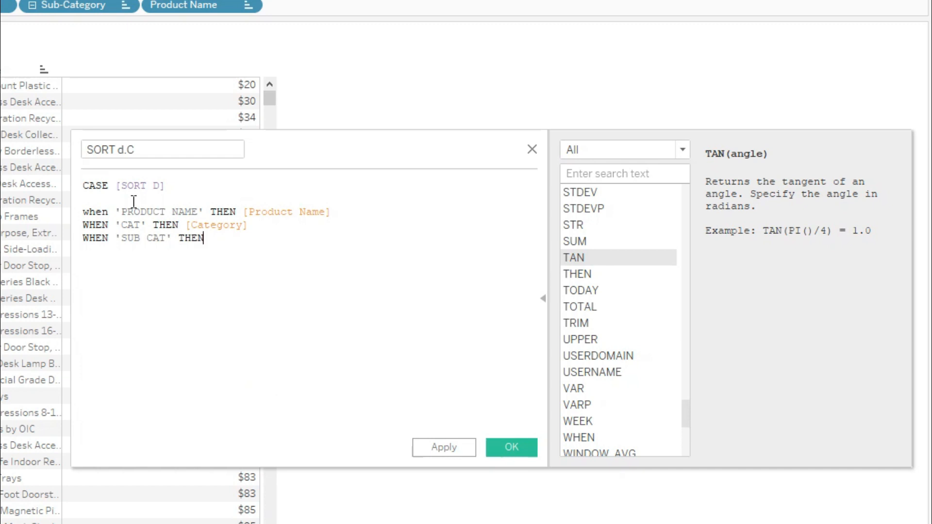
text(SUB)
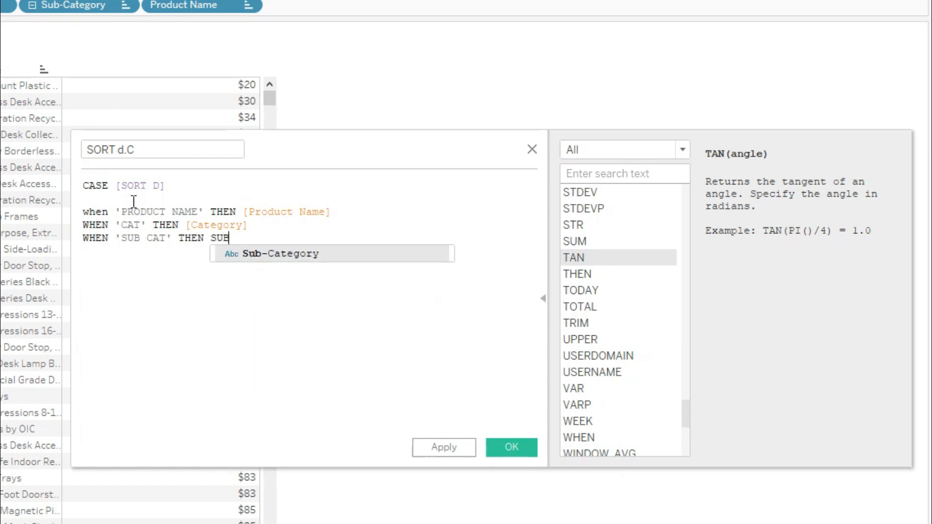
key(Return)
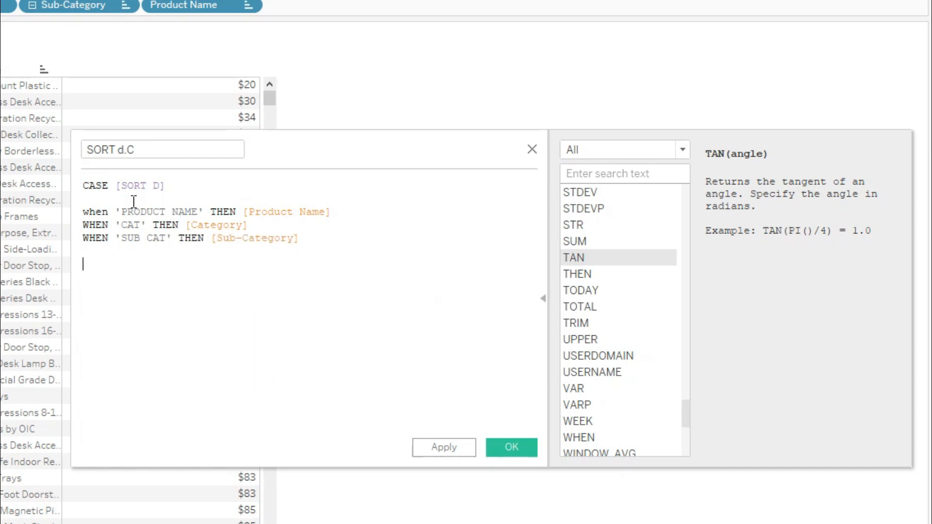
Step: Close the CASE formula with END, then apply and save the SORT d.C calculated field
text(END)
key(Return)
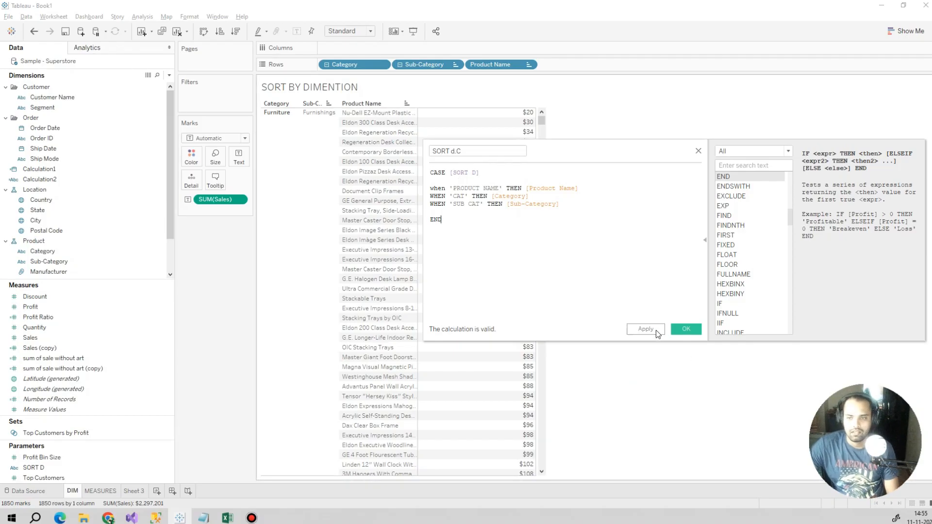
click(655, 330)
click(685, 330)
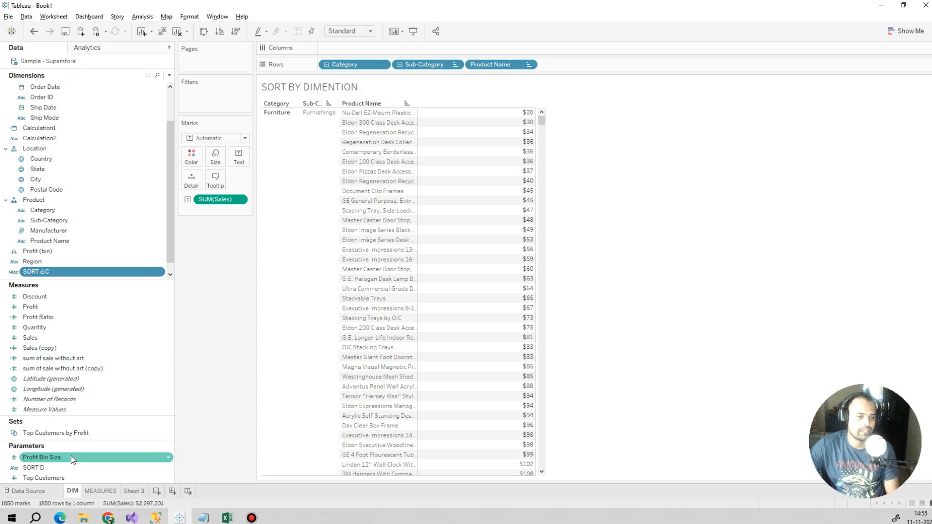
Step: Show the SORT D parameter control on the sheet and try its list values, leaving PRODUCT NAME selected
right_click(75, 469)
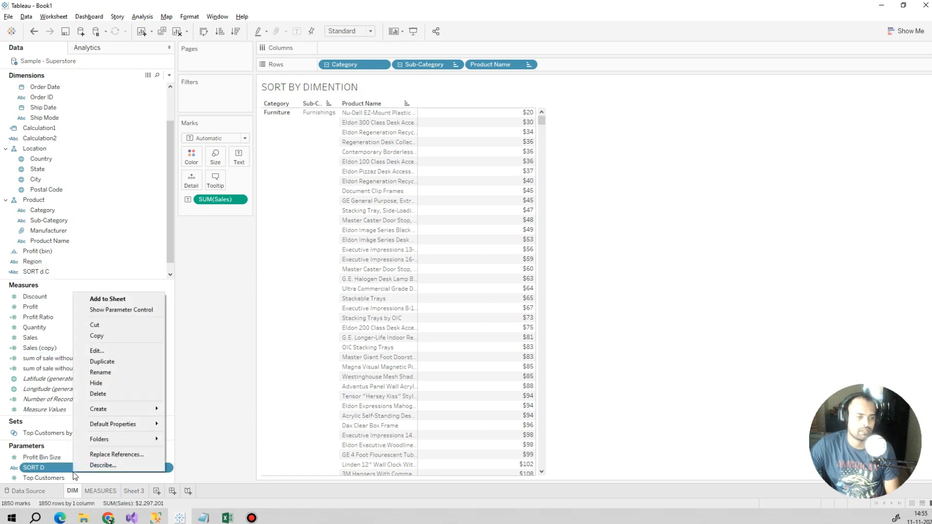
click(121, 313)
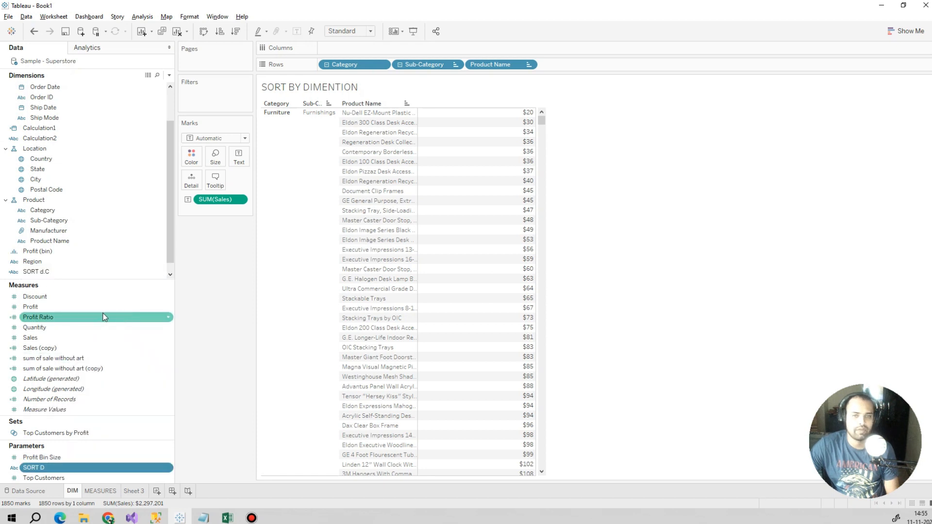
click(922, 96)
click(918, 113)
click(918, 97)
click(912, 112)
click(913, 95)
click(902, 104)
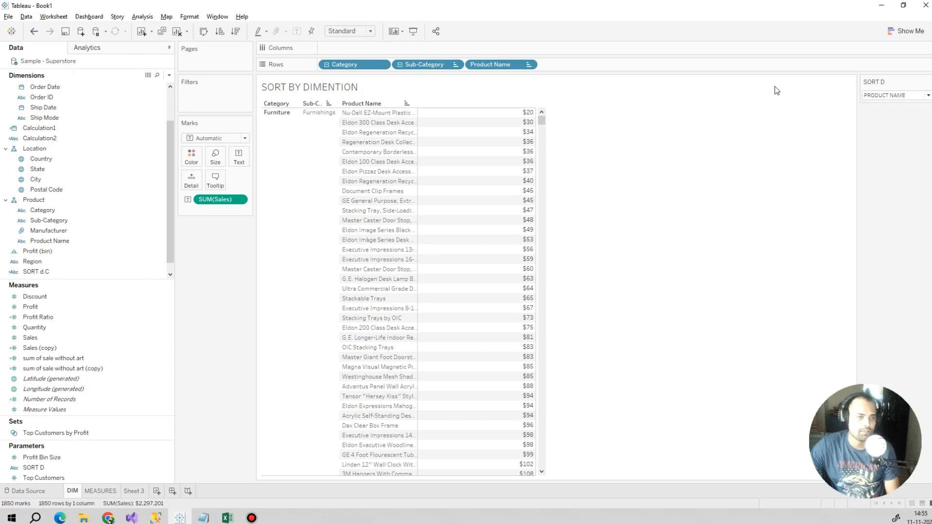
Step: Place the SORT d.C field on Rows in front of Category
click(54, 274)
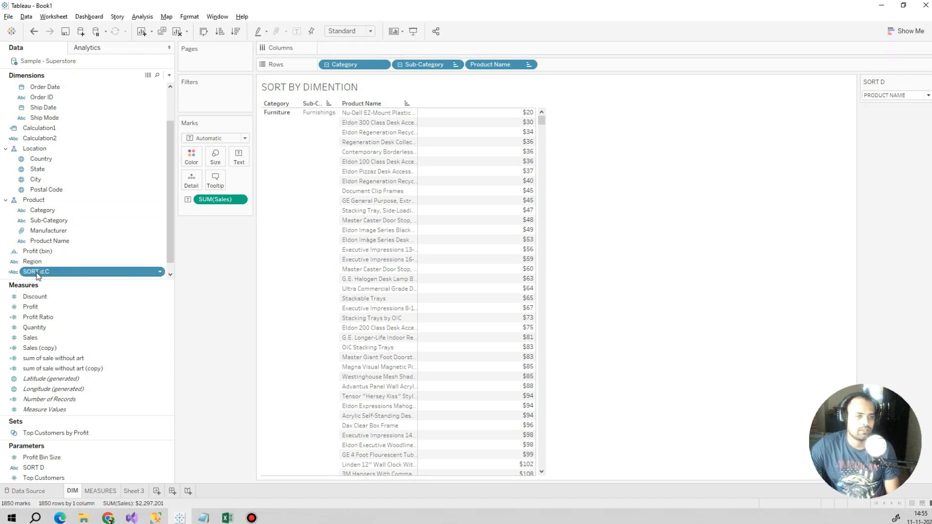
mouse_move(36, 276)
mouse_down()
mouse_move(133, 241)
mouse_move(301, 65)
mouse_move(321, 69)
mouse_up()
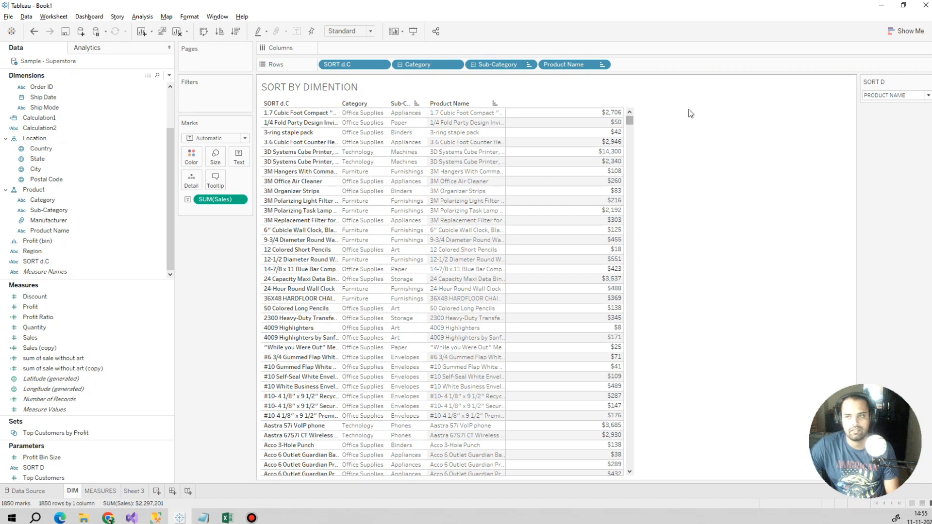
Step: Test the SORT D parameter by switching it to CAT, SUB CAT and back to PRODUCT NAME
click(929, 95)
click(920, 113)
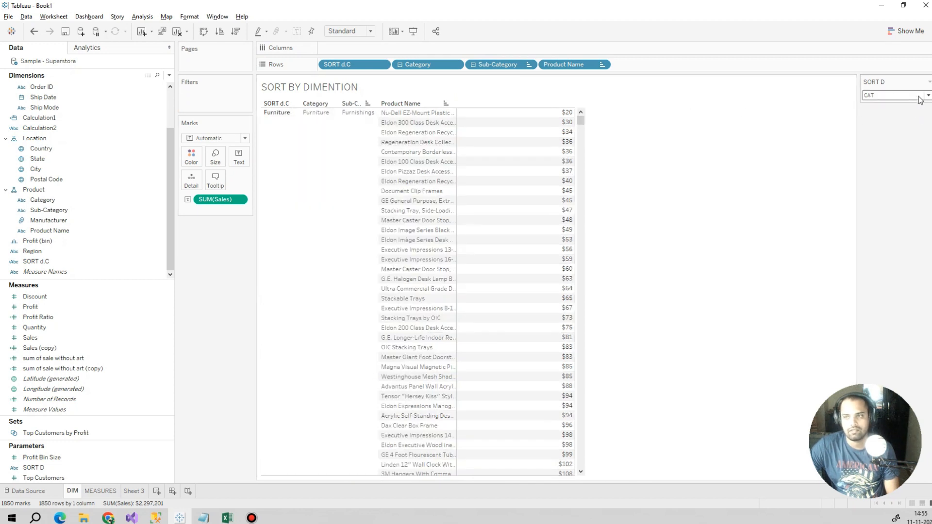
click(920, 99)
click(915, 122)
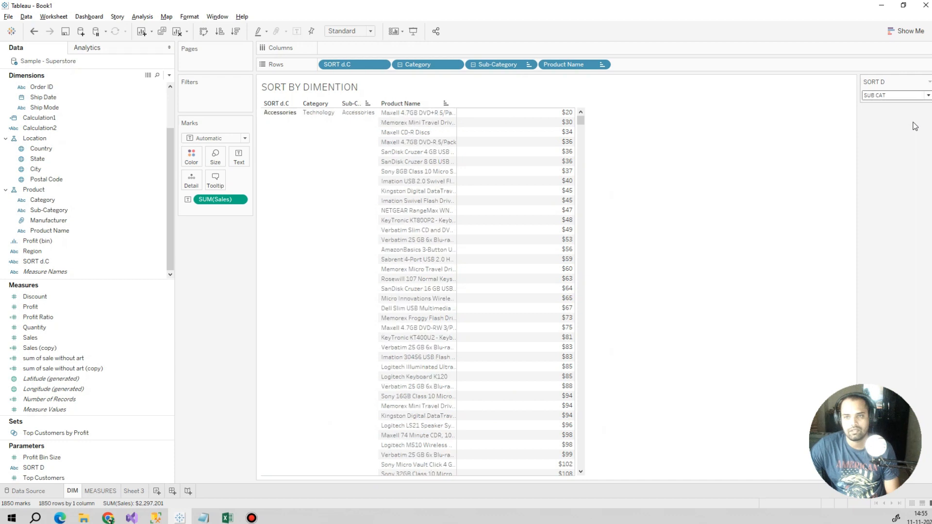
click(921, 96)
click(916, 108)
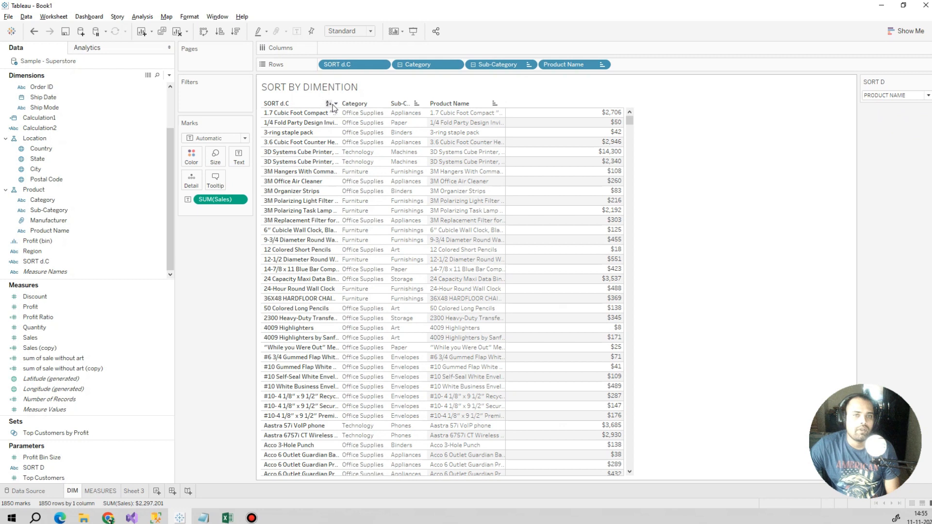
Step: Sort the SORT d.C field on Rows by the Sales field in descending order with Sum aggregation, and hide its header
click(336, 104)
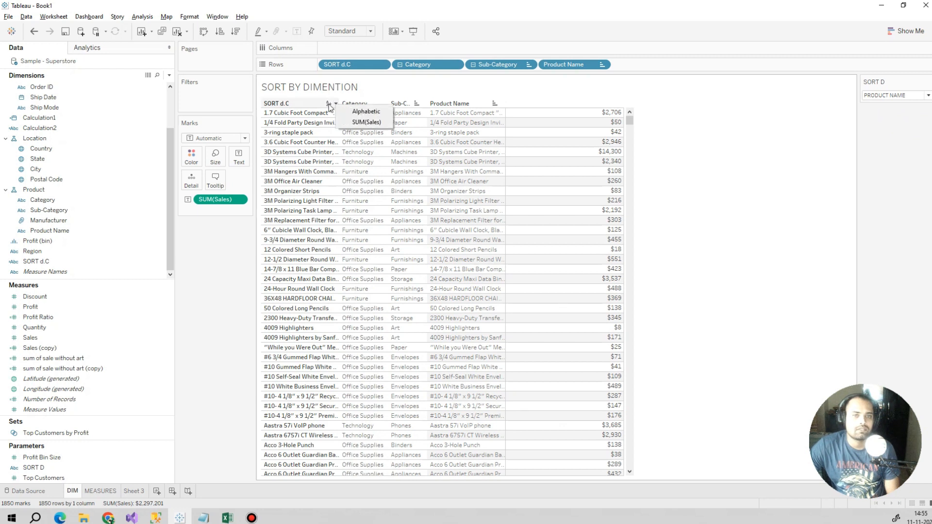
click(381, 64)
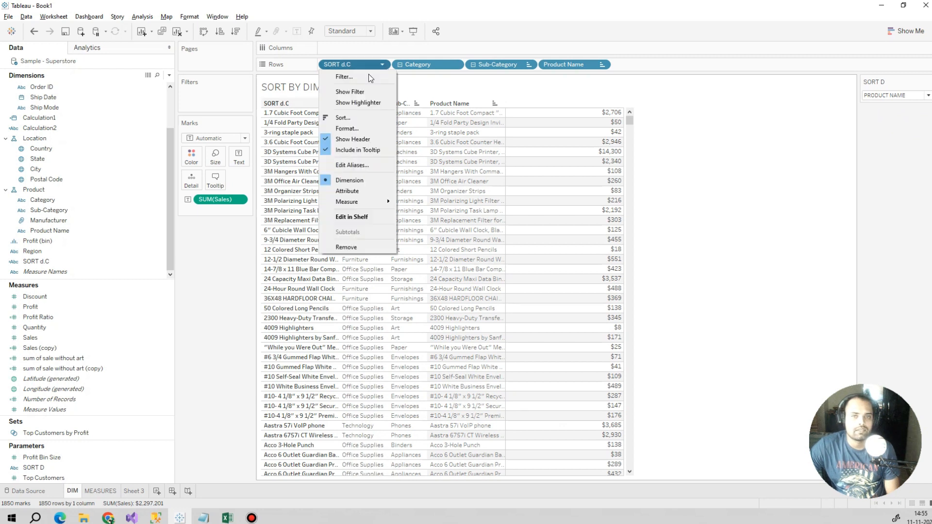
click(353, 117)
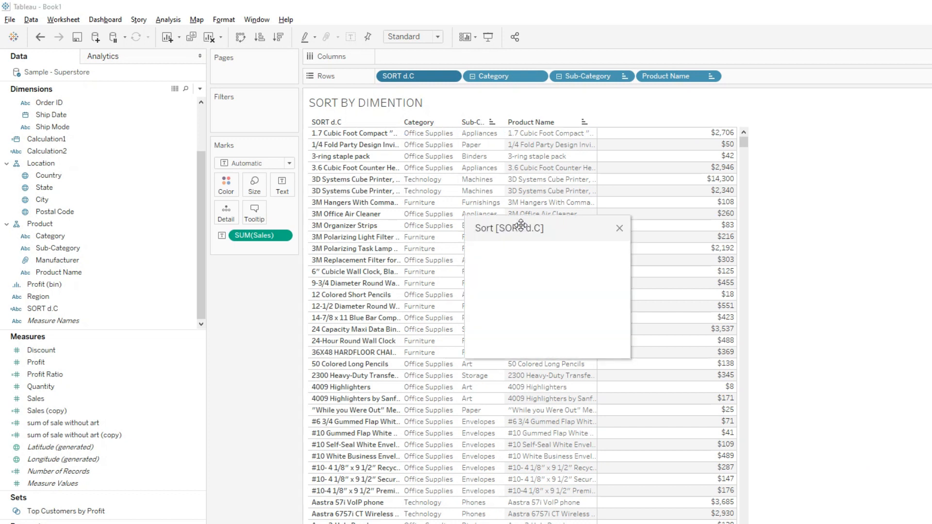
click(615, 270)
click(487, 302)
click(503, 349)
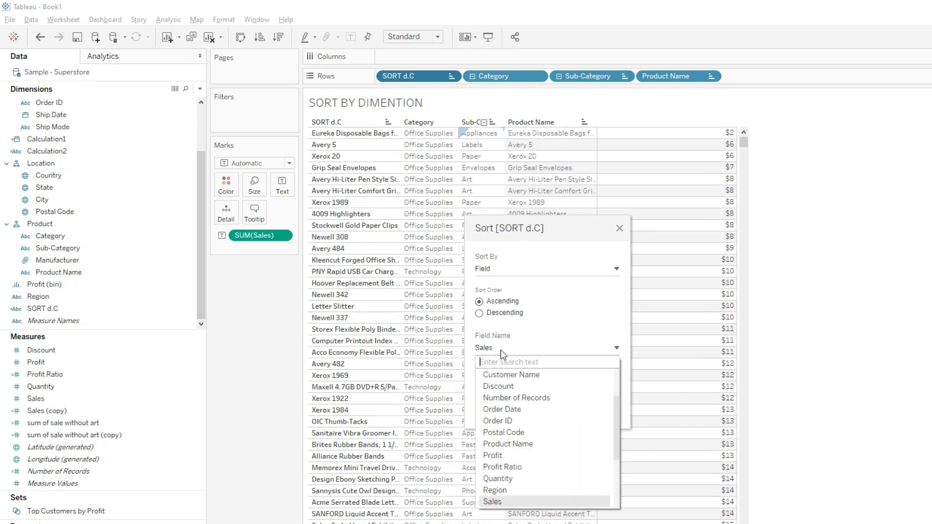
click(554, 320)
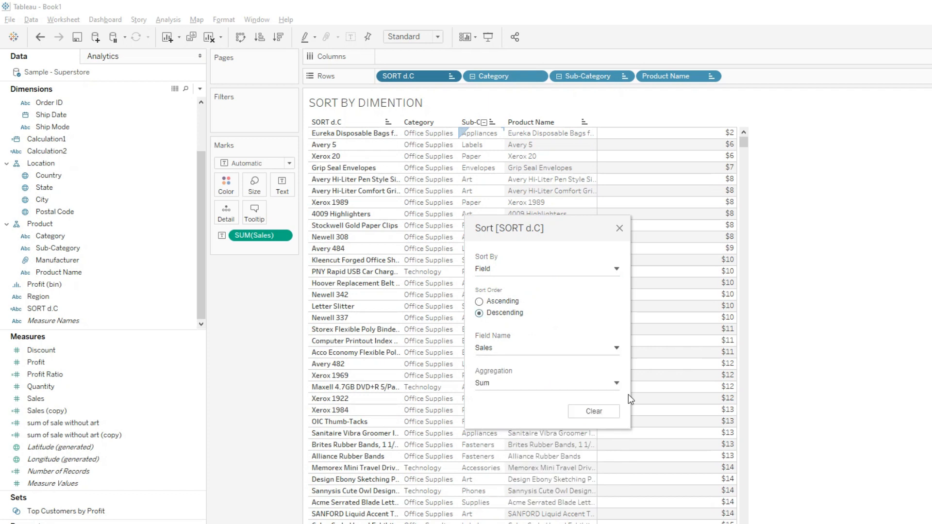
click(558, 353)
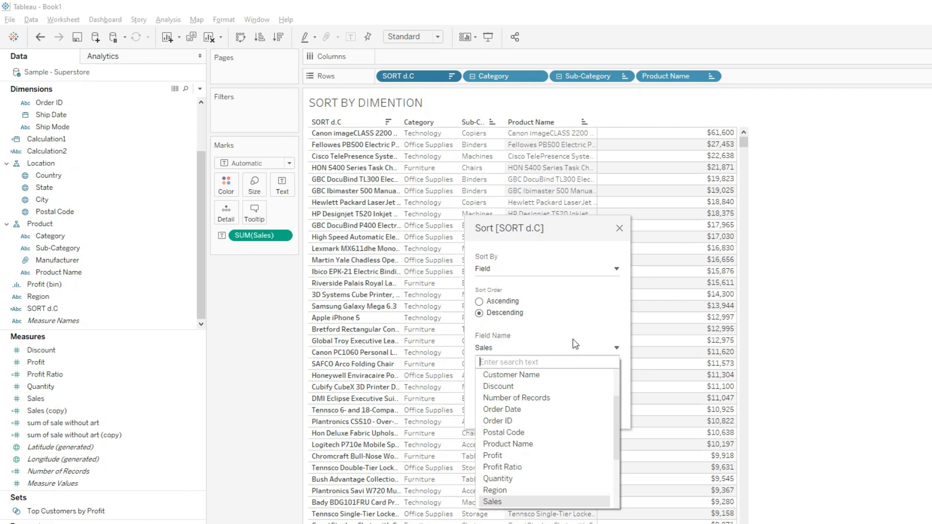
click(573, 336)
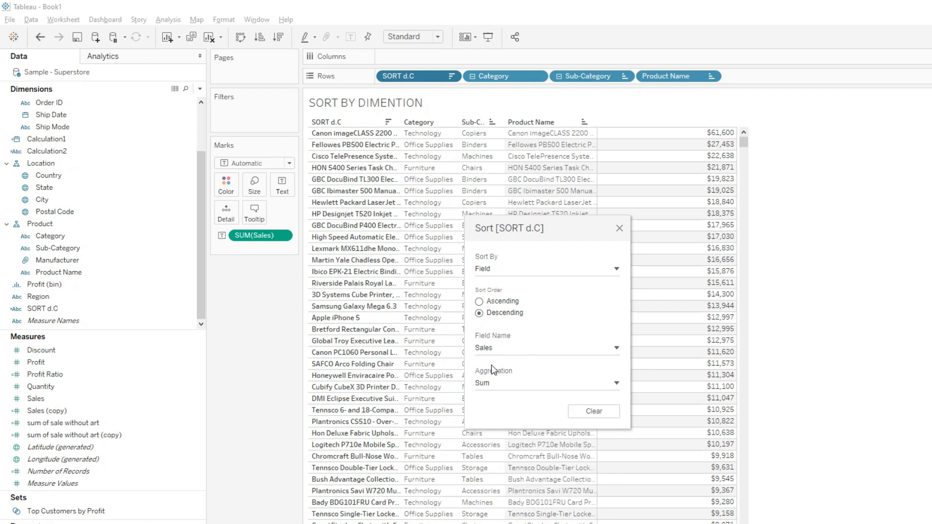
click(620, 229)
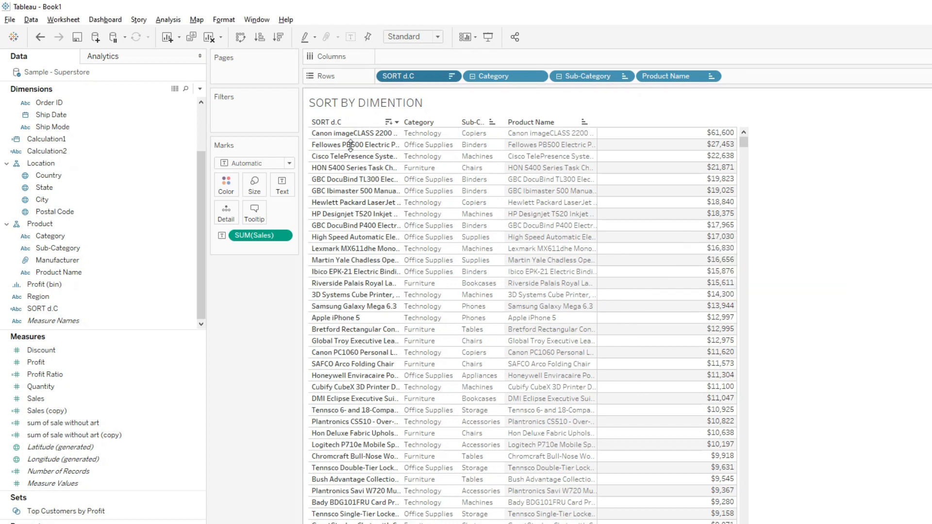
click(451, 77)
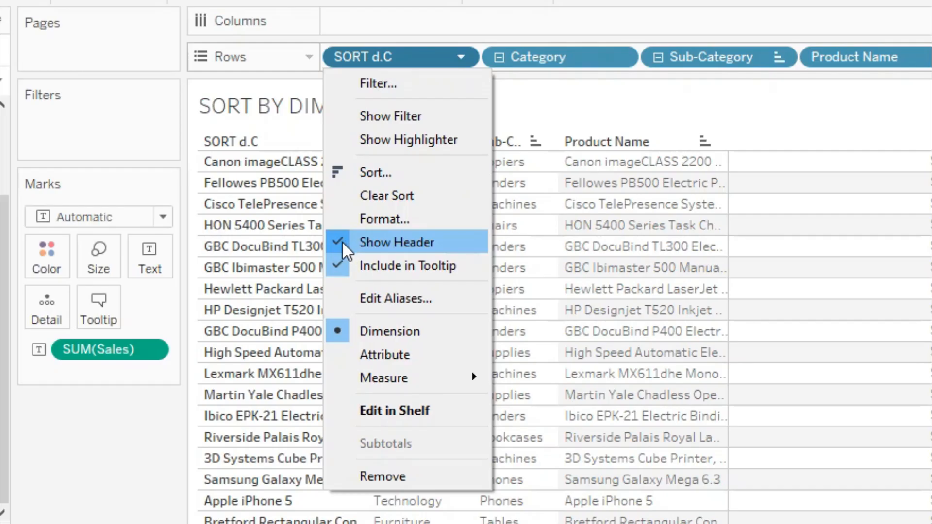
click(344, 241)
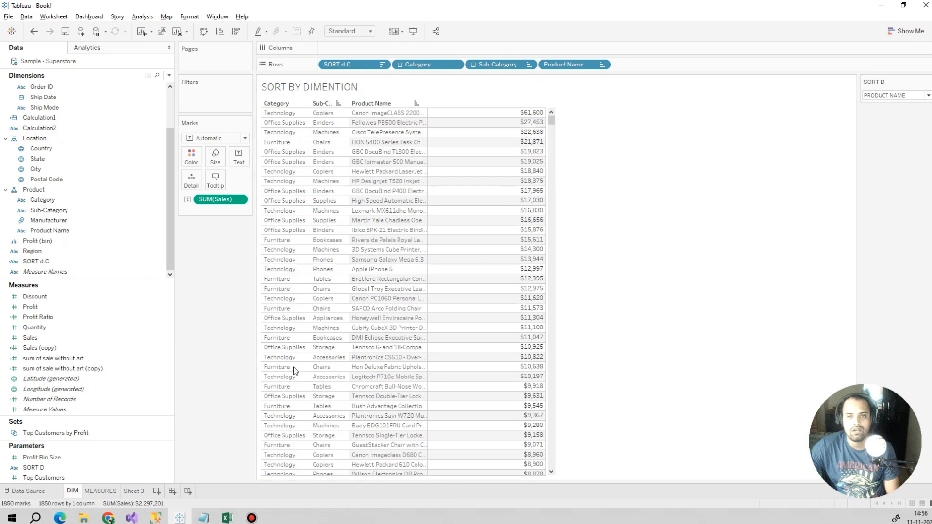
Step: Test the sorted table by switching the SORT D parameter through CAT and PRODUCT NAME, leaving SUB CAT selected
click(922, 95)
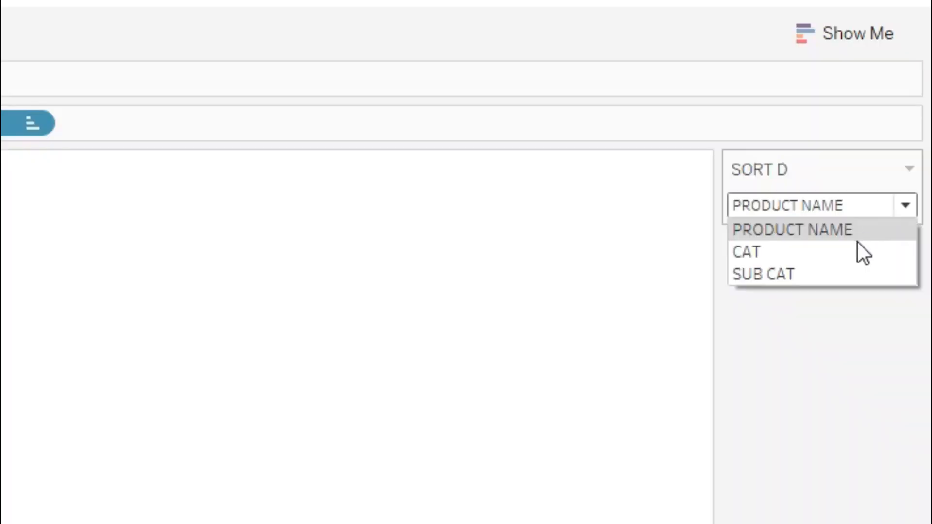
click(855, 246)
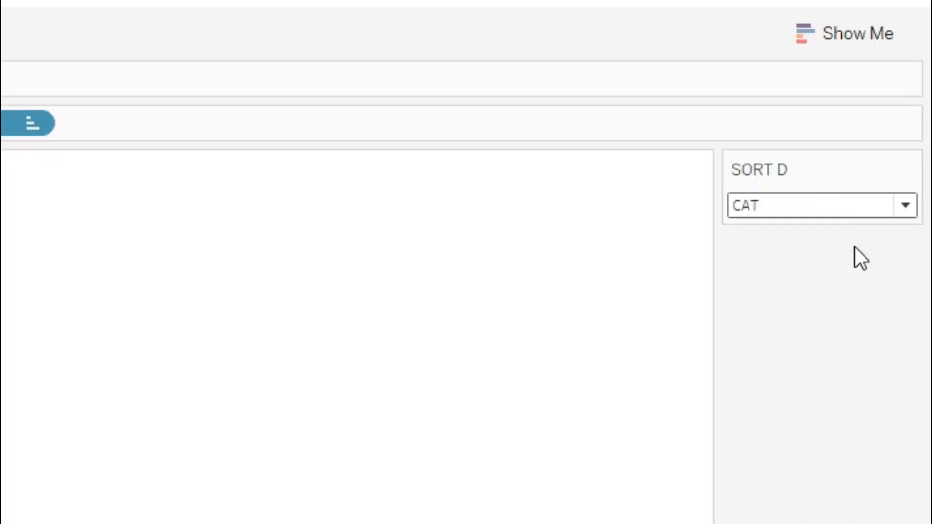
click(841, 211)
click(832, 268)
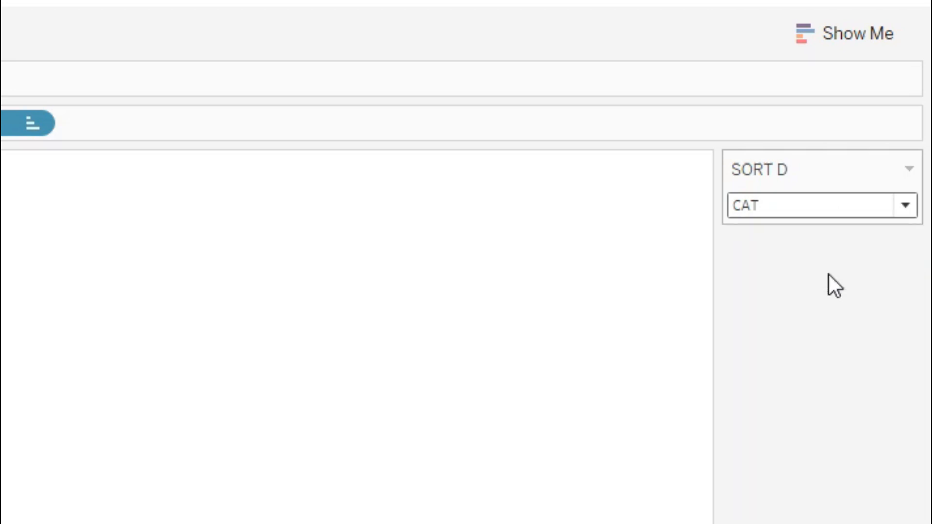
click(829, 206)
click(830, 232)
click(828, 211)
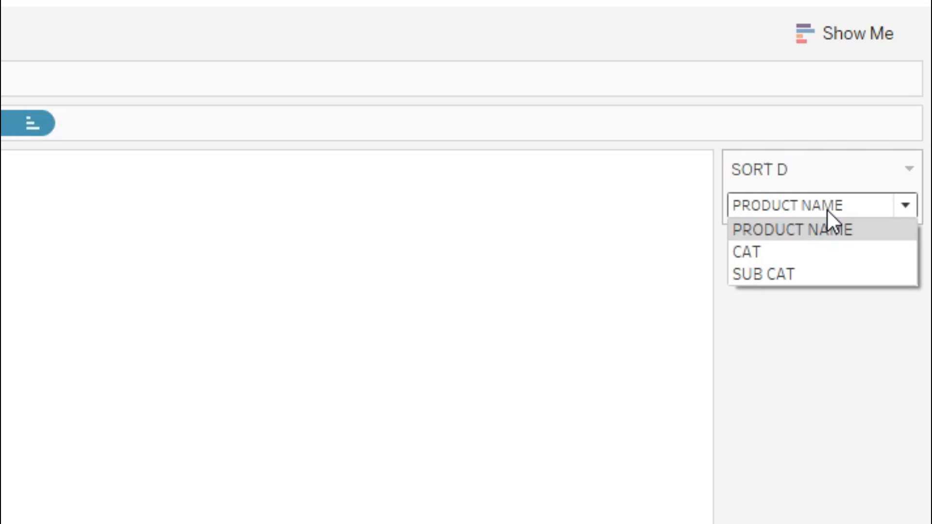
click(824, 254)
click(834, 279)
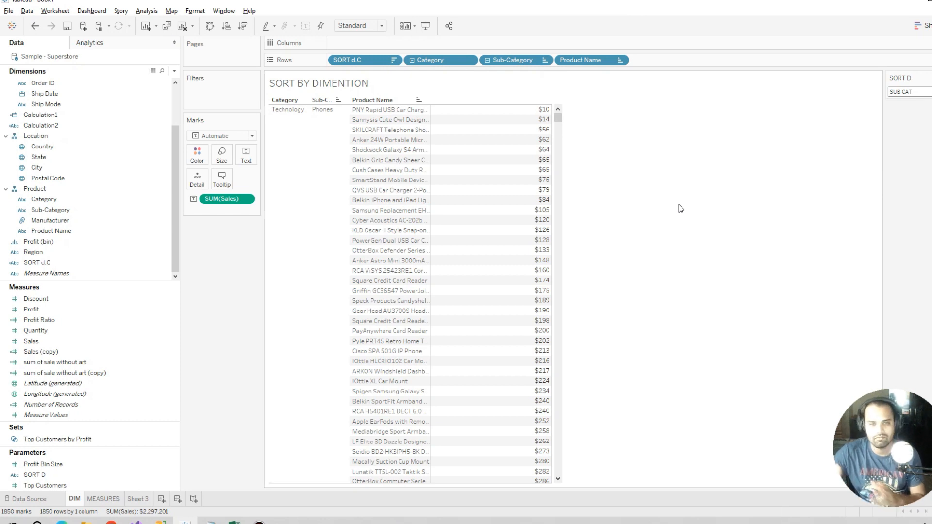
click(927, 92)
click(924, 120)
click(31, 309)
click(21, 362)
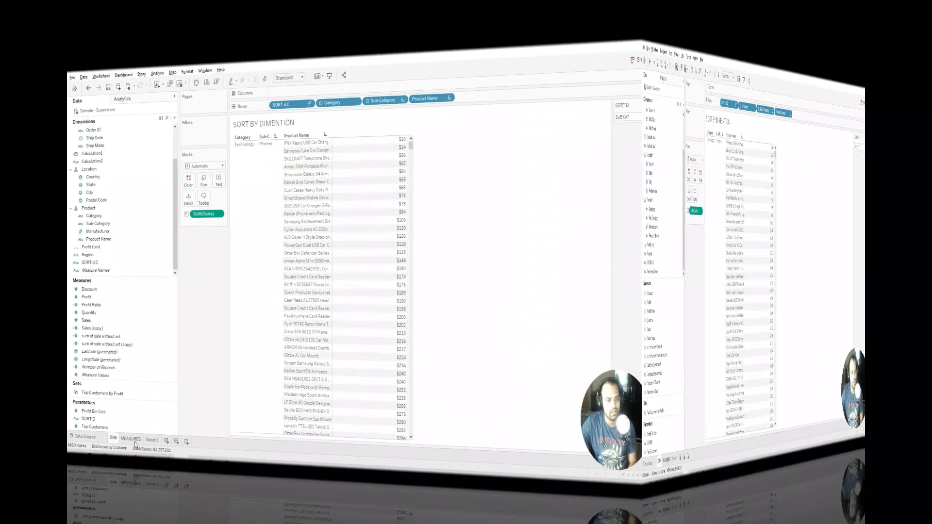
Step: Go to the MEASURES sheet and place Sub-Category on Rows
click(132, 440)
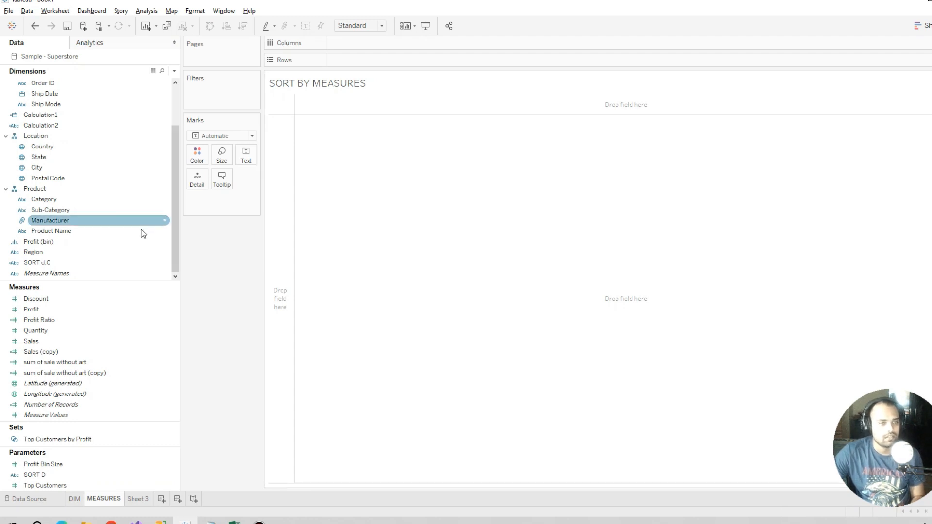
click(77, 314)
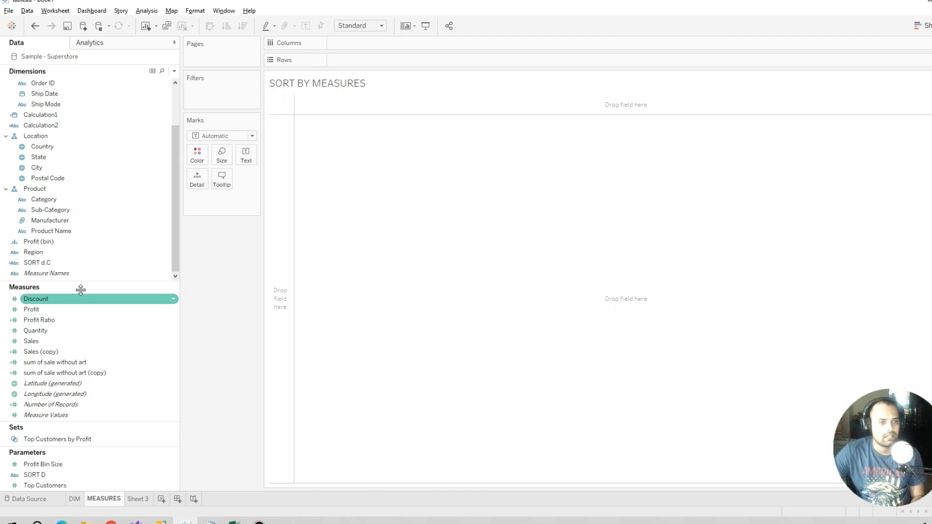
drag(116, 211, 422, 63)
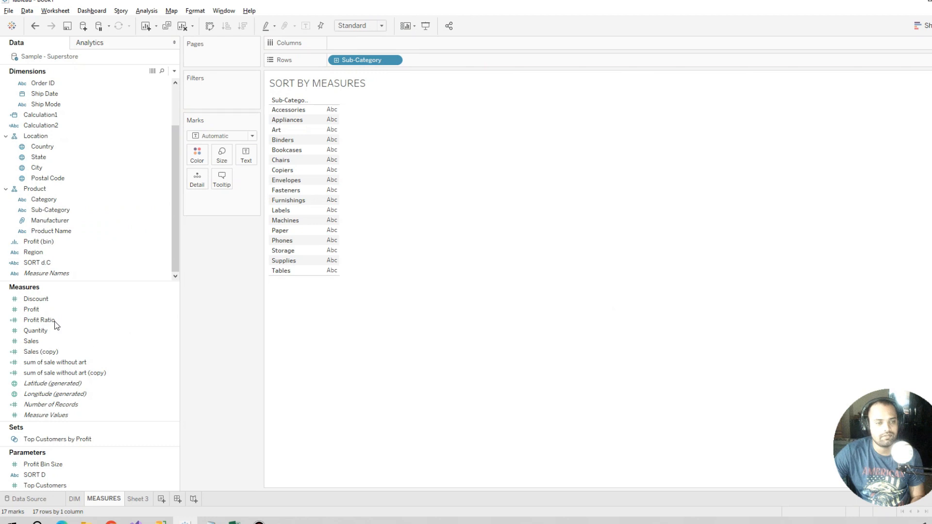
Step: Add the Profit, Sales and Quantity measures to Rows after Sub-Category
drag(54, 320, 280, 229)
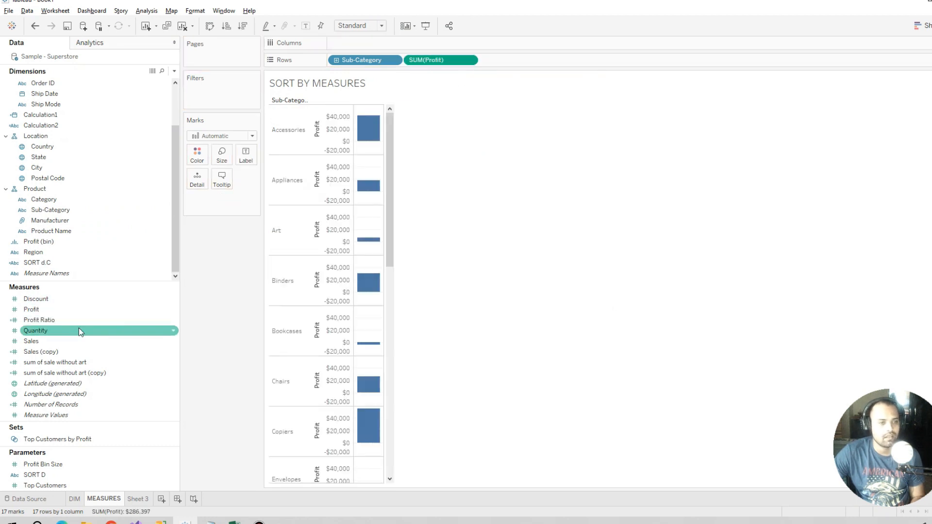
drag(201, 264, 546, 69)
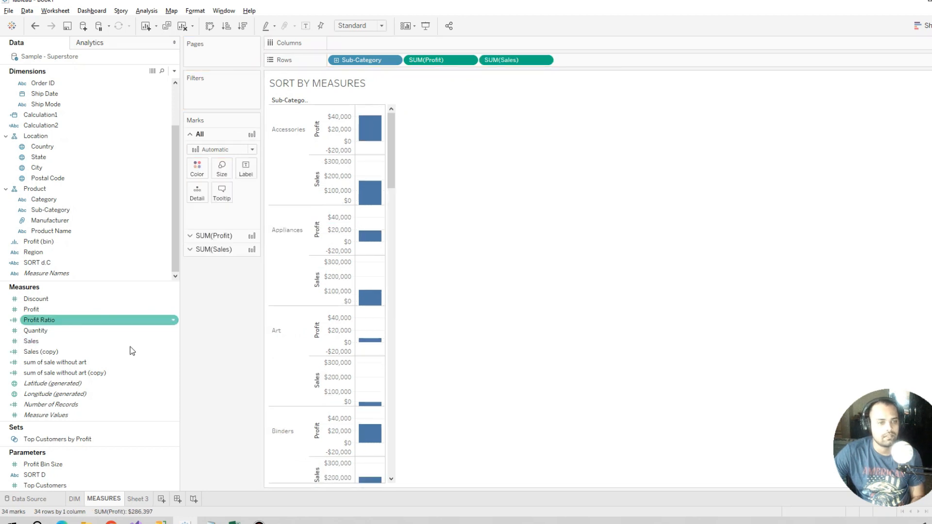
drag(133, 331, 664, 51)
drag(905, 50, 905, 53)
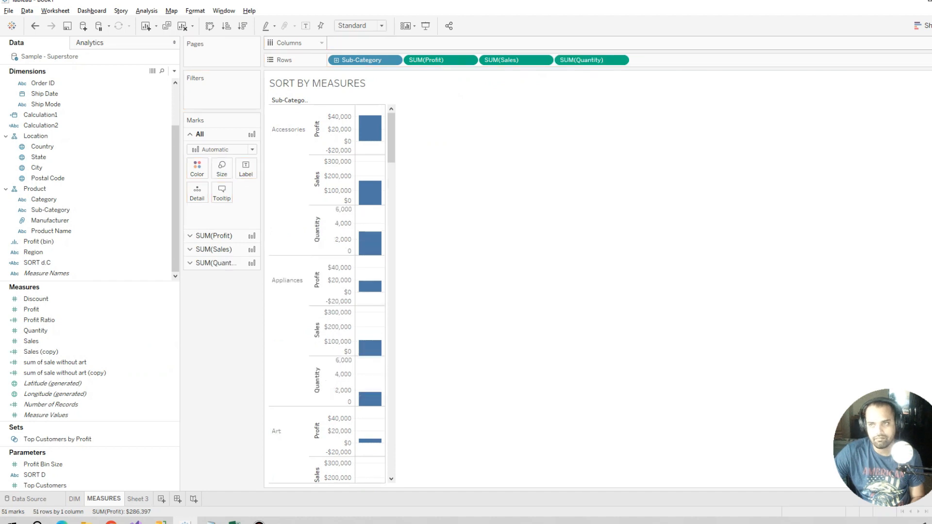
Step: Convert the bar view into a text table listing Profit, Quantity and Sales per Sub-Category
click(922, 25)
click(890, 49)
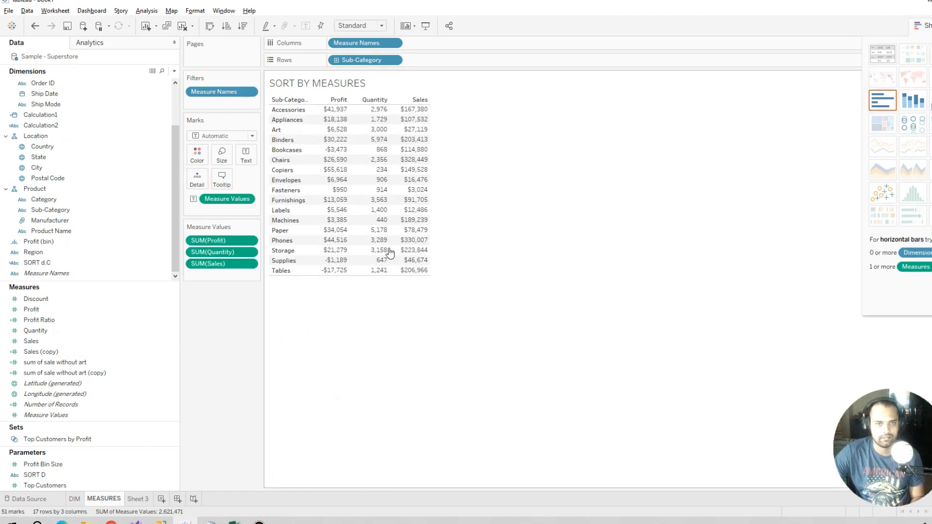
click(925, 29)
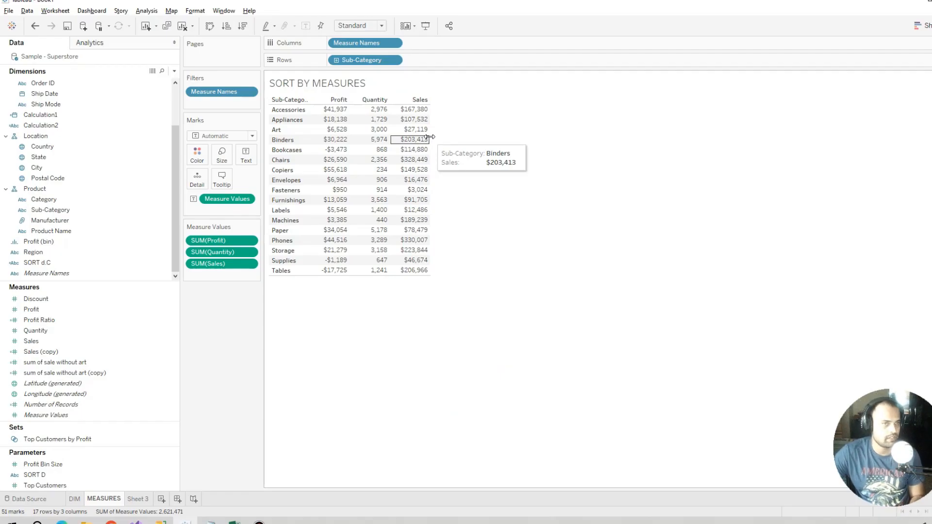
click(173, 72)
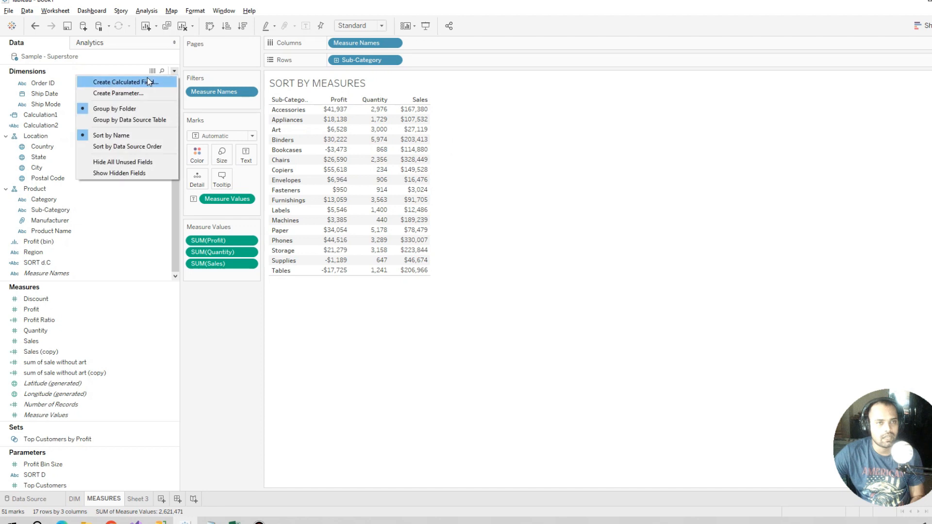
click(145, 78)
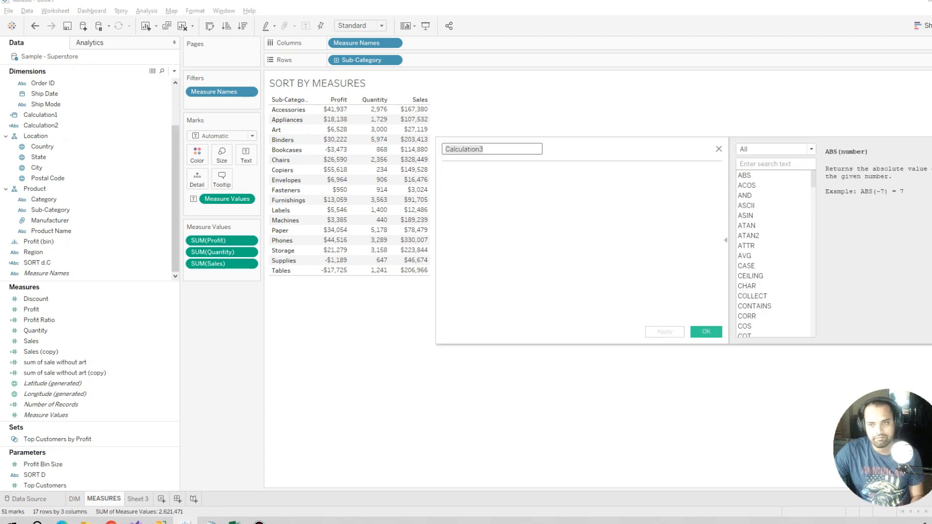
click(719, 150)
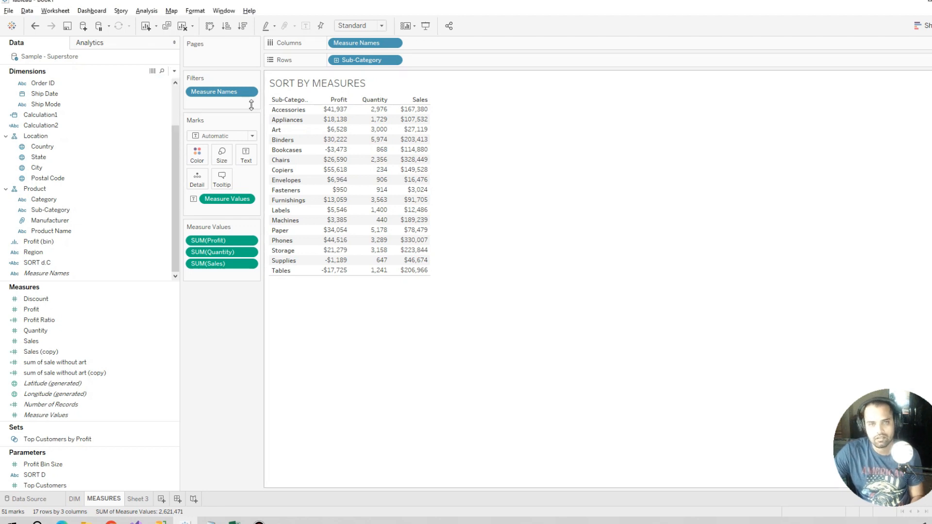
Step: Create a new parameter and name it SORT BY M
click(174, 71)
click(118, 93)
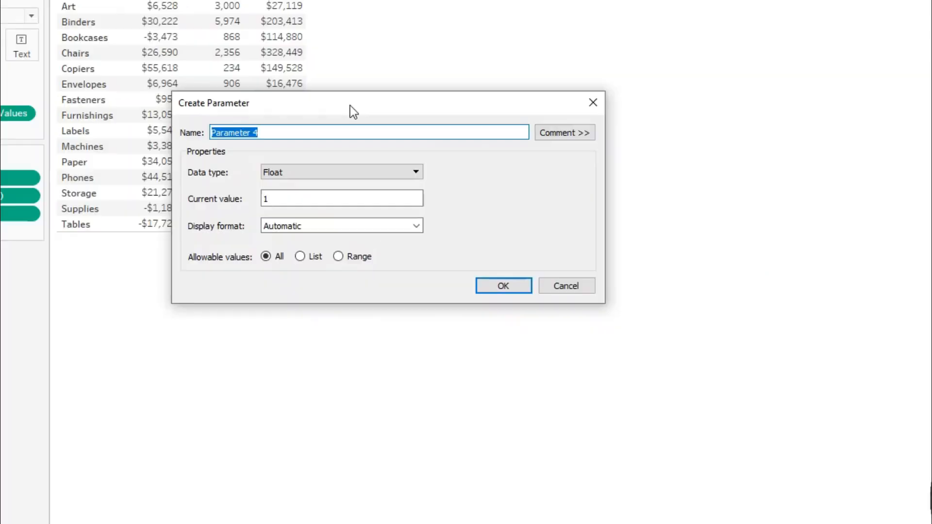
text(SOR)
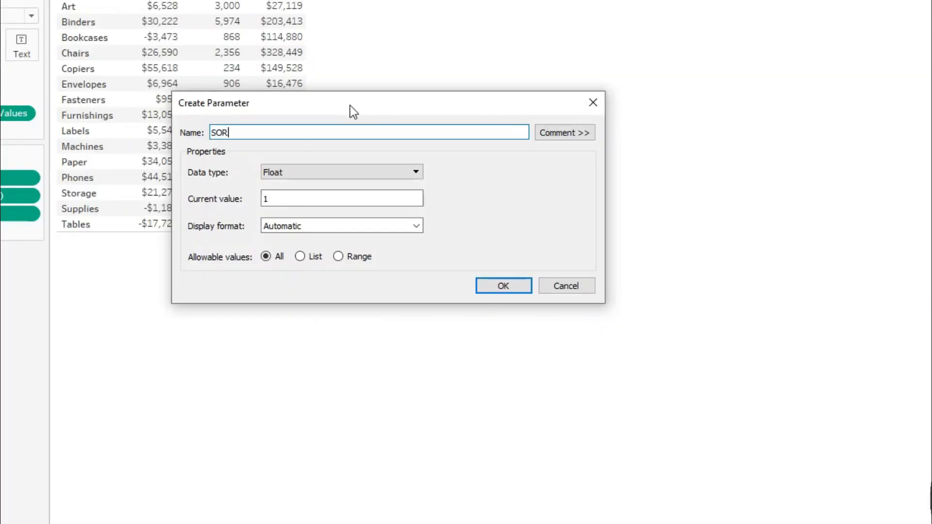
text(T BY m)
key(BackSpace)
text(M)
Step: Set the parameter's data type to String and restrict its allowable values to a list
click(342, 171)
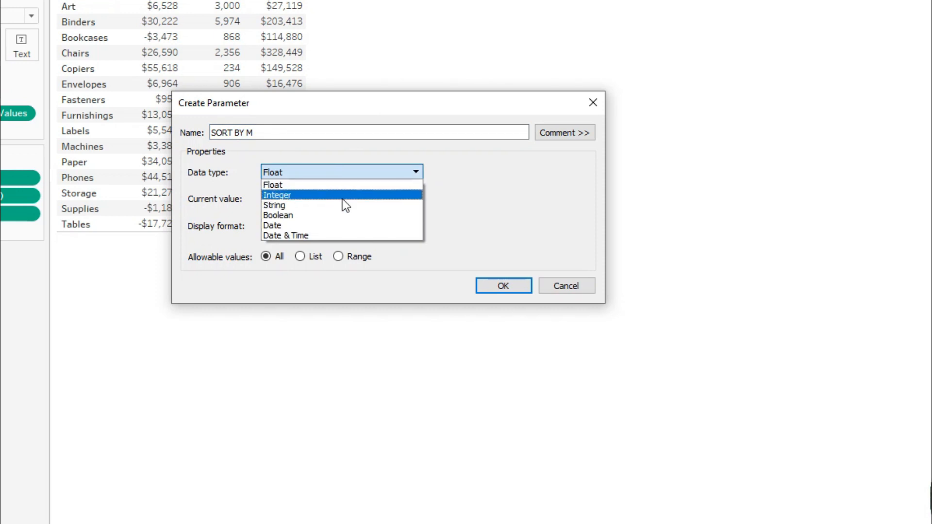
click(461, 188)
click(309, 258)
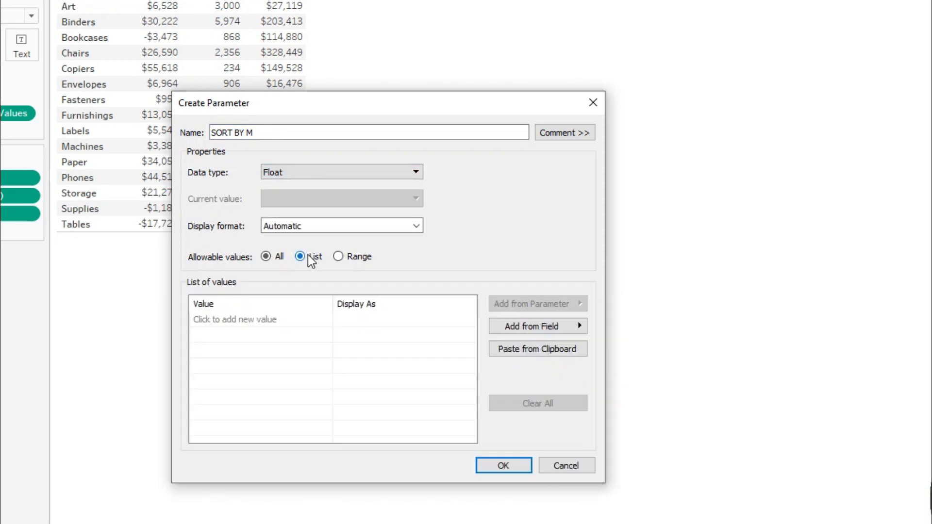
click(286, 174)
click(289, 208)
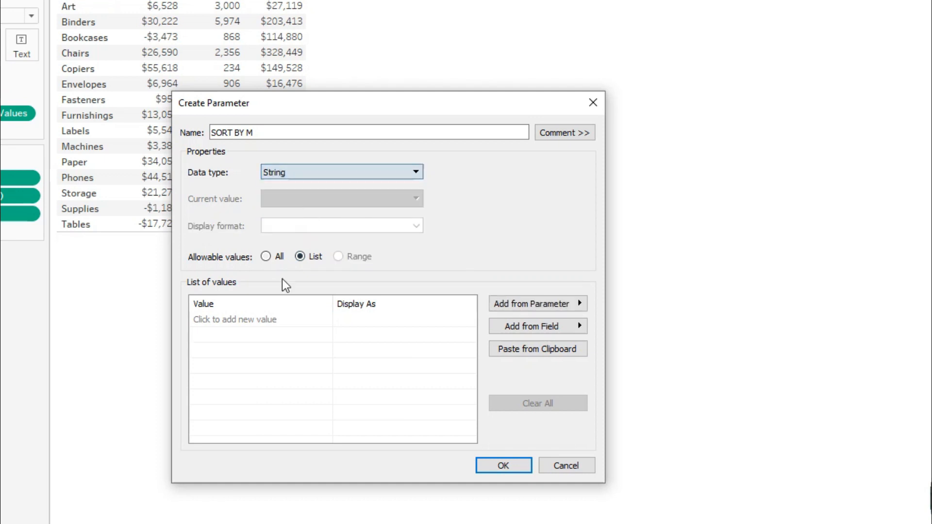
Step: Add SALES and PROF as entries in the parameter's list of values
click(236, 318)
text(SALES)
key(Tab)
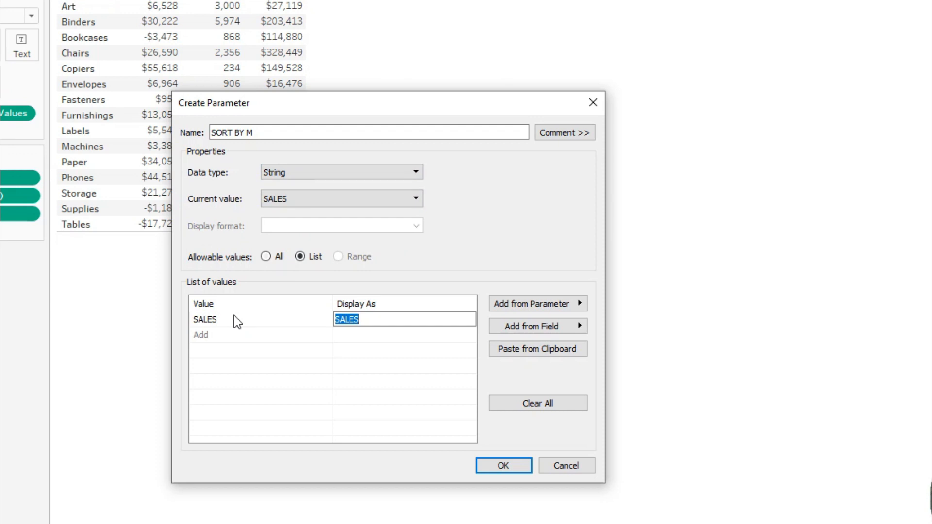
click(241, 321)
click(239, 335)
click(239, 335)
text(PROF)
key(Return)
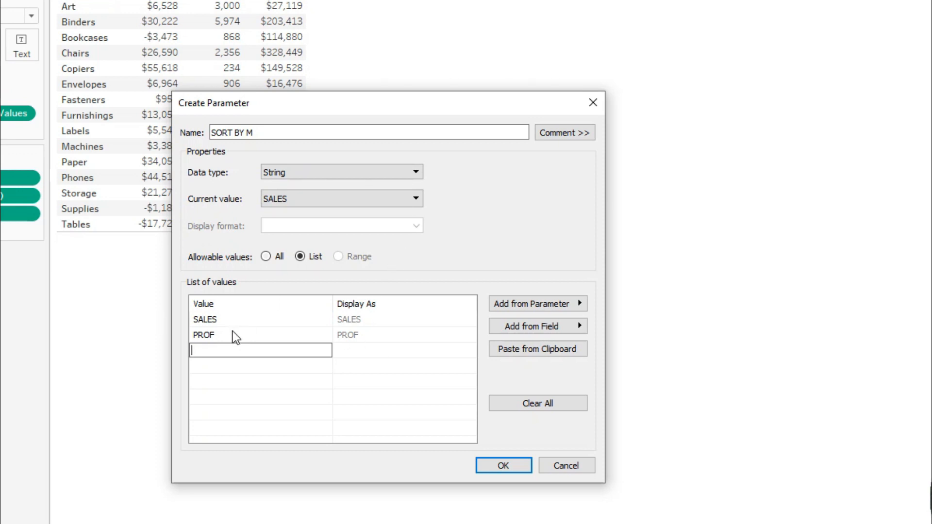
Step: Change the PROF entry to PROFIT, add QTY as the third list value, and save the parameter
double_click(234, 334)
text(P)
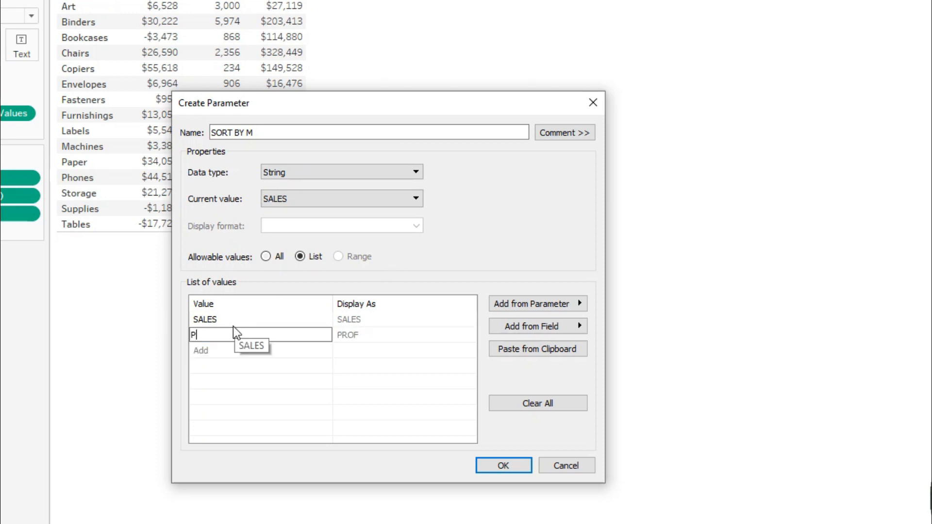
key(Return)
text(QTU)
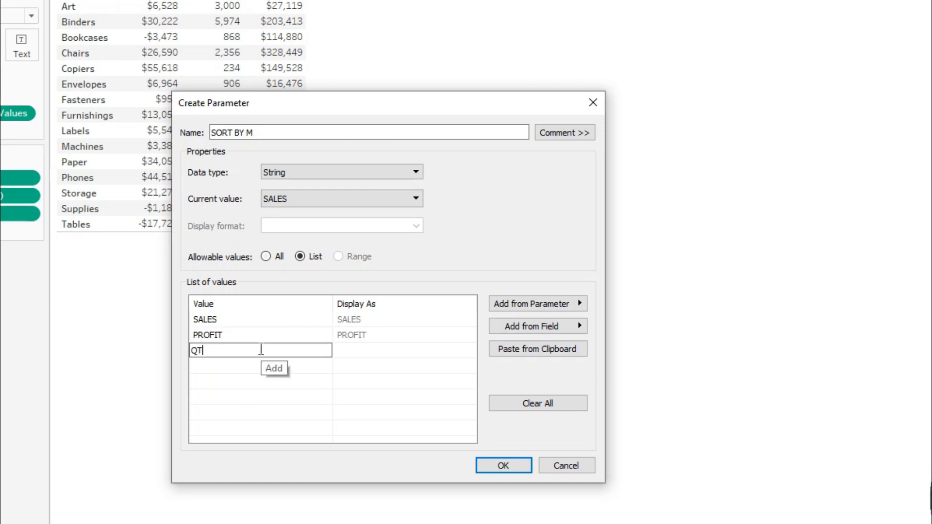
key(Return)
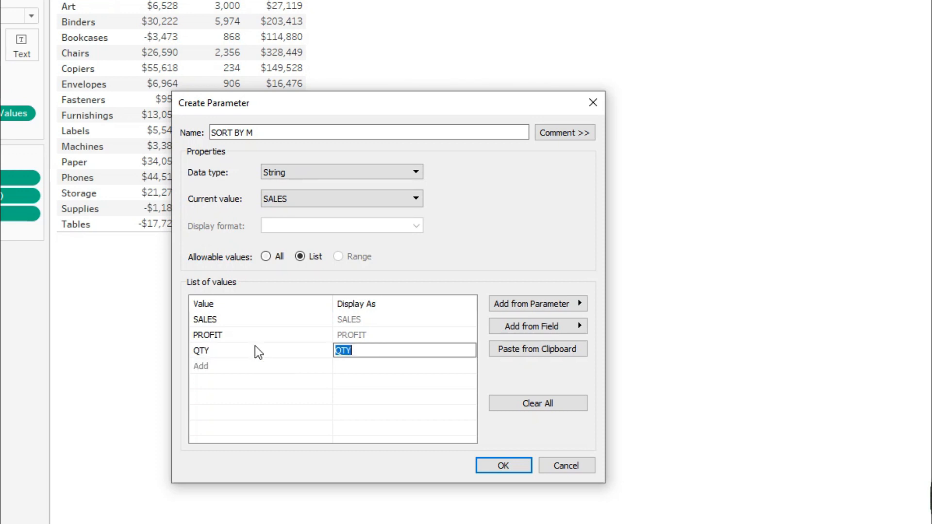
click(503, 465)
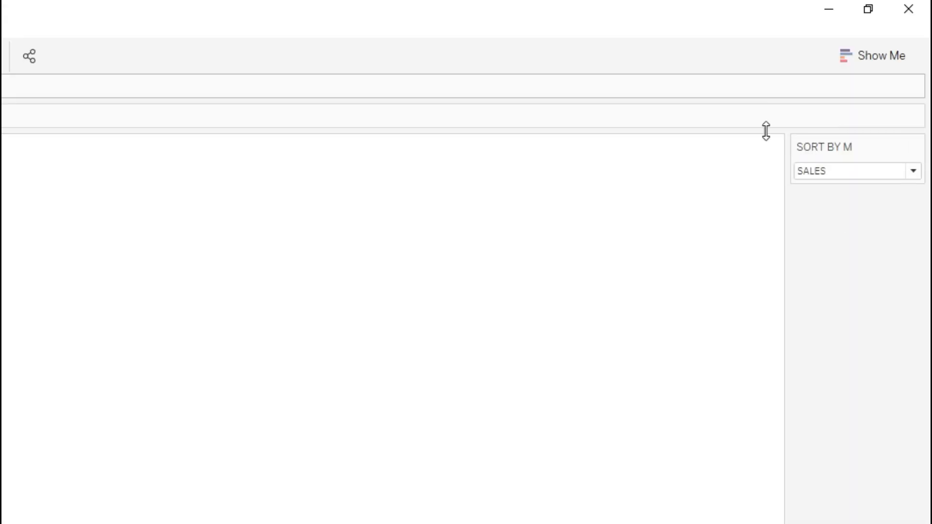
Step: Check the options offered by the SORT BY M parameter control and keep it on SALES
click(884, 173)
click(879, 193)
click(873, 177)
click(857, 245)
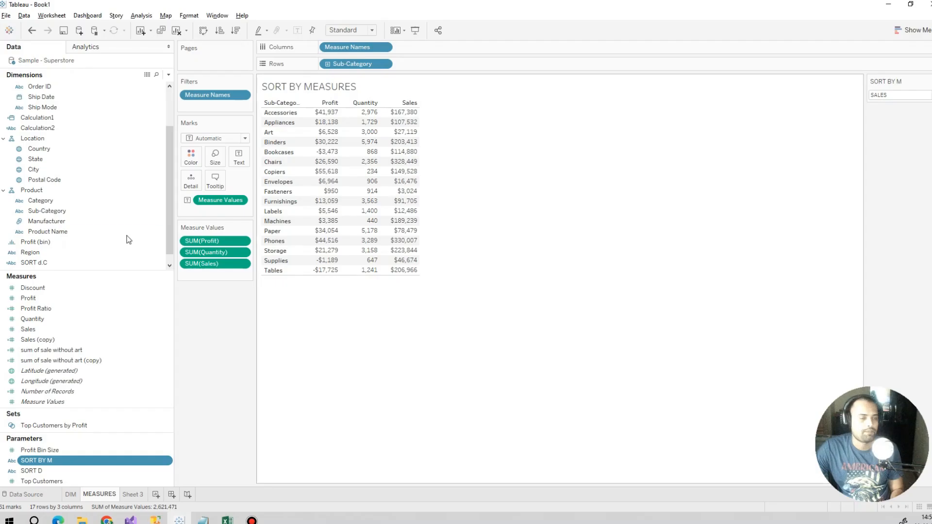
Step: Create a new calculated field and name it SORT BY m.C
click(169, 75)
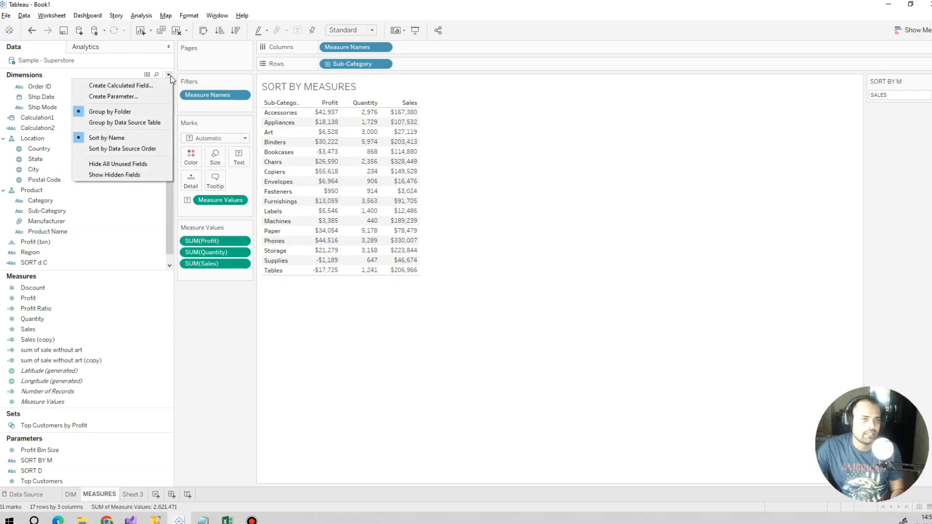
click(143, 84)
text(SOR)
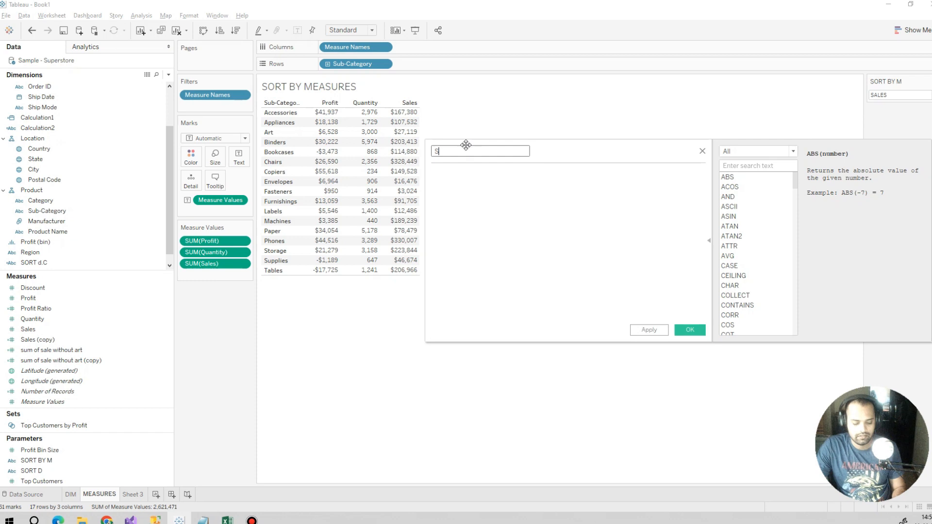
text(T BY m.C)
key(Tab)
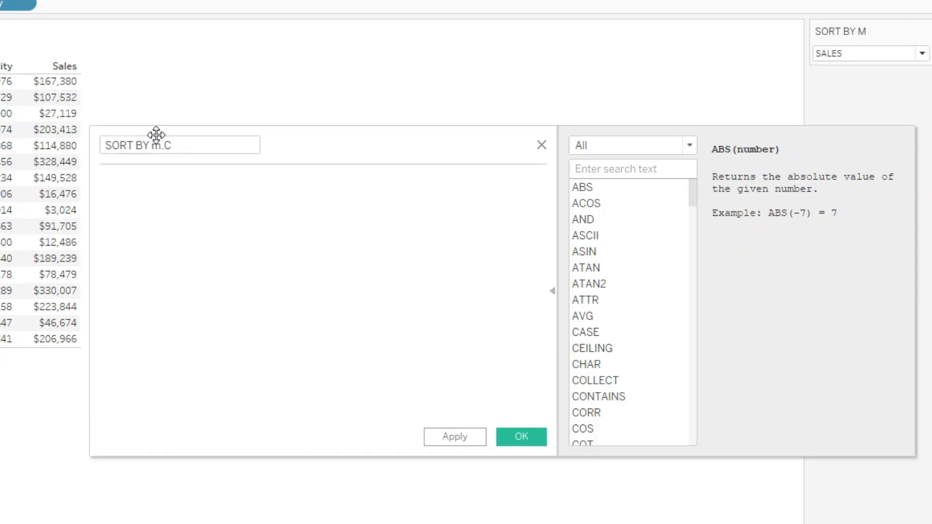
Step: Begin the field's formula with CASE [SORT BY M] and start a new line
text(C)
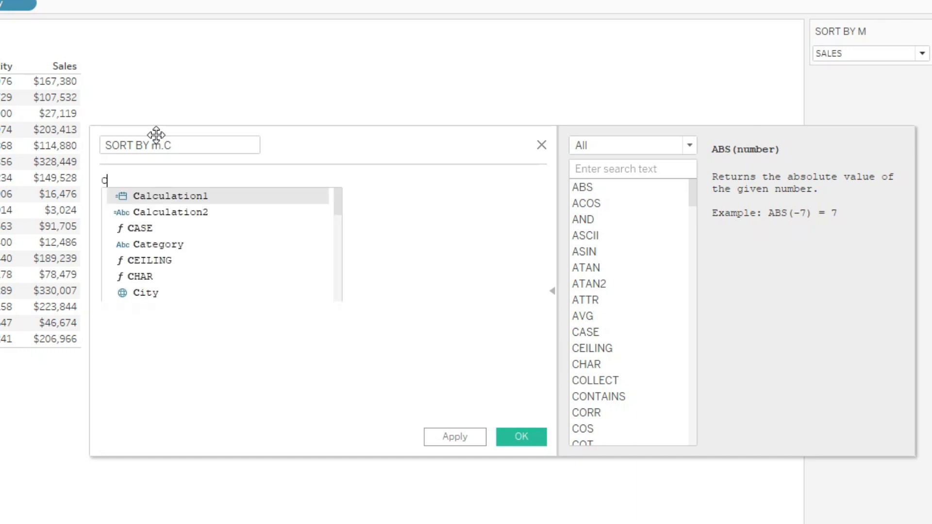
text(ASE SOR)
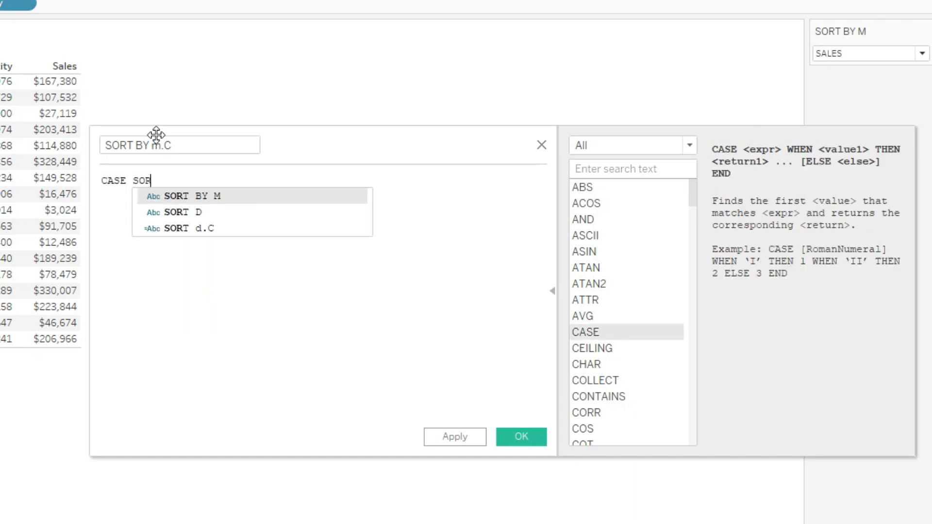
key(Return)
key(Return)
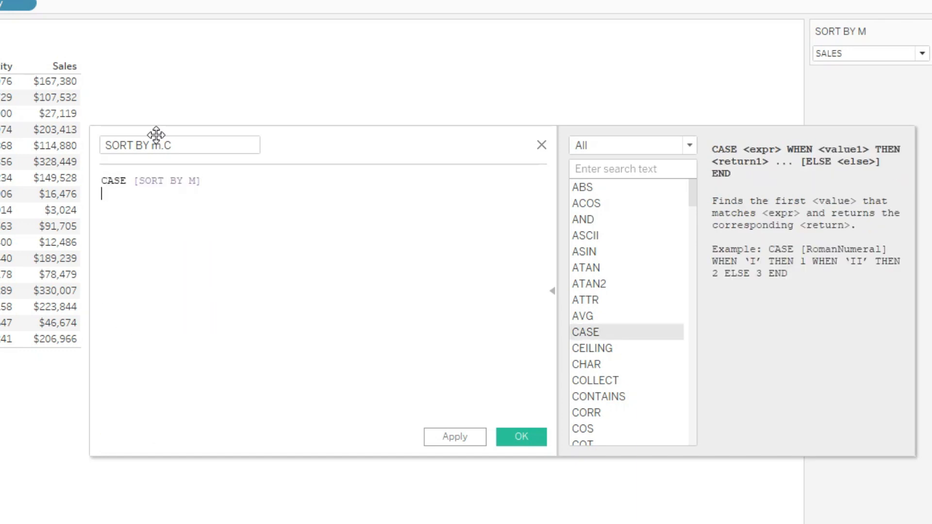
Step: Add the branch WHEN 'SALES' THEN [Sales] to the CASE formula, with SALES in capitals
text(WHEN ')
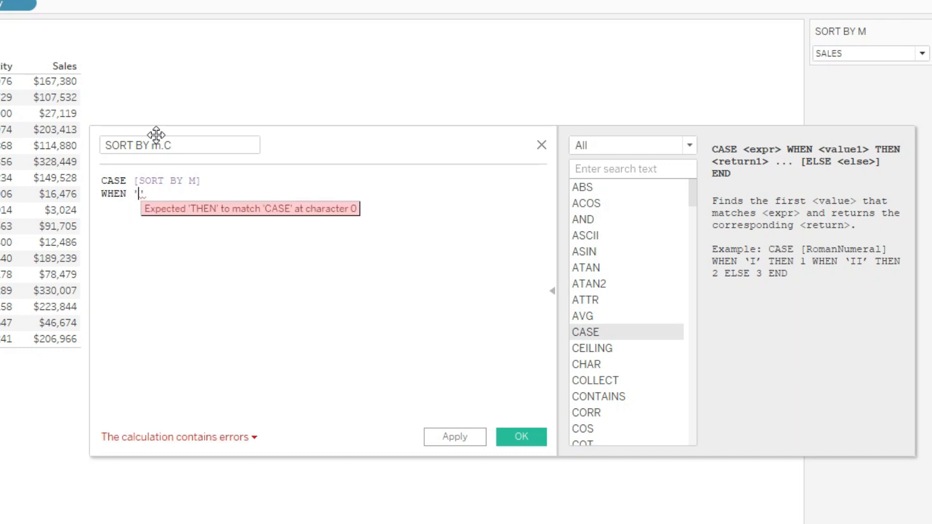
text(sales')
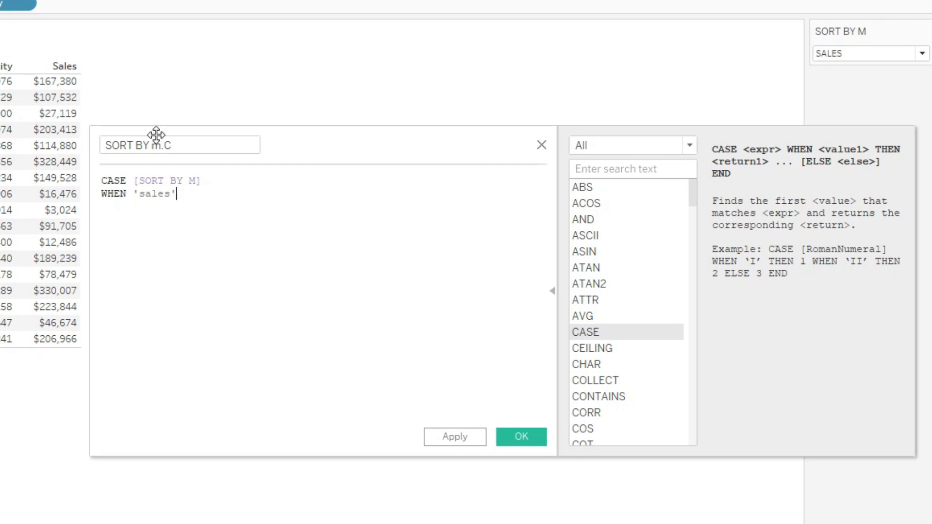
key(BackSpace)
key(BackSpace)
key(BackSpace)
key(BackSpace)
key(BackSpace)
text(SALES' THEN SA)
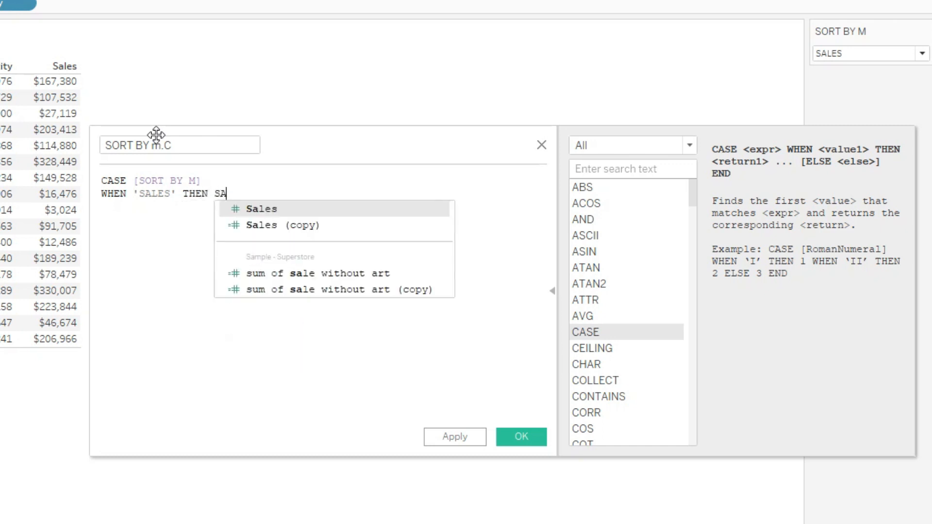
key(Return)
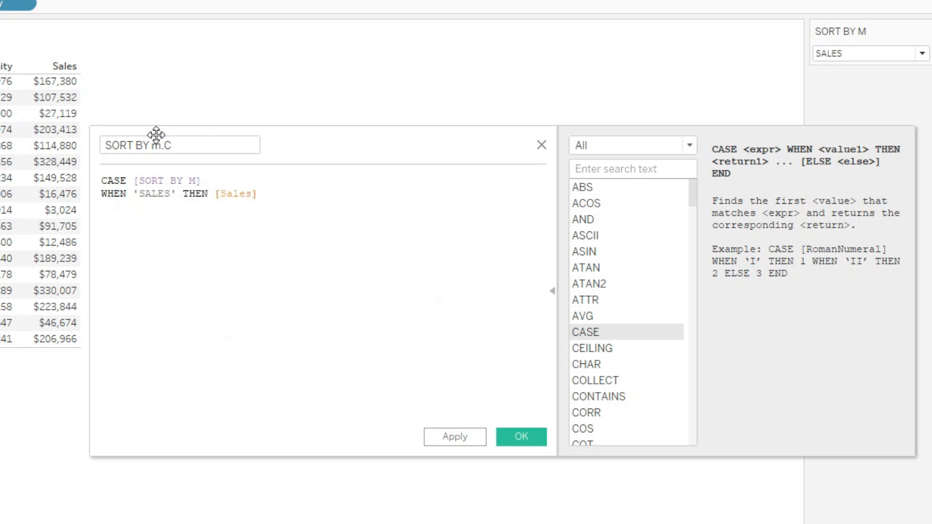
Step: Add a second branch to the CASE formula: WHEN 'PROFIT' THEN [Profit]
key(Return)
text(WH)
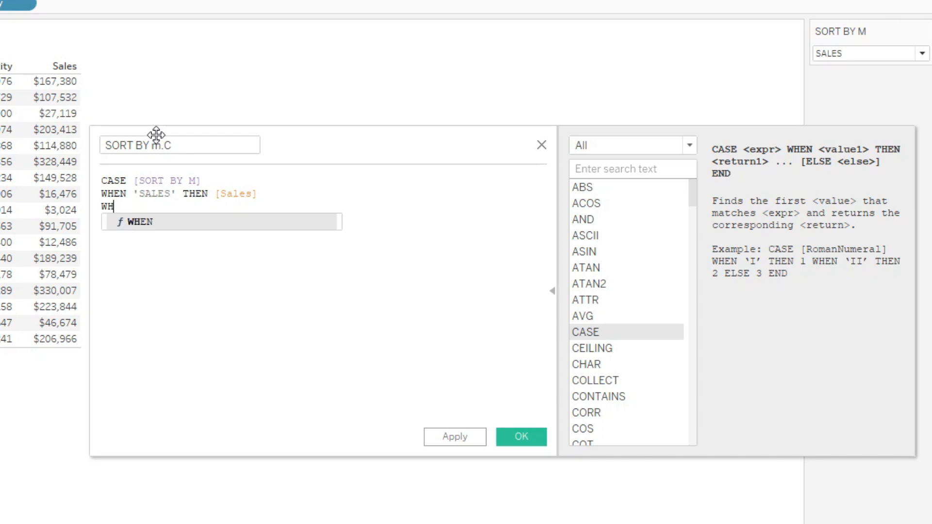
text(EN 'PROFIT' )
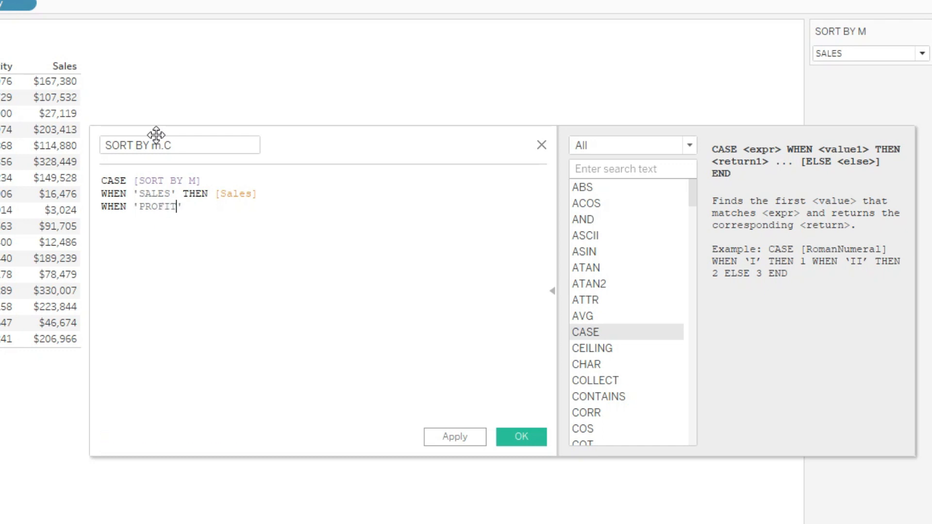
text(THEN PROFI)
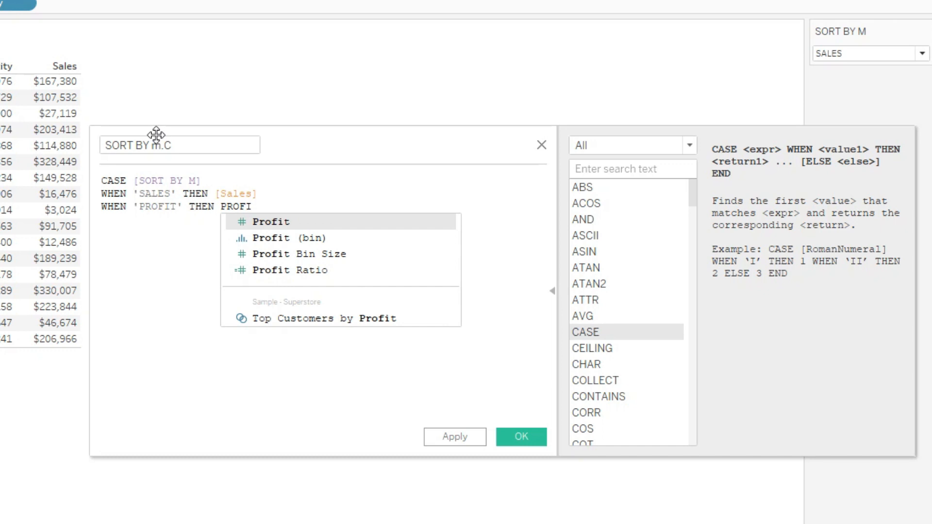
key(Return)
Step: Add a third branch to the CASE formula: WHEN 'QTY' THEN [Quantity]
key(Return)
text(WHEN)
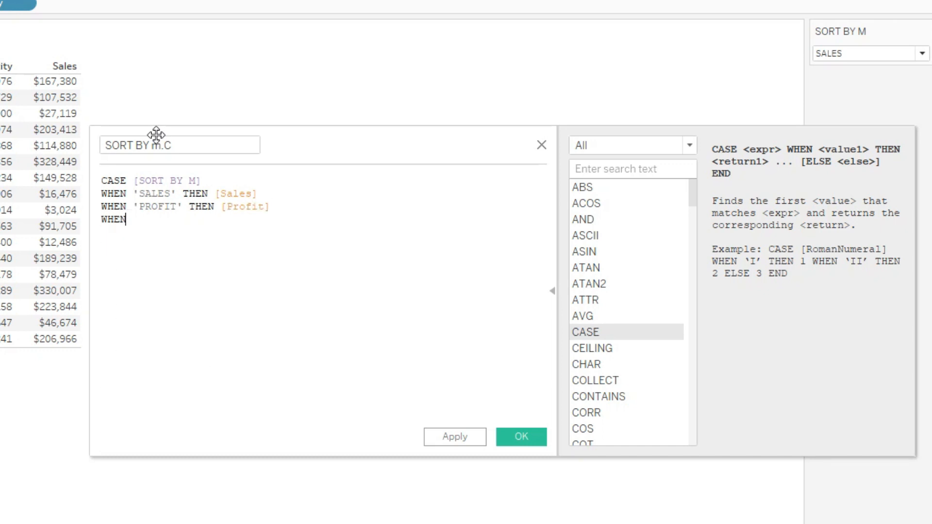
text( 'qt)
key(BackSpace)
key(BackSpace)
text(QTY' THEN [Quantity)
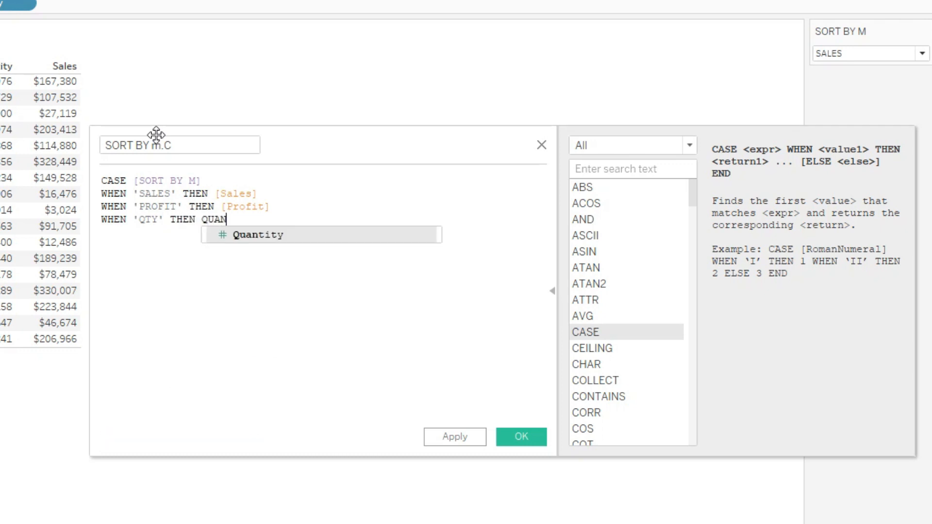
key(Return)
Step: Close the CASE formula with END and save the SORT BY m.C calculated field
text(END)
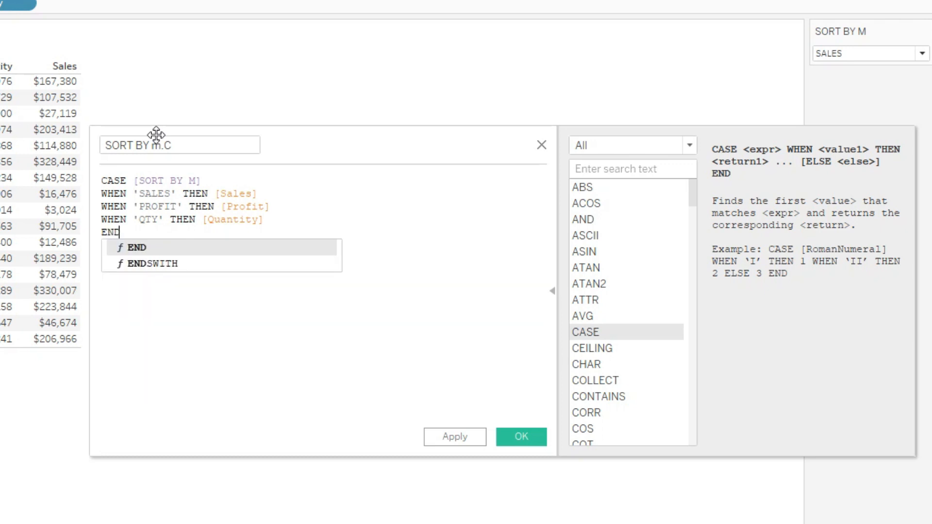
key(Return)
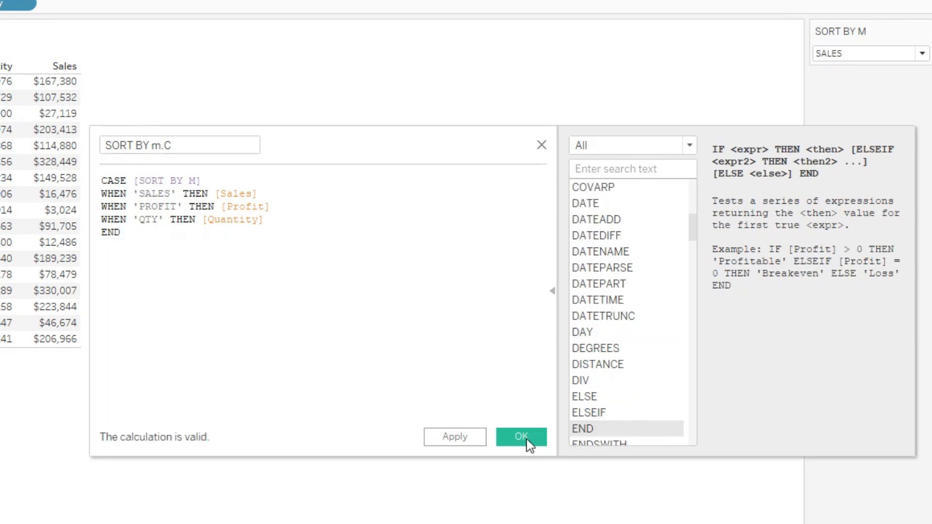
click(522, 436)
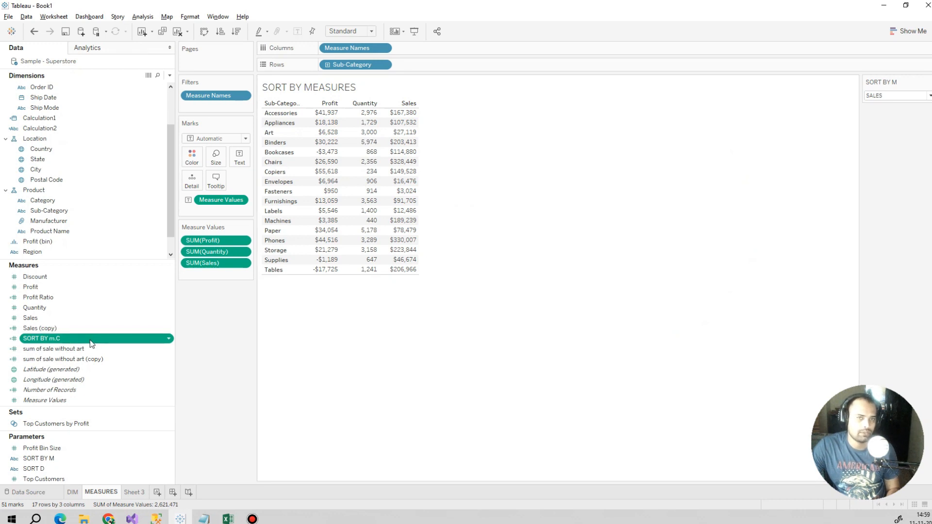
Step: Add SORT BY m.C to the table as a measure and place it ahead of Profit in the measure values
drag(93, 343, 324, 66)
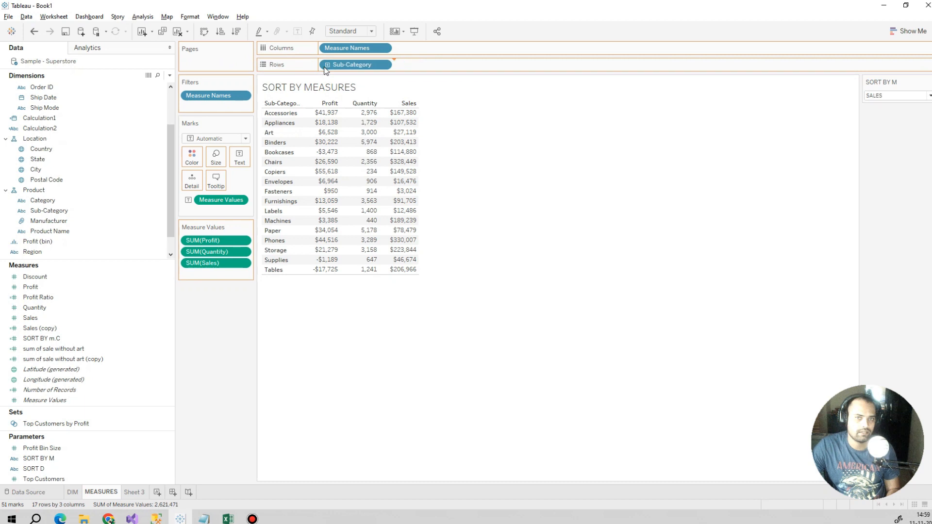
click(909, 31)
click(866, 67)
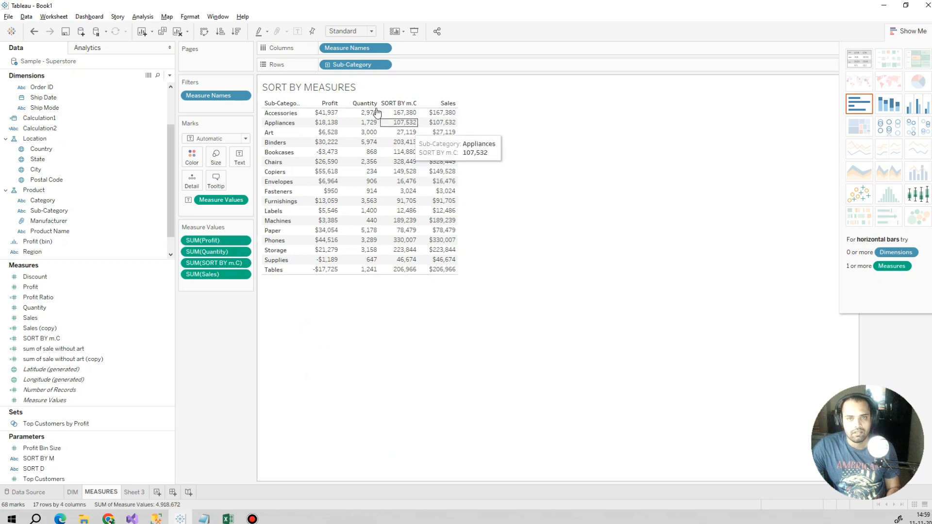
click(907, 31)
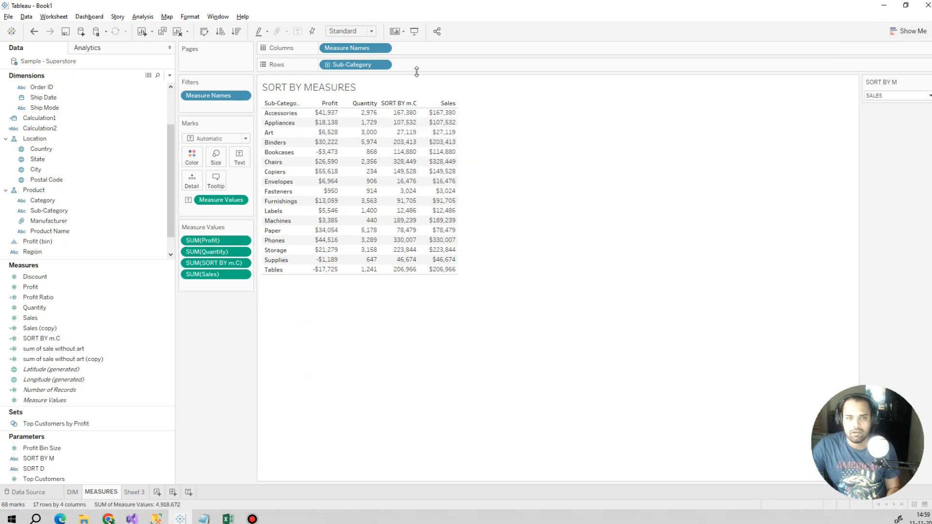
drag(217, 262, 220, 236)
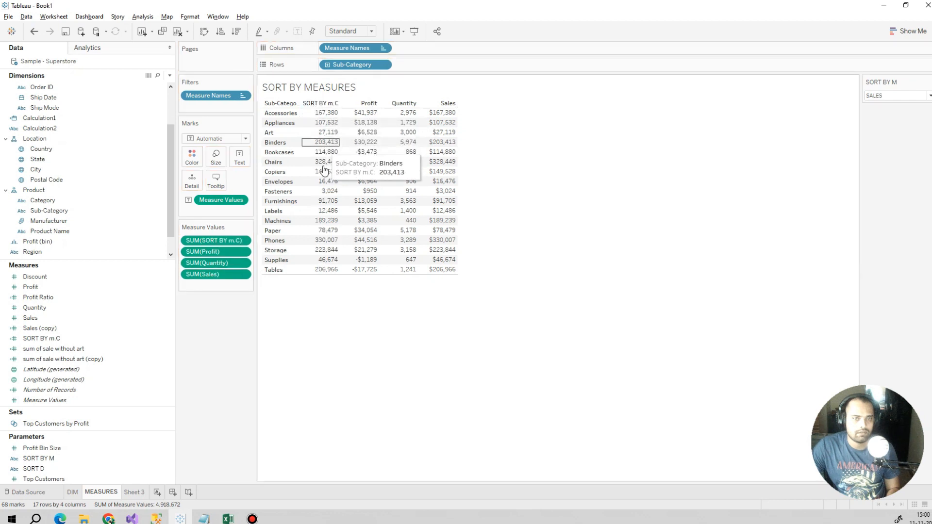
Step: Switch SORT BY M through PROFIT, QTY and back to SALES to check the SORT BY m.C column, and highlight that column
click(928, 96)
click(916, 114)
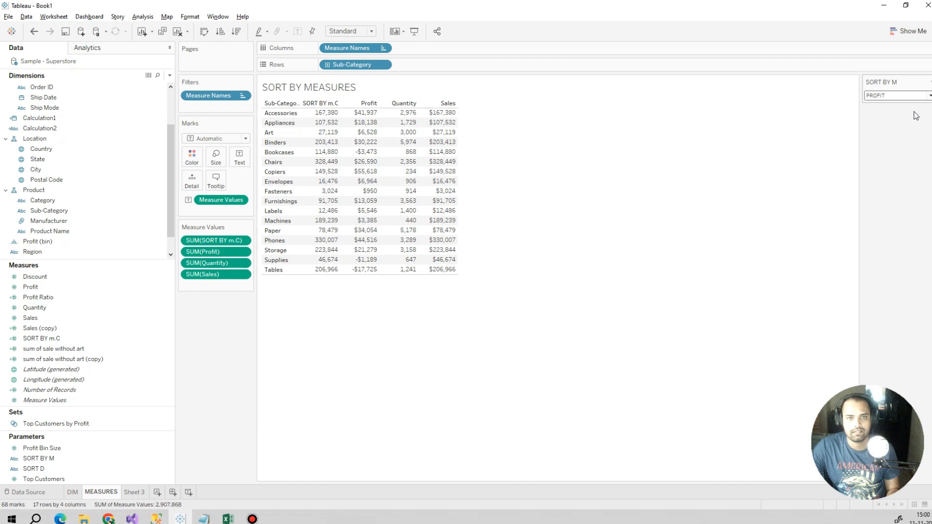
click(921, 96)
click(920, 124)
click(928, 96)
click(901, 105)
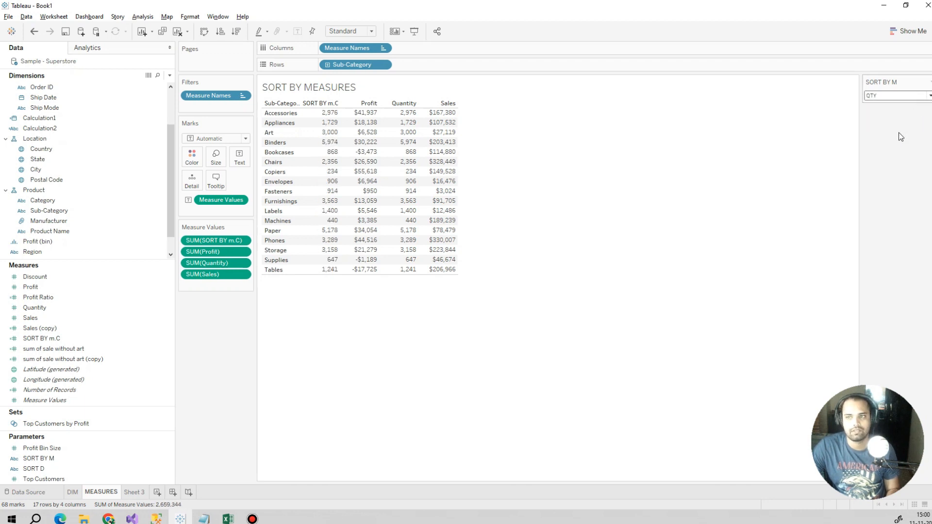
click(321, 105)
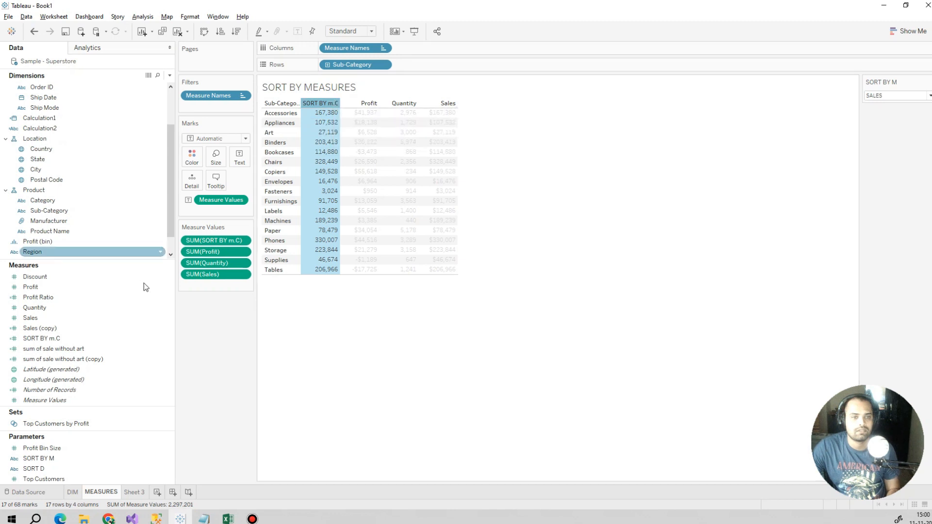
Step: Clear the column selection and open the options of SUM(SORT BY m.C) in the measure values
click(209, 305)
click(243, 240)
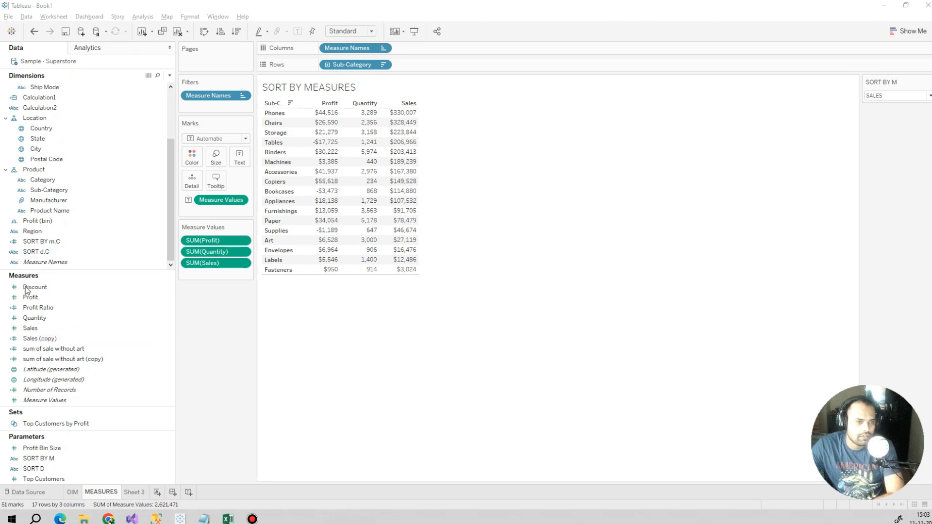
Step: Add the SORT BY m.C dimension to Rows after Sub-Category, including all its members
right_click(67, 243)
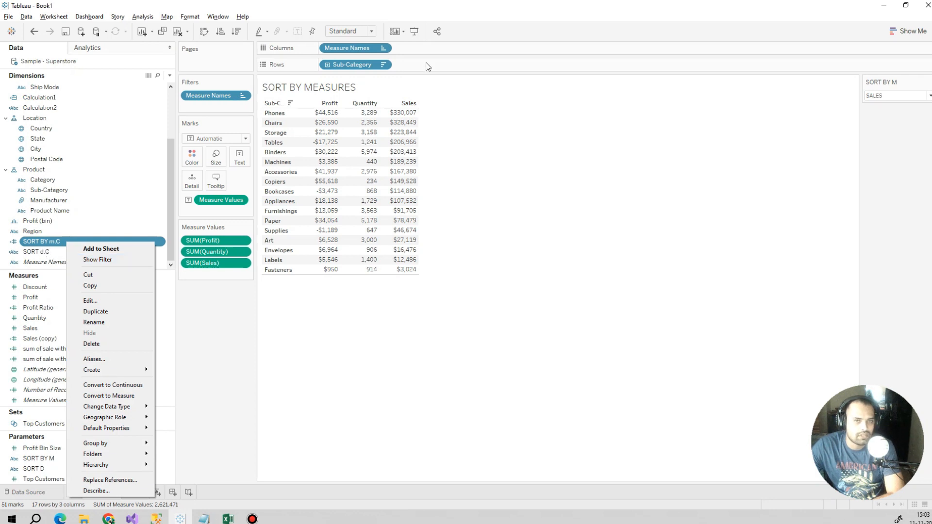
drag(39, 241, 458, 64)
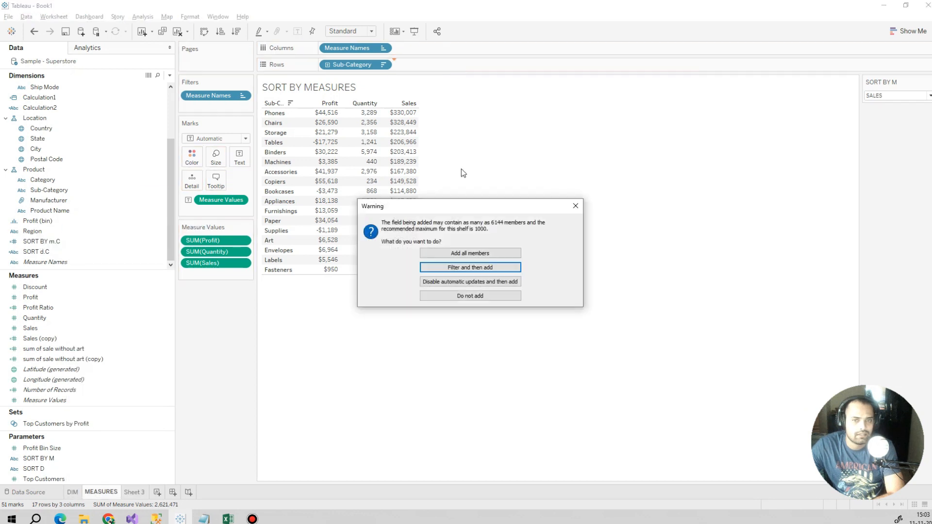
click(467, 256)
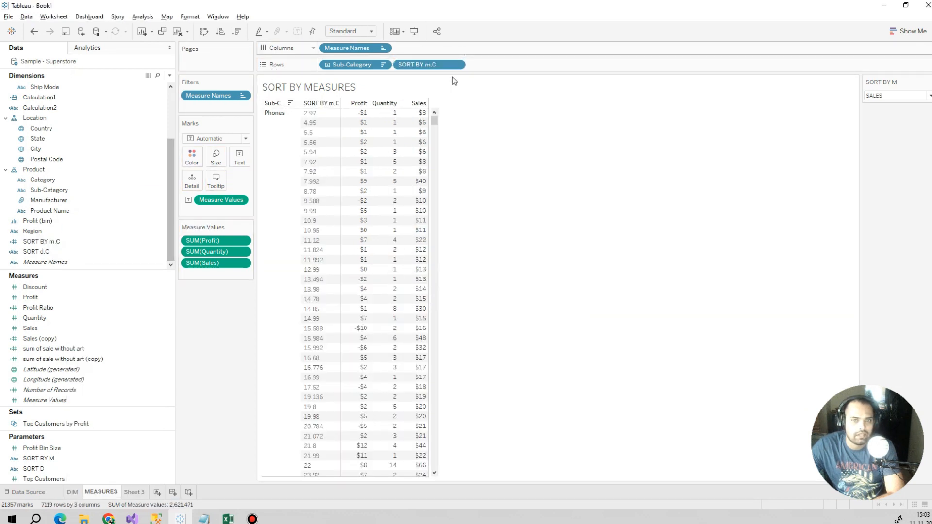
Step: Sort the SORT BY m.C dimension on Rows ascending by the SORT BY m.C field, aggregated as Sum
click(456, 66)
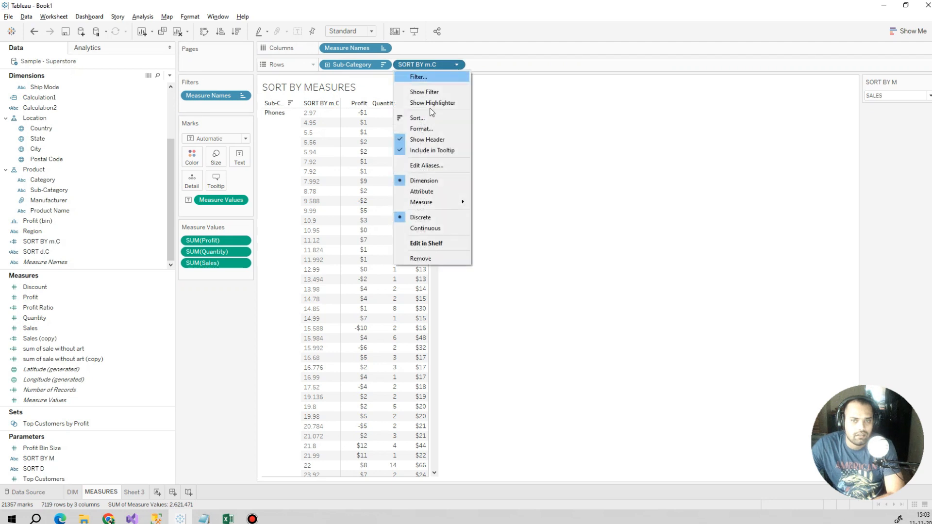
click(422, 118)
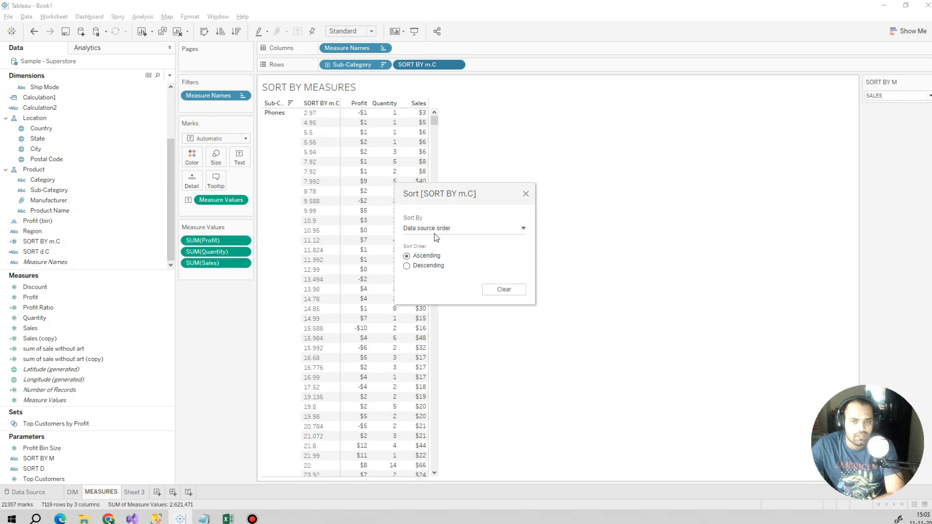
click(422, 237)
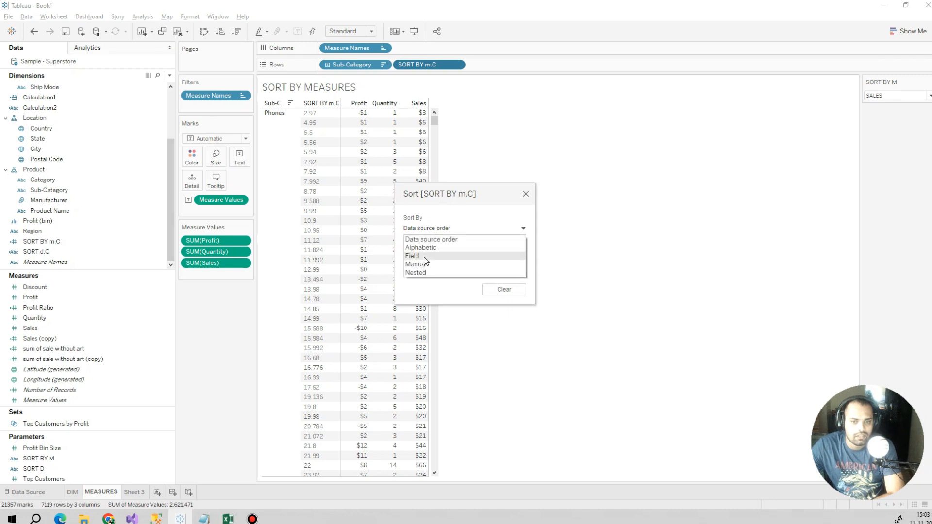
click(425, 258)
click(436, 295)
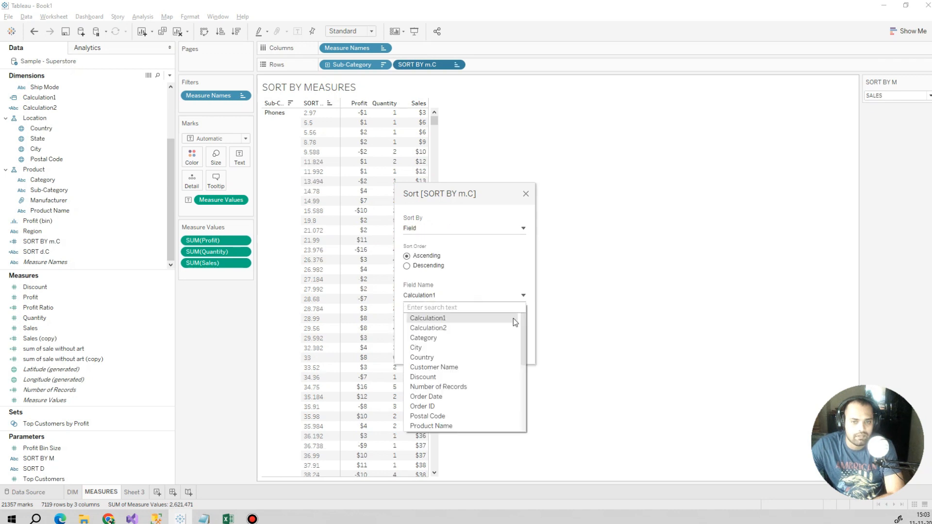
drag(525, 323, 530, 405)
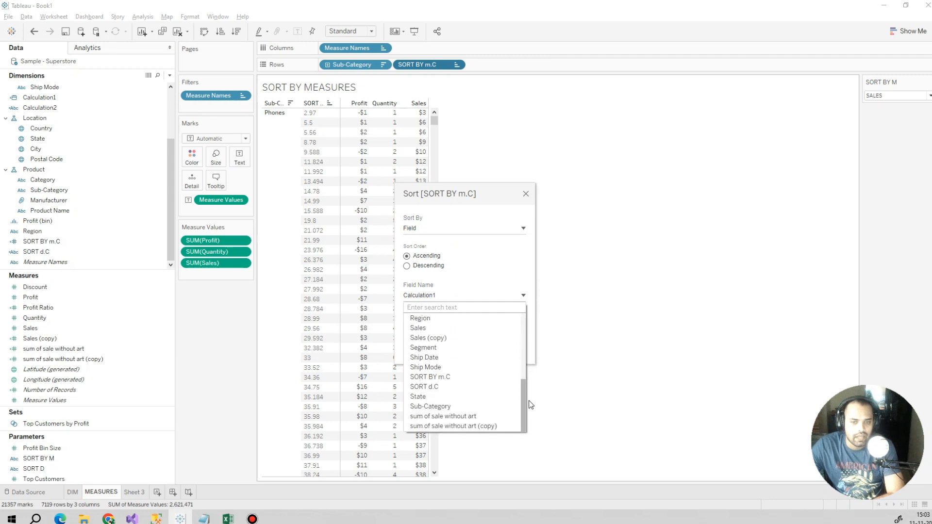
click(431, 377)
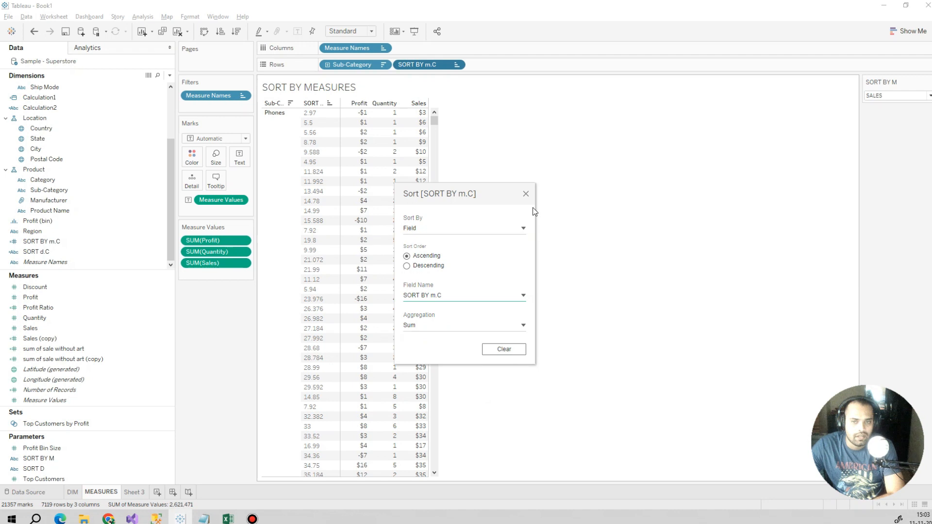
click(526, 194)
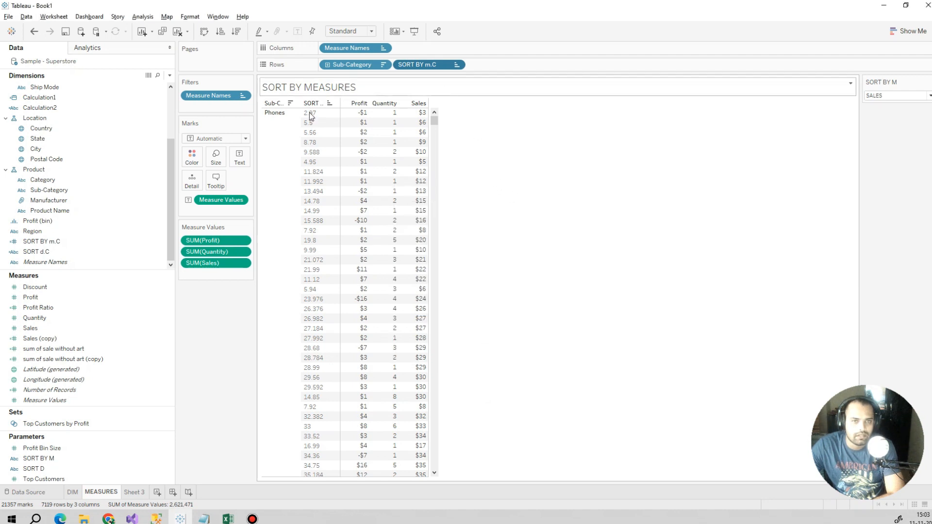
Step: Hide the header of SORT BY m.C in the table and remove that field from Rows
click(457, 65)
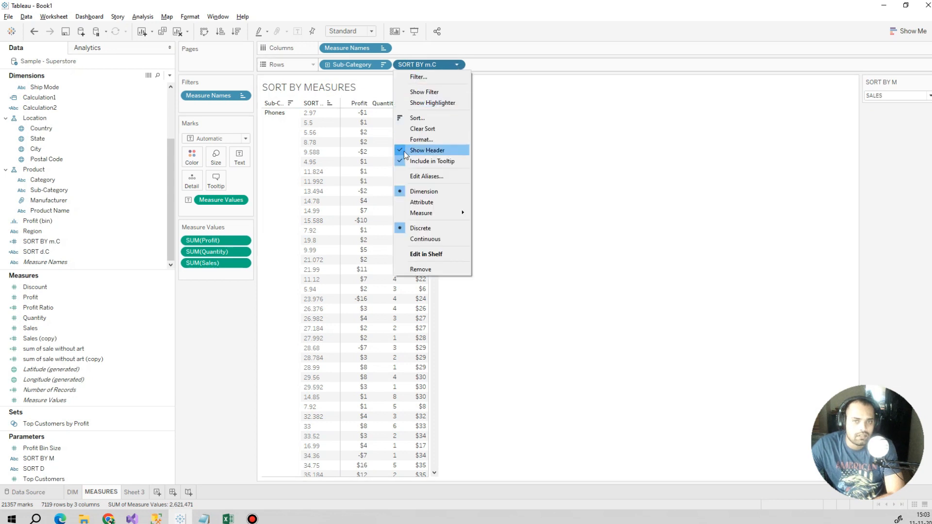
click(422, 150)
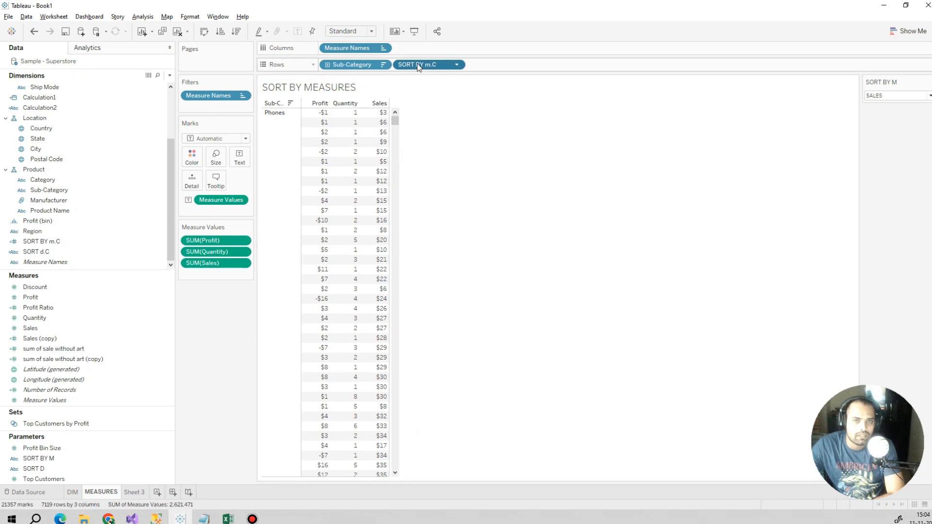
drag(417, 63, 191, 291)
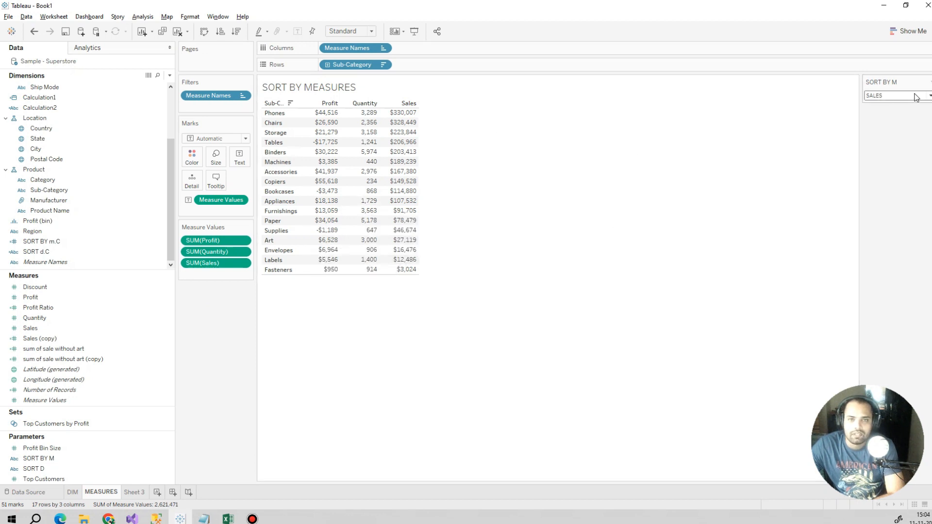
Step: Switch SORT BY M through SALES, PROFIT and QTY to check how the sub-categories are ordered
click(930, 95)
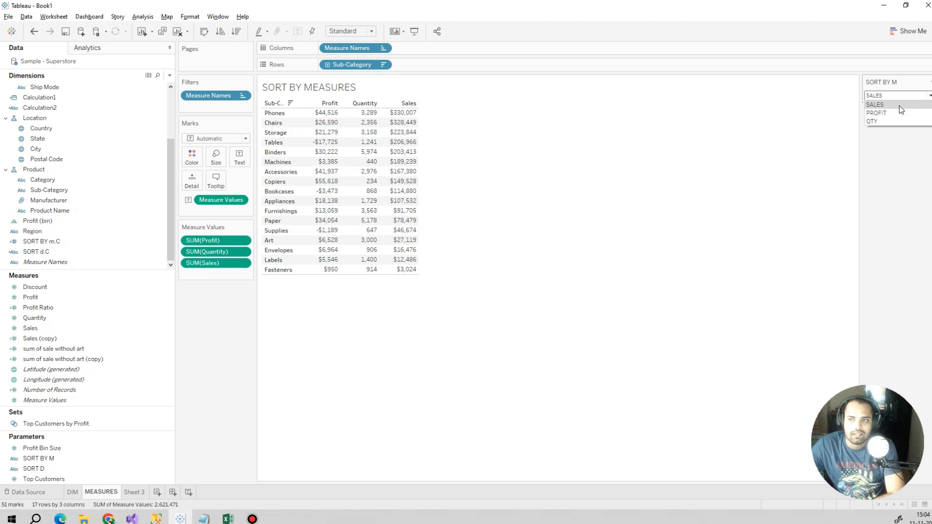
click(877, 106)
mouse_move(404, 117)
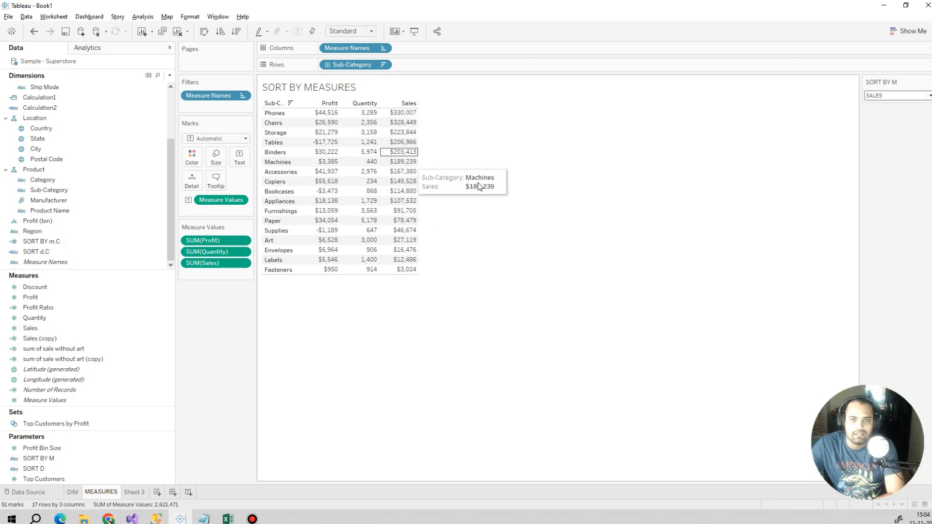
click(882, 96)
click(885, 112)
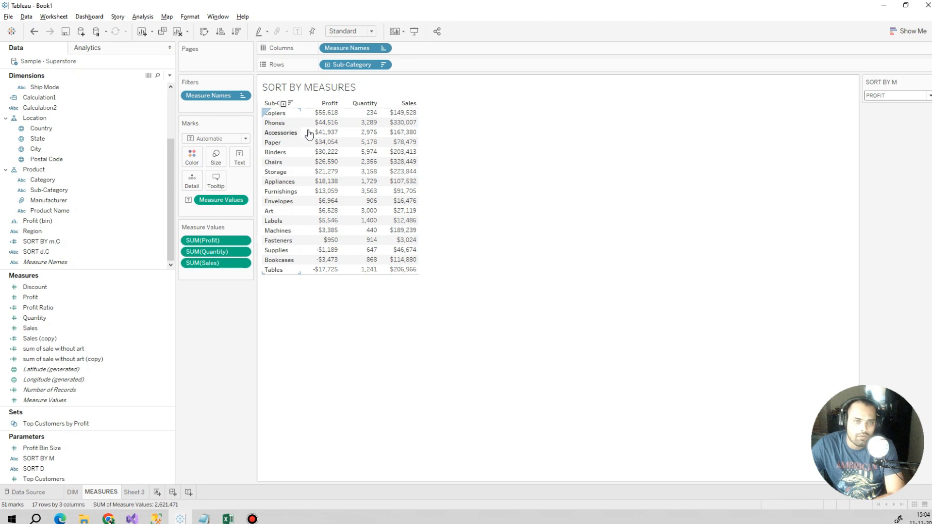
mouse_move(326, 116)
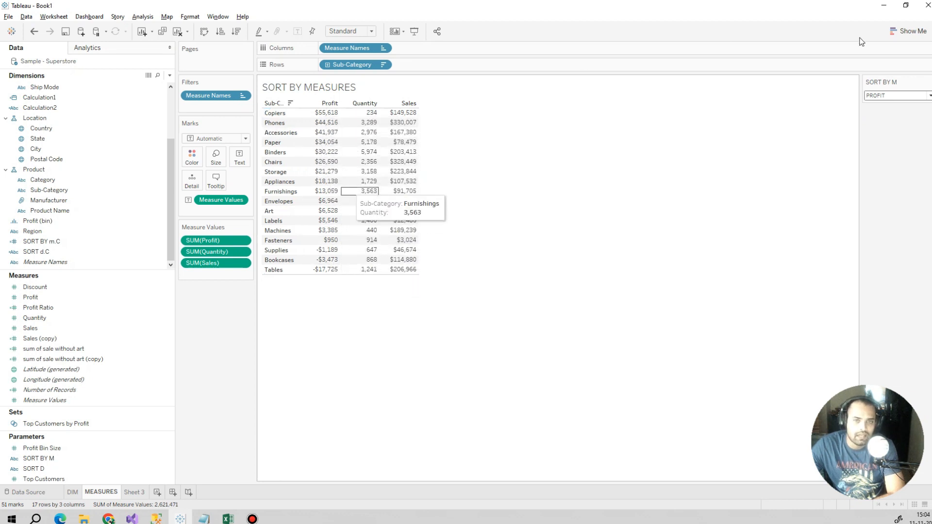
click(884, 97)
click(884, 120)
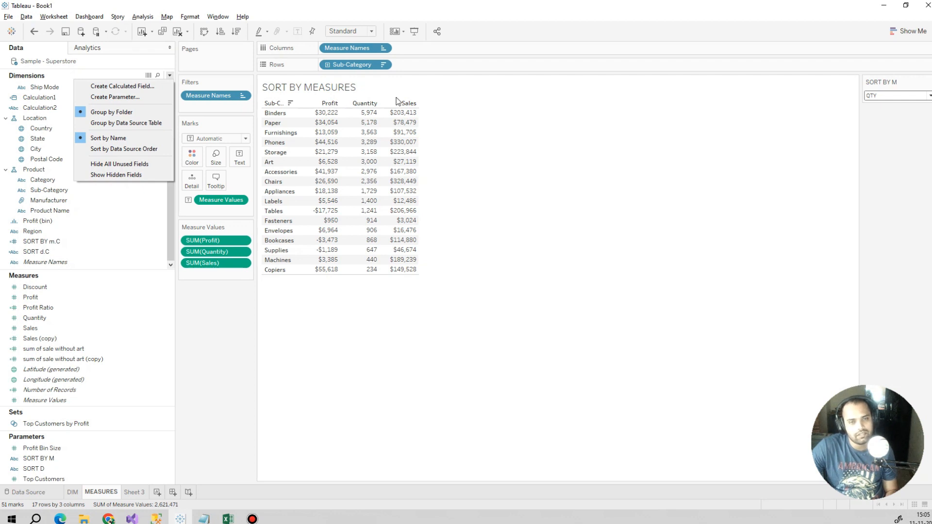
Step: Create a calculated field named RRANK MEASURES with the formula RANK(SUM([SORT BY m.C]))
click(152, 86)
text(RRANK MEASURES)
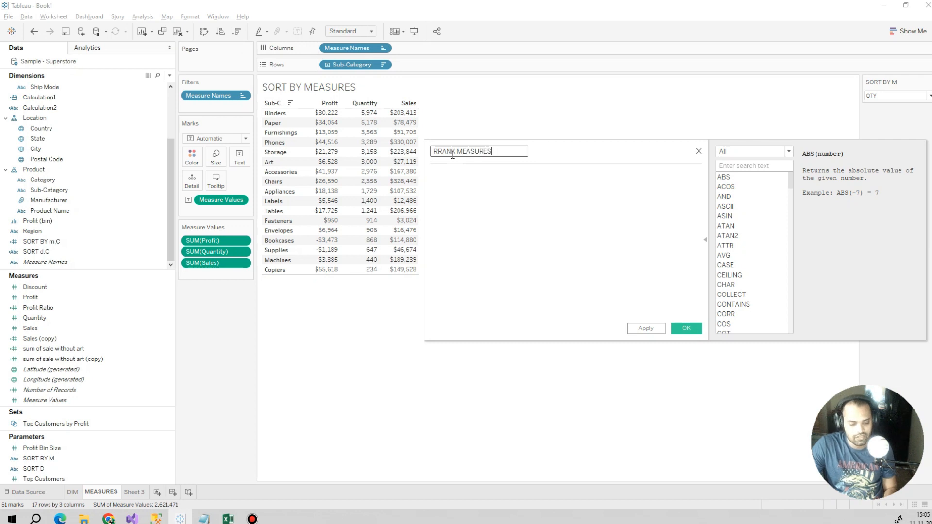
click(470, 177)
text(RANK()
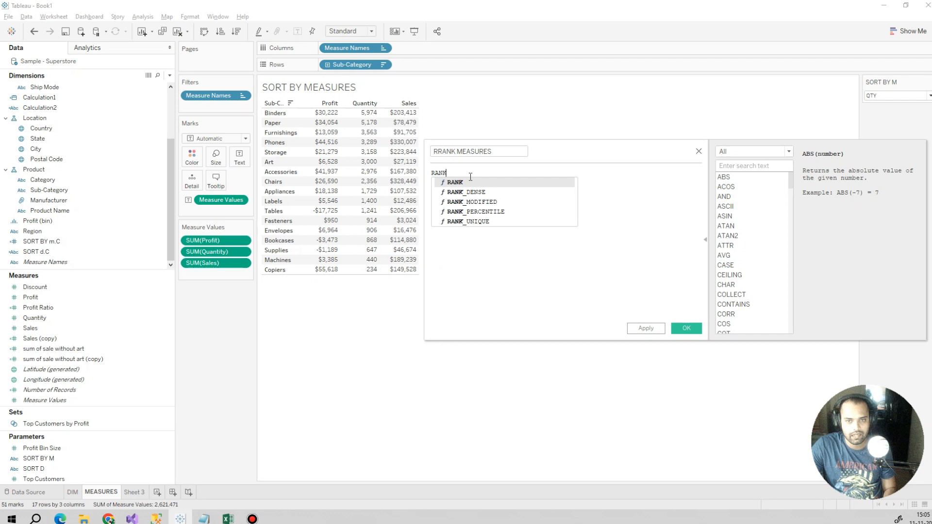
key(Return)
text(SUM)
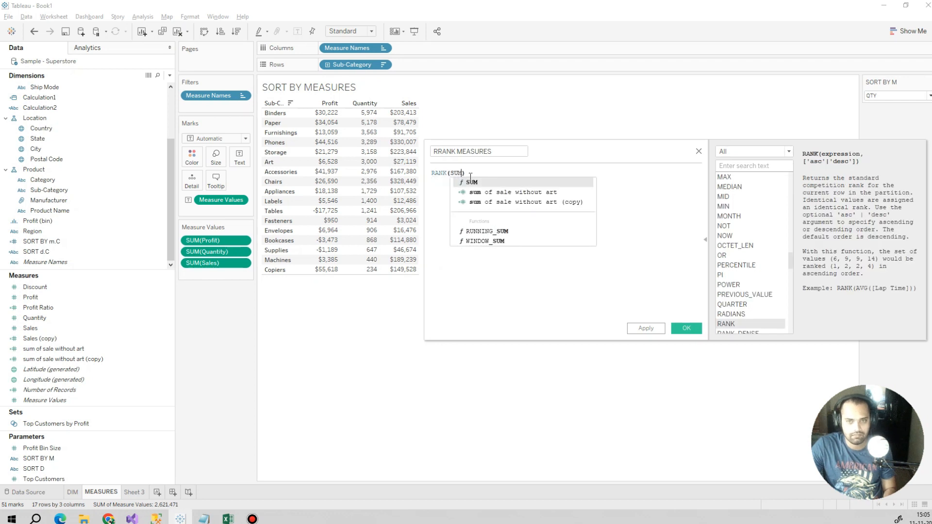
key(Return)
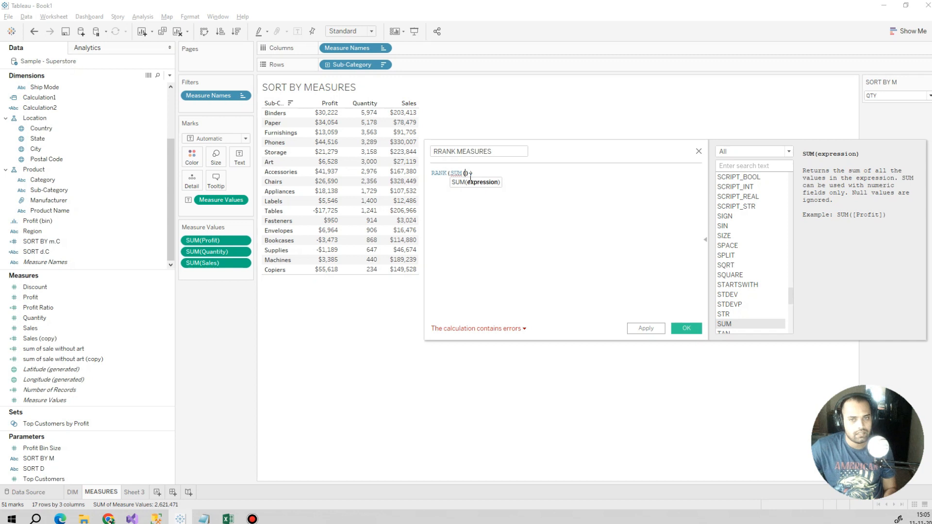
drag(47, 326, 175, 267)
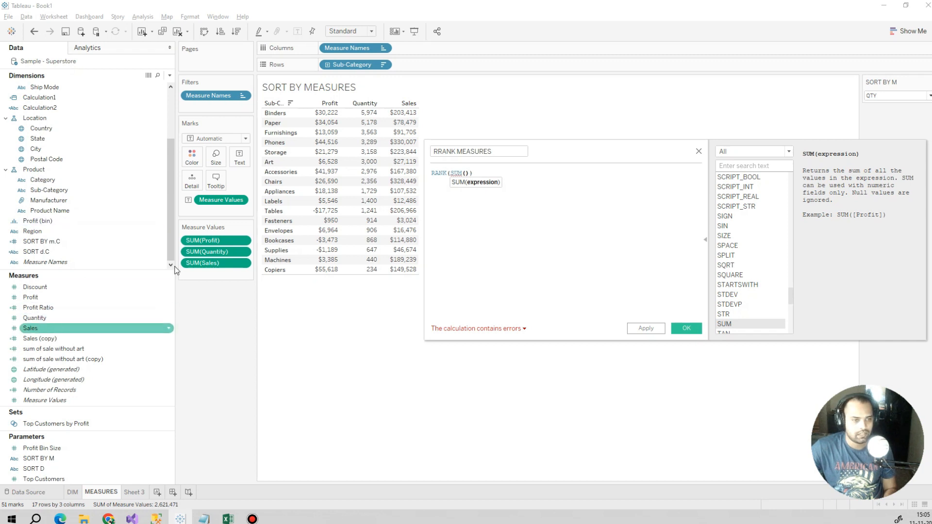
drag(45, 239, 458, 190)
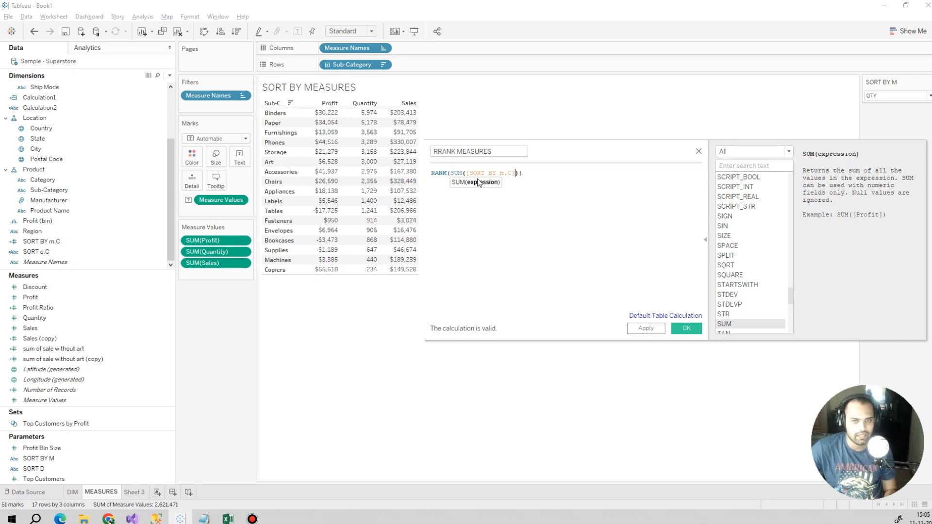
click(682, 328)
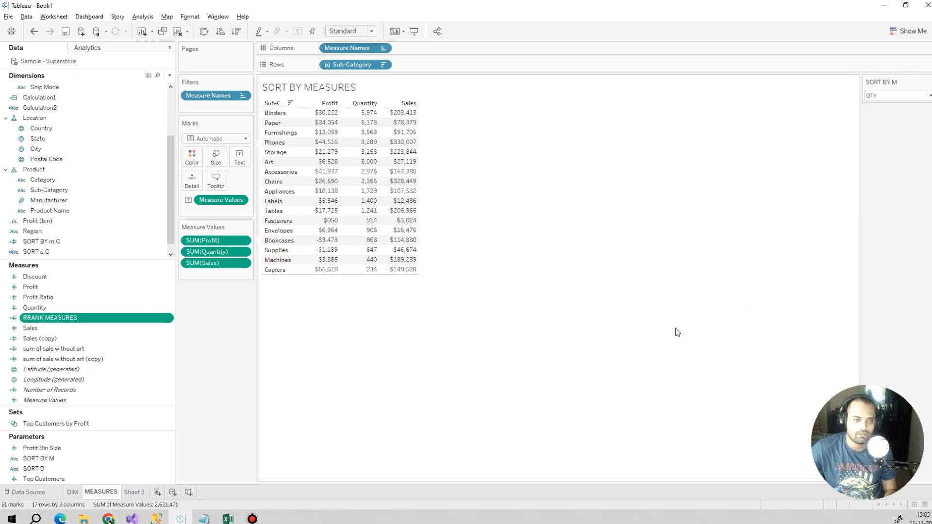
Step: Add RRANK MEASURES to Rows after Sub-Category and convert the view back to a text table
drag(63, 316, 393, 66)
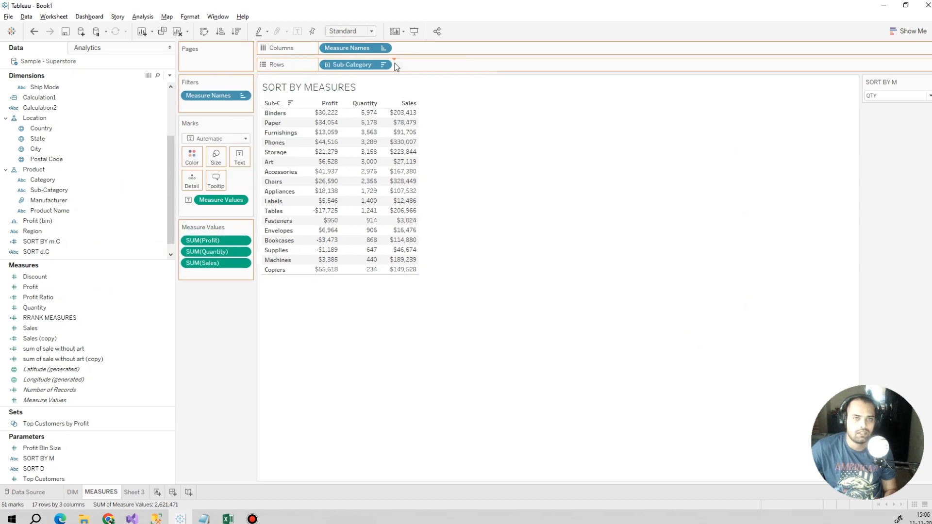
click(908, 31)
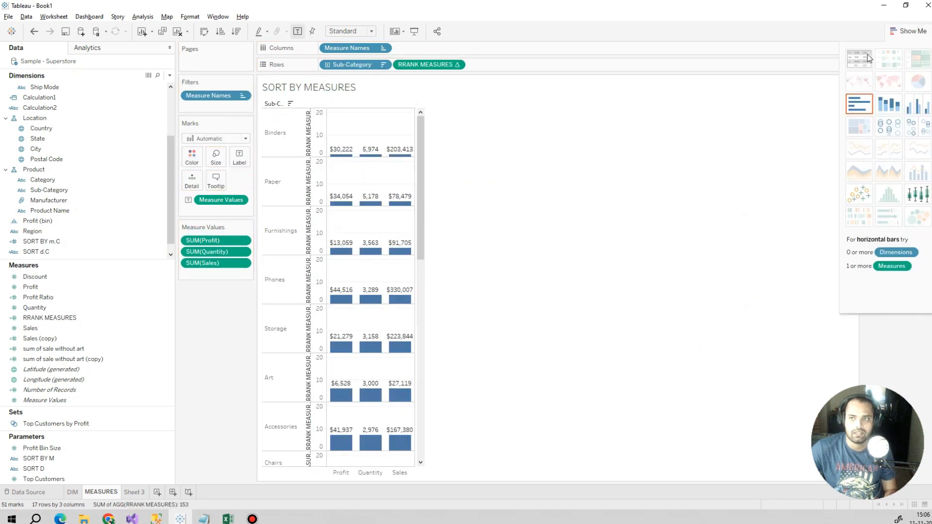
click(860, 58)
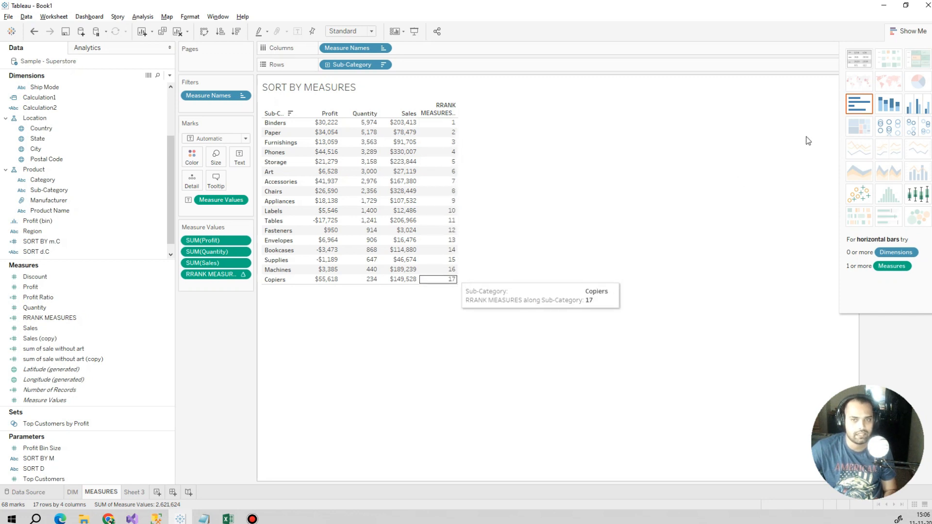
click(908, 31)
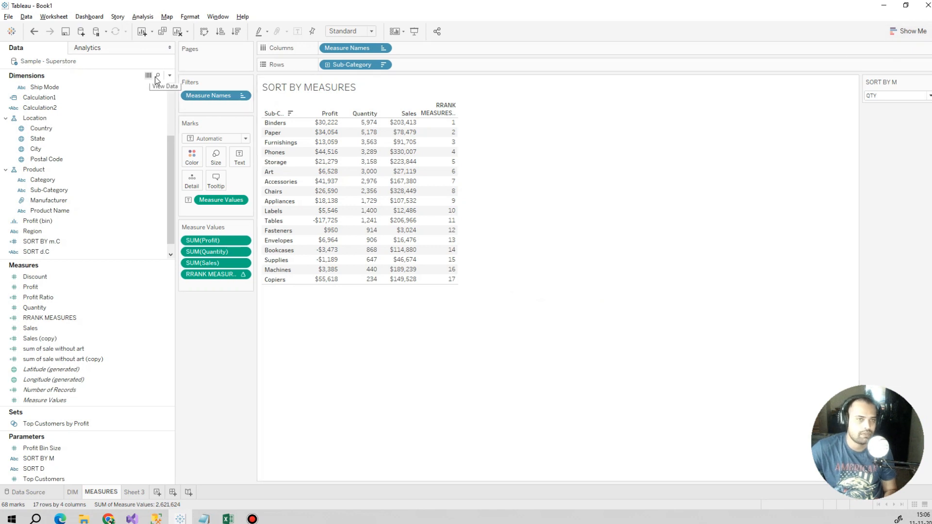
click(170, 75)
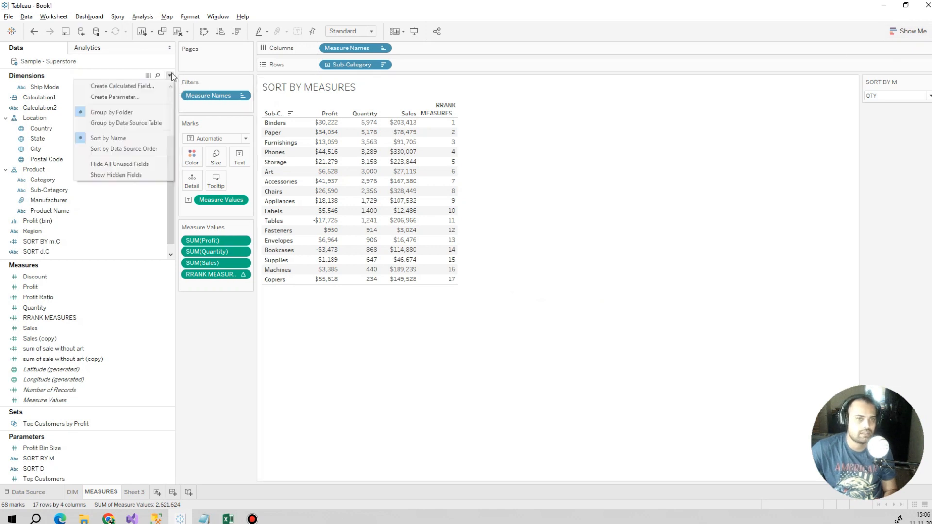
click(139, 85)
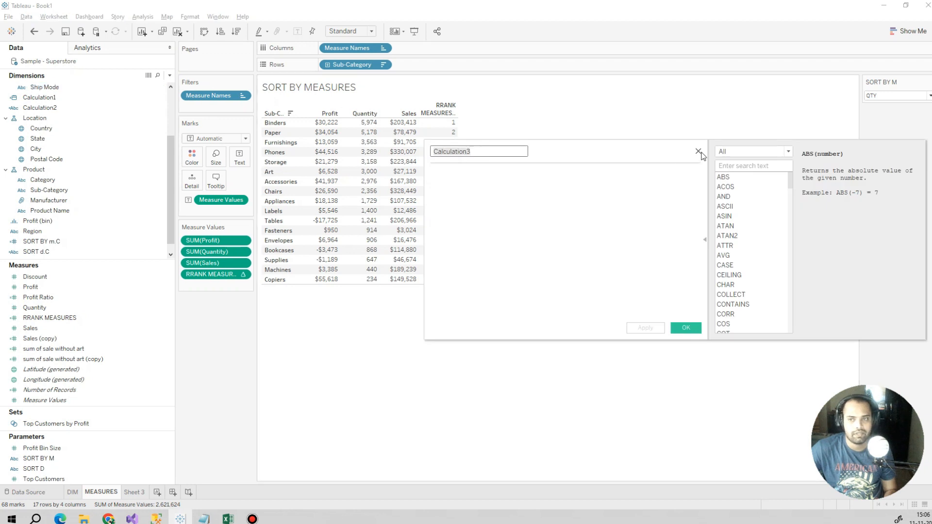
click(698, 151)
Step: Start a new parameter named SORT ORDER with the Integer data type
click(170, 75)
click(142, 101)
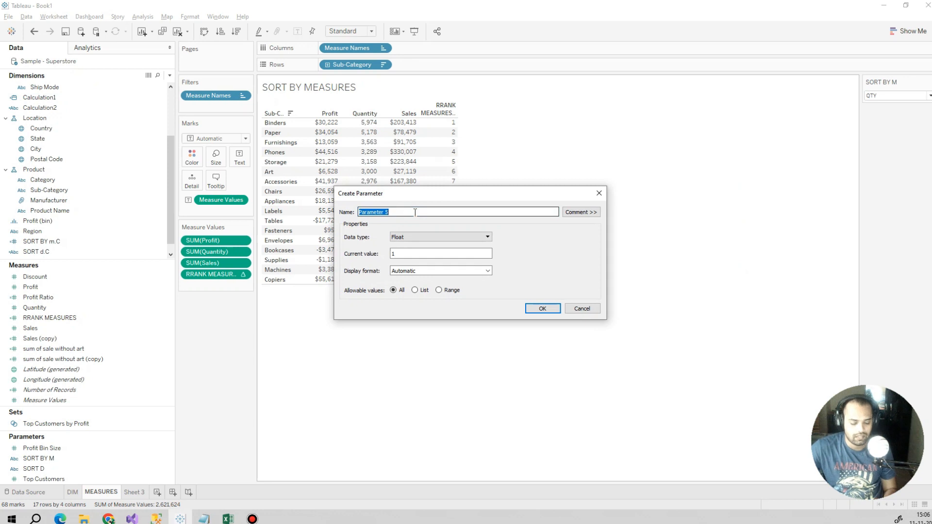
text(SORT ORDER)
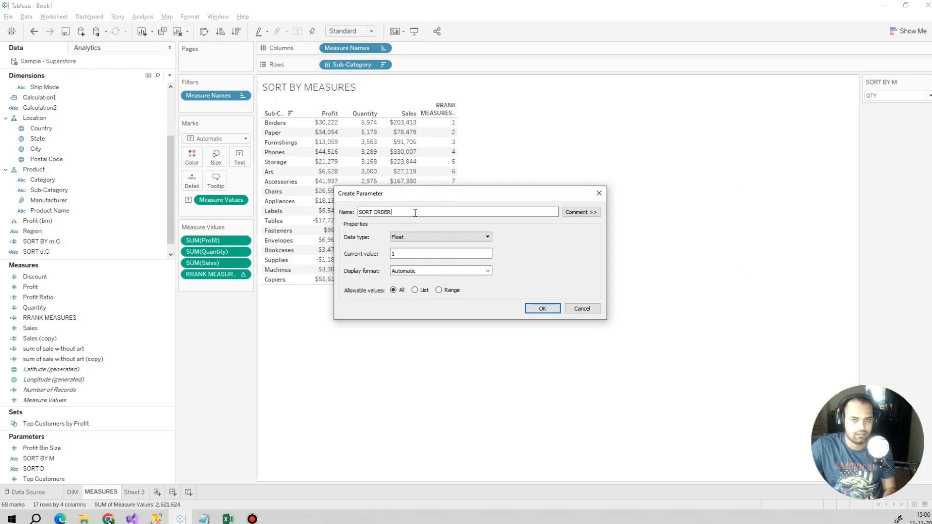
click(401, 238)
click(401, 252)
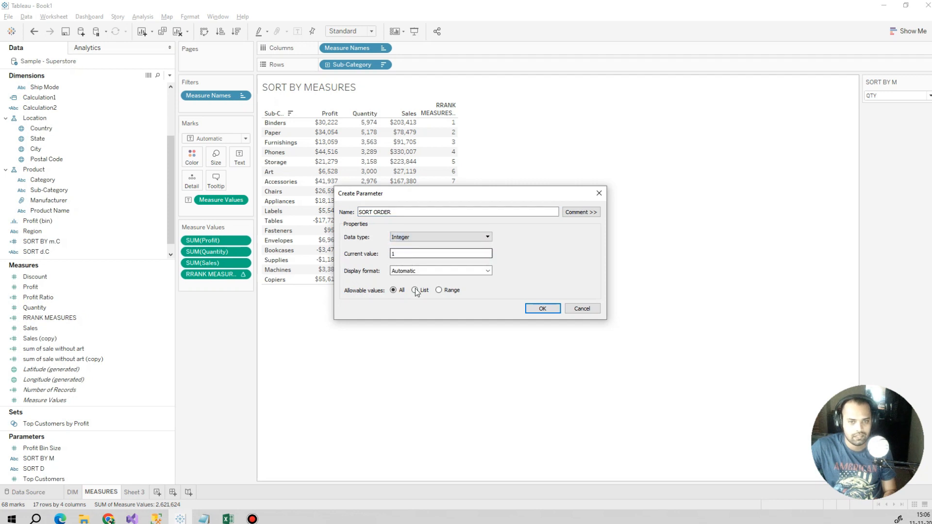
Step: Restrict the parameter to a list of values and add the value -1 displayed as asc
click(415, 290)
click(382, 331)
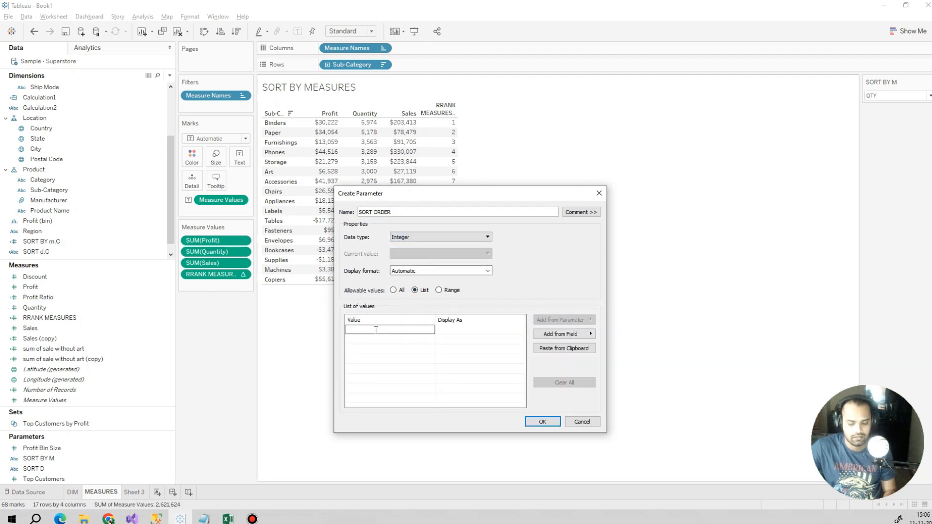
text(-1)
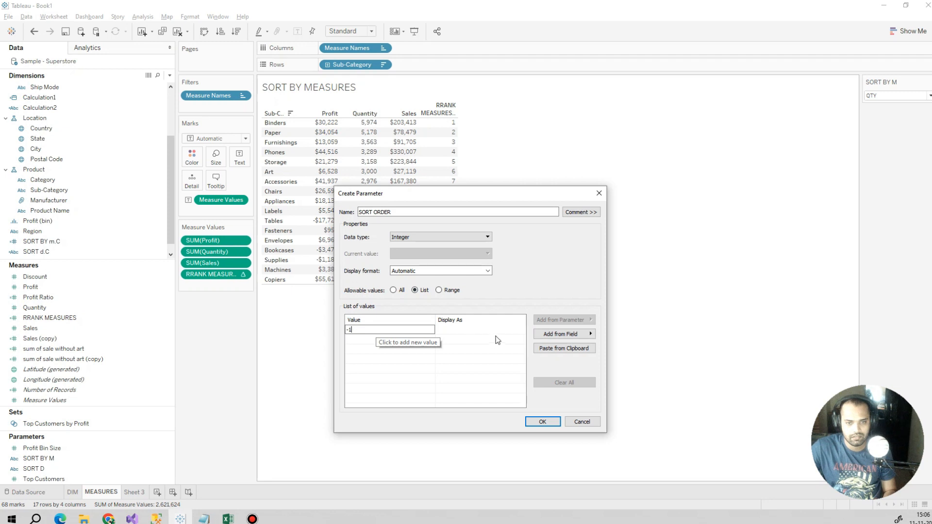
key(Return)
click(465, 330)
click(464, 330)
text(asc)
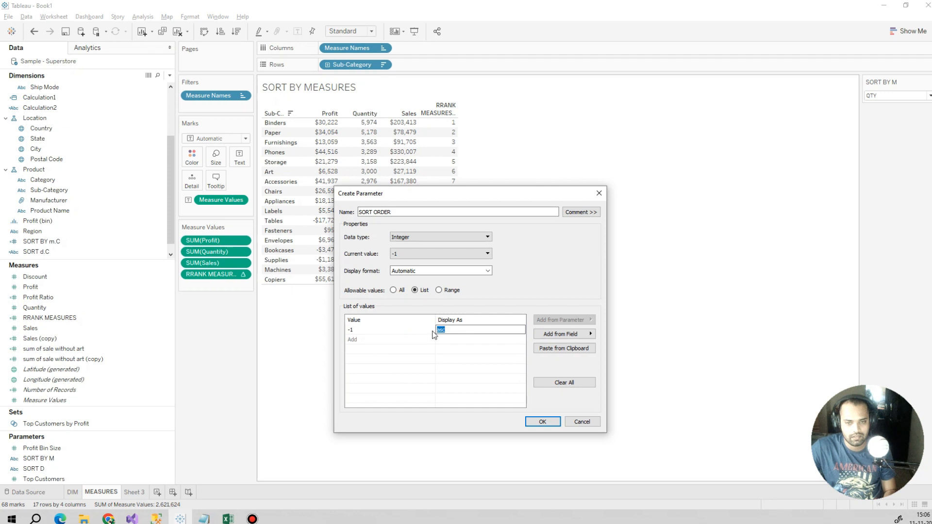
Step: Add the list value 1 displayed as dsc and create the SORT ORDER parameter
click(375, 340)
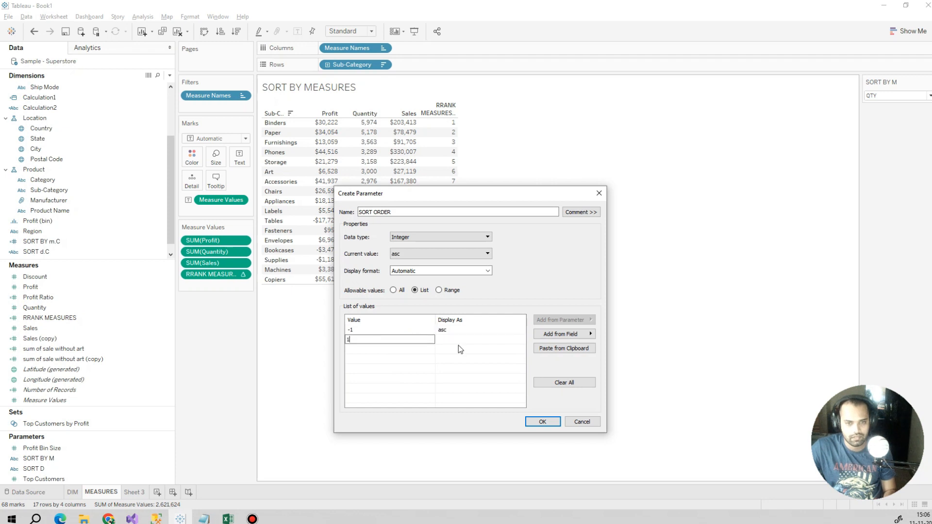
text(1)
key(Tab)
text(d)
key(BackSpace)
key(BackSpace)
key(BackSpace)
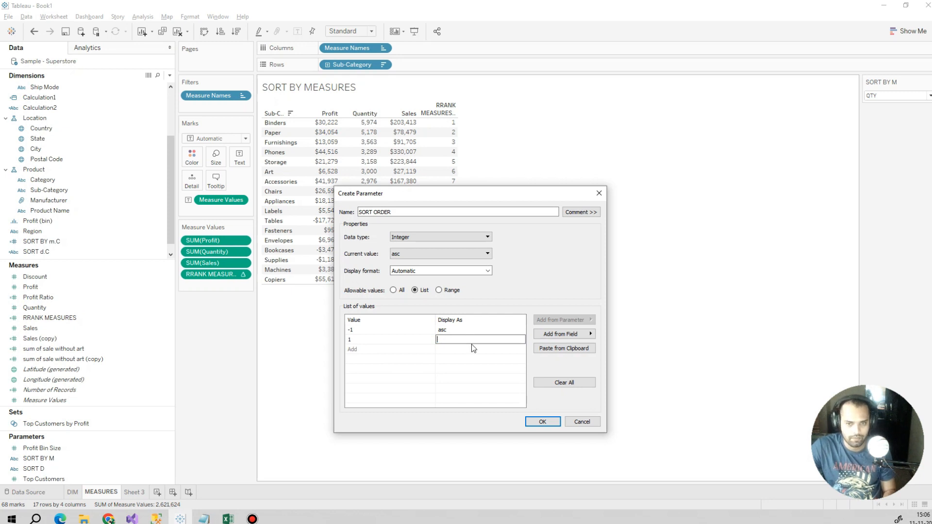
text(dsc)
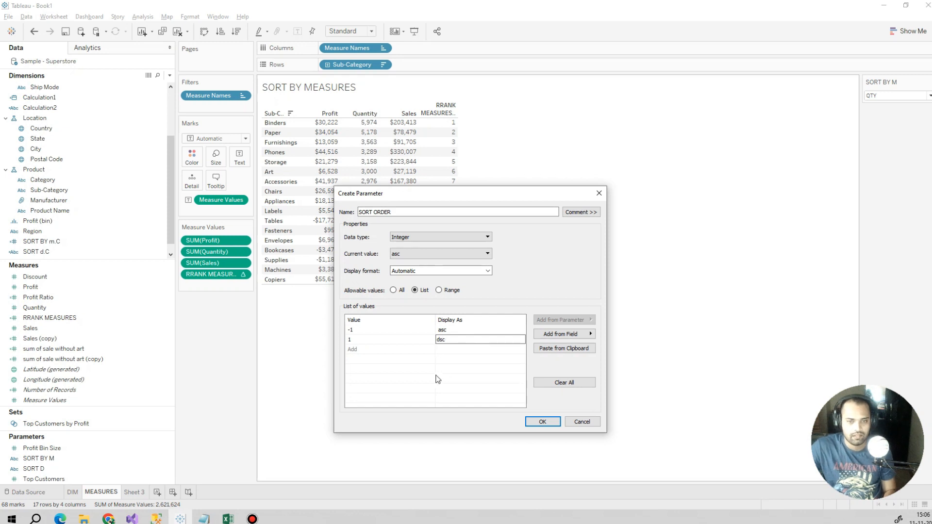
click(544, 422)
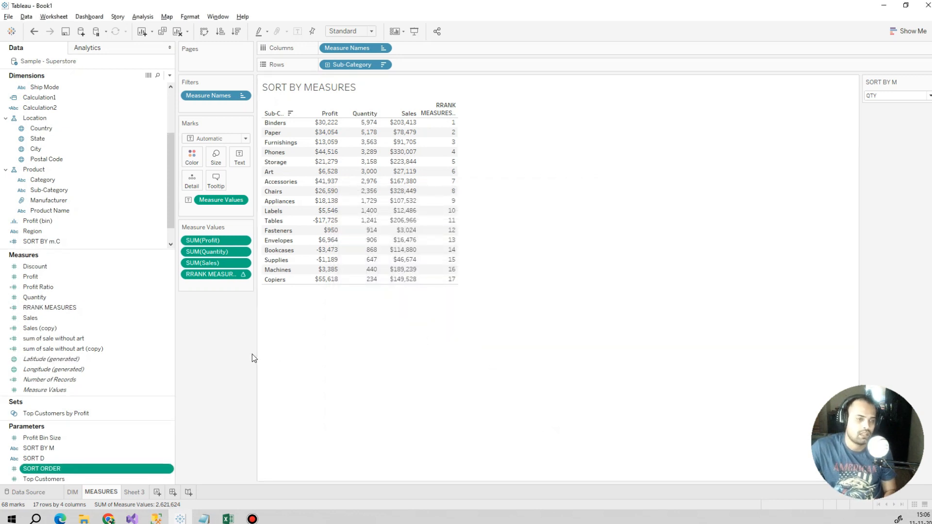
Step: Create a calculated field named SORT ORDER that multiplies RRANK MEASURES by the SORT ORDER parameter: [RRANK MEASURES]*[SORT ORDER]
click(170, 75)
click(150, 86)
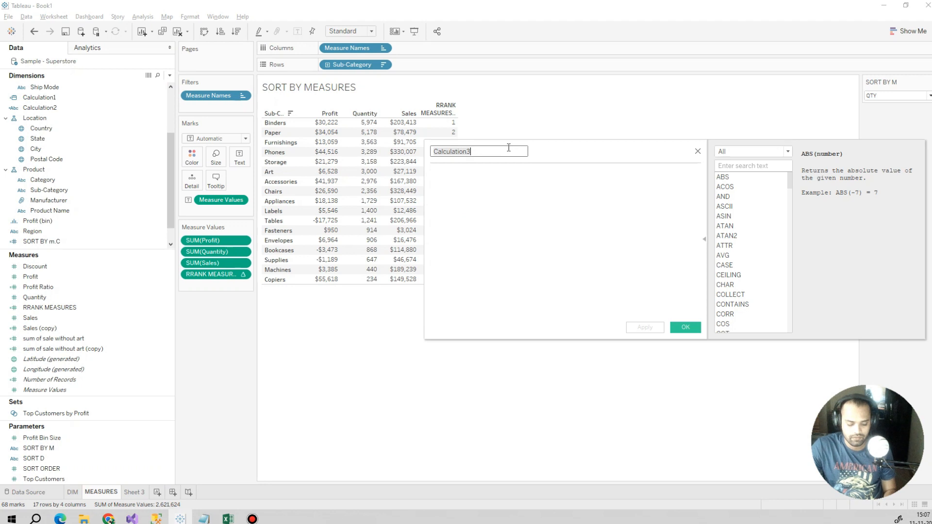
text(SOR)
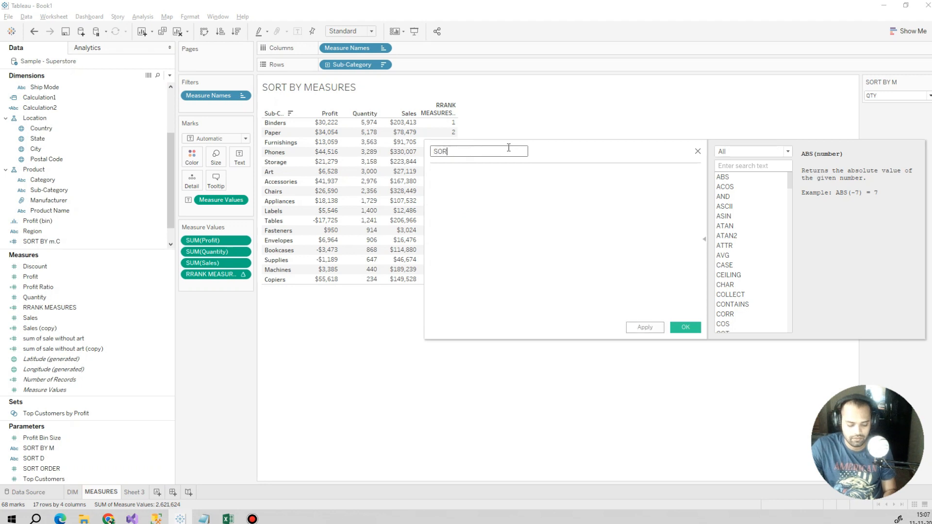
text(T ORDER)
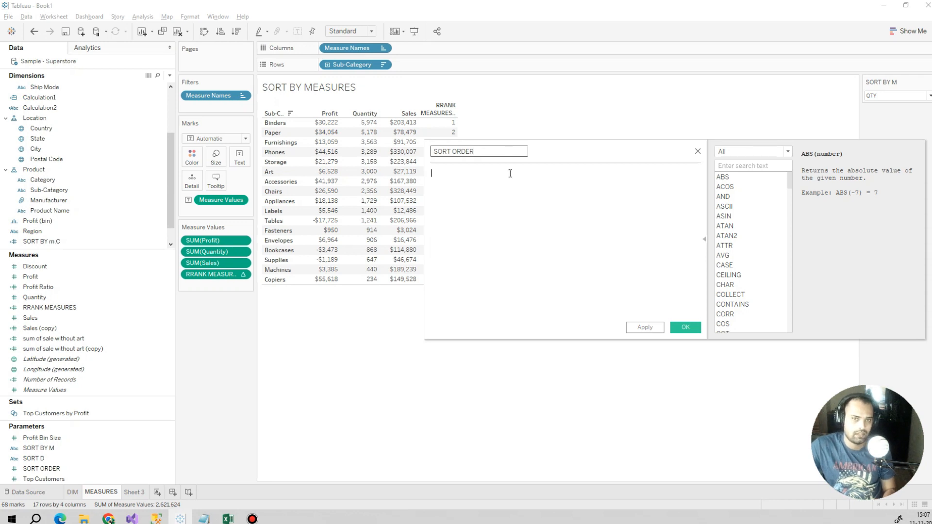
drag(49, 308, 486, 217)
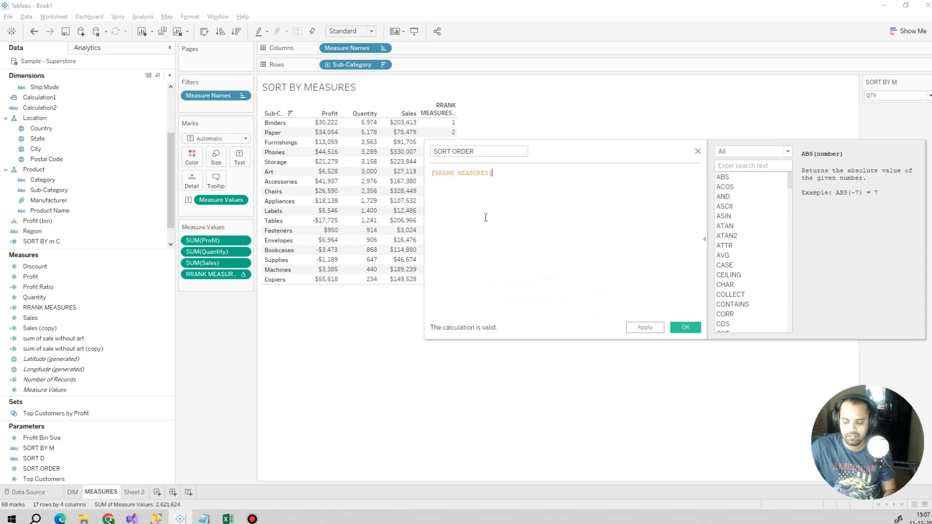
text(*)
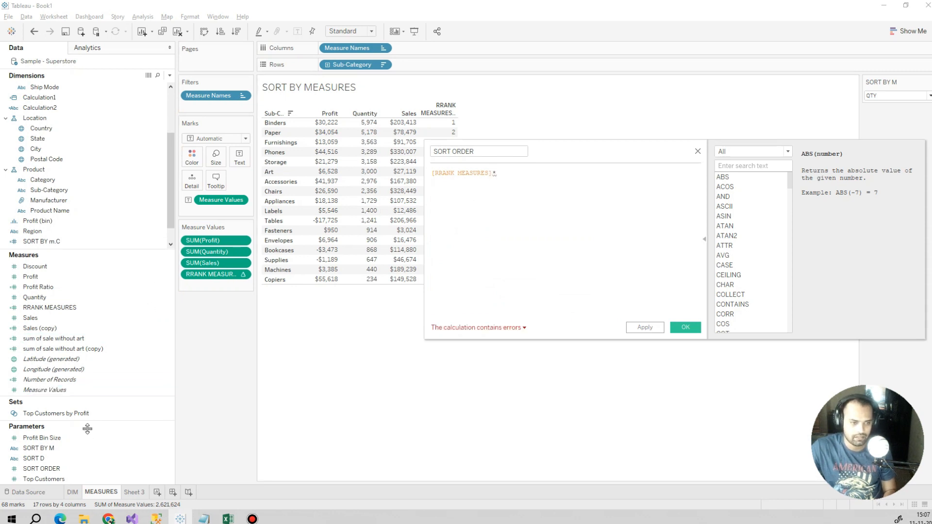
drag(41, 468, 571, 201)
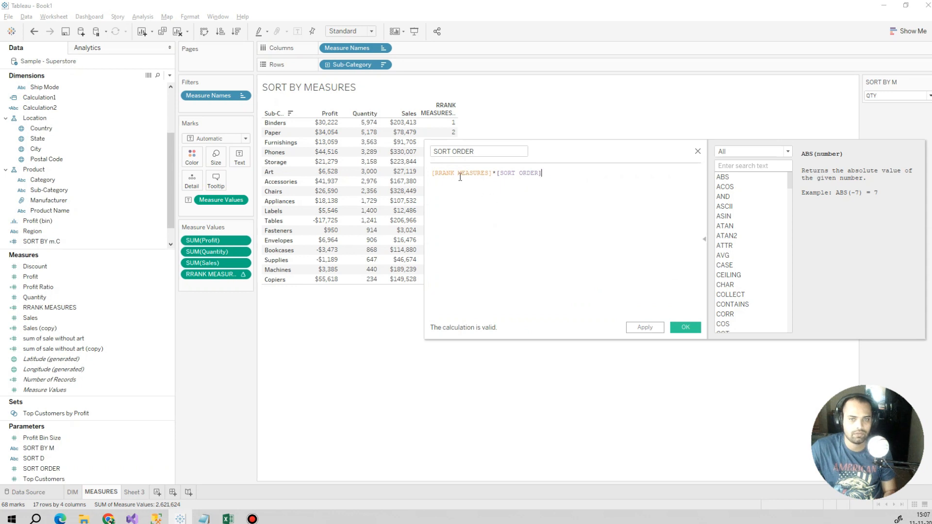
click(645, 328)
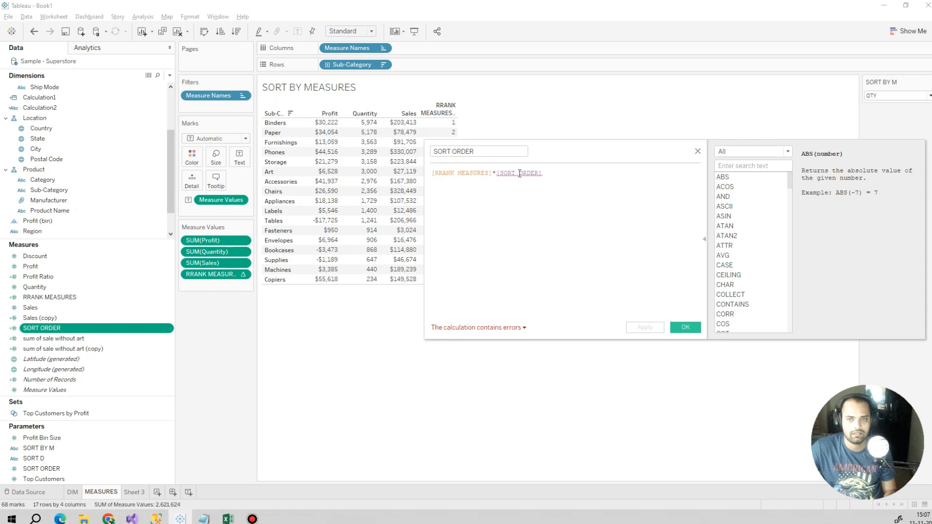
mouse_move(520, 174)
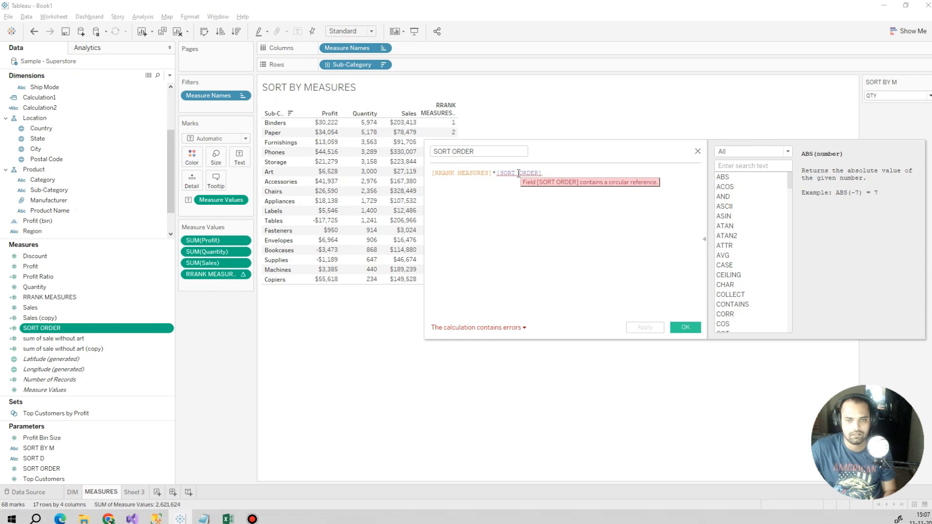
click(514, 328)
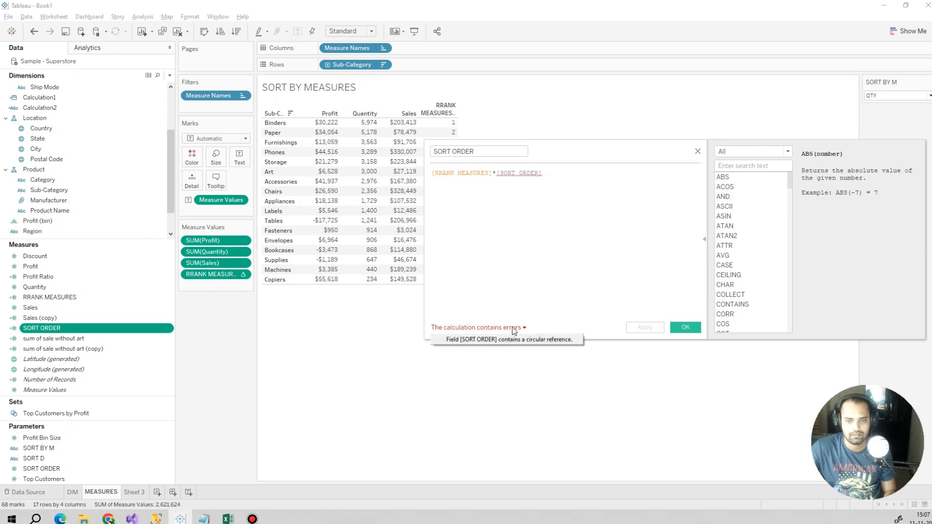
click(691, 327)
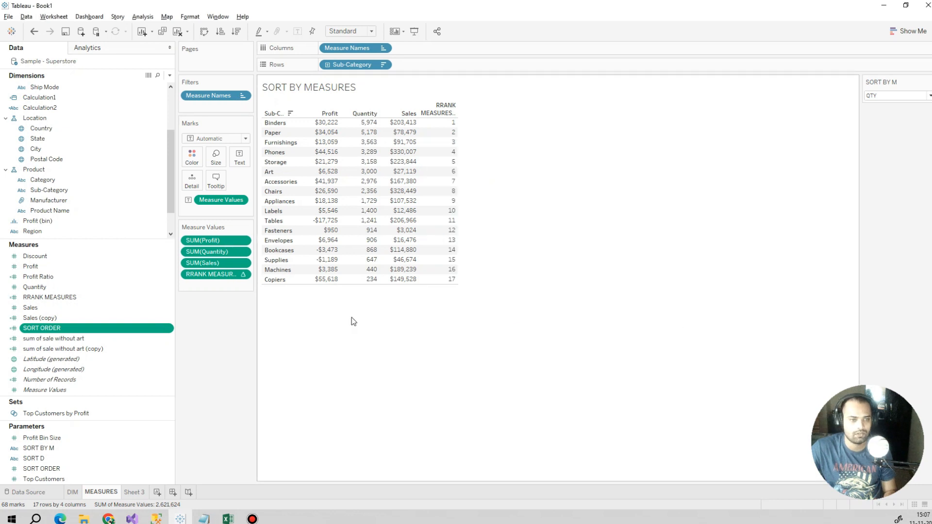
Step: Show the SORT ORDER parameter control and add the SORT ORDER calculated field to the view as a text table column
right_click(89, 465)
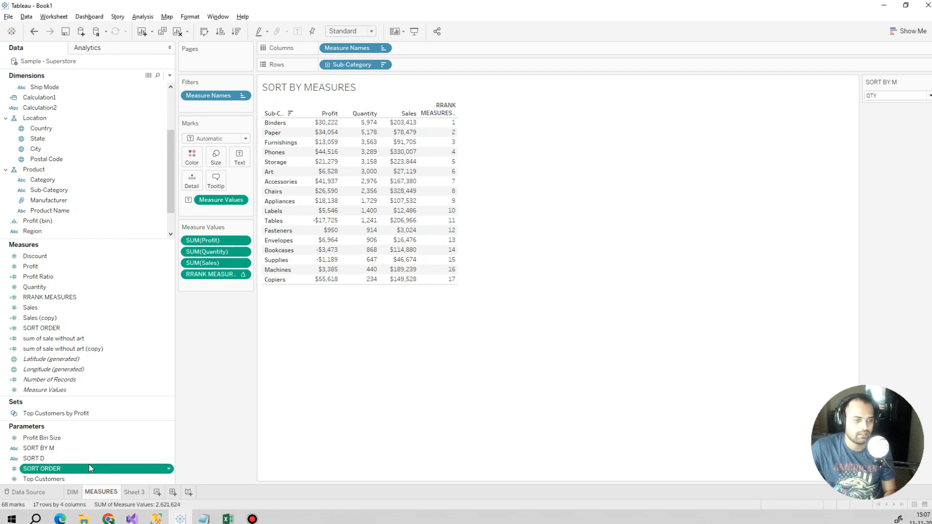
click(138, 302)
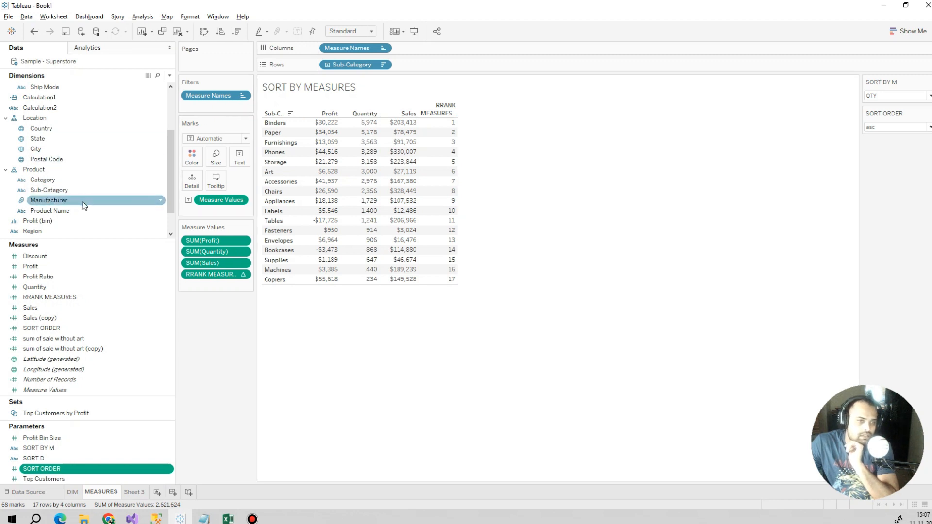
drag(57, 332, 480, 66)
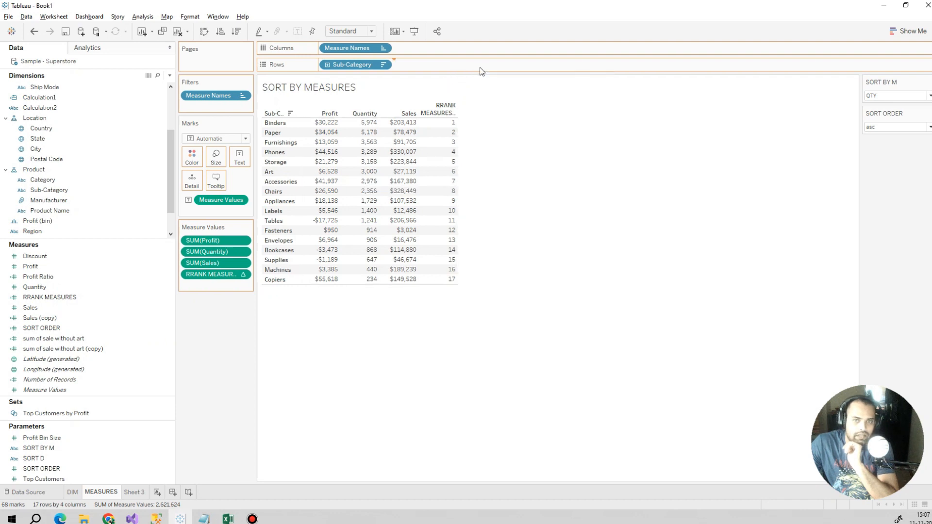
click(908, 31)
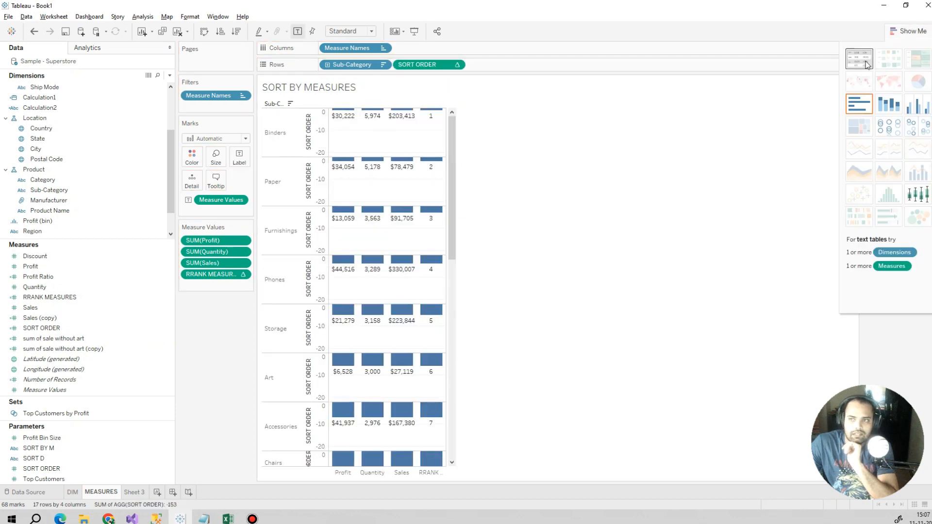
click(867, 61)
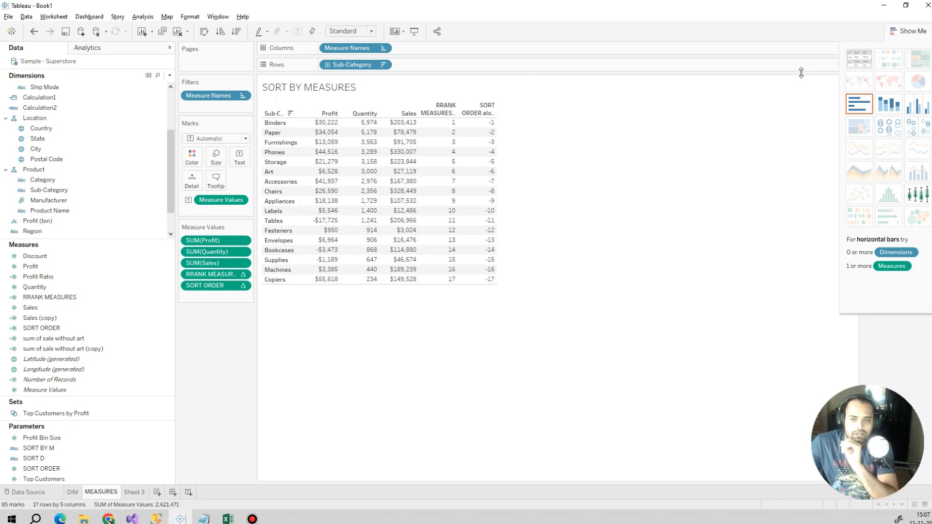
click(908, 31)
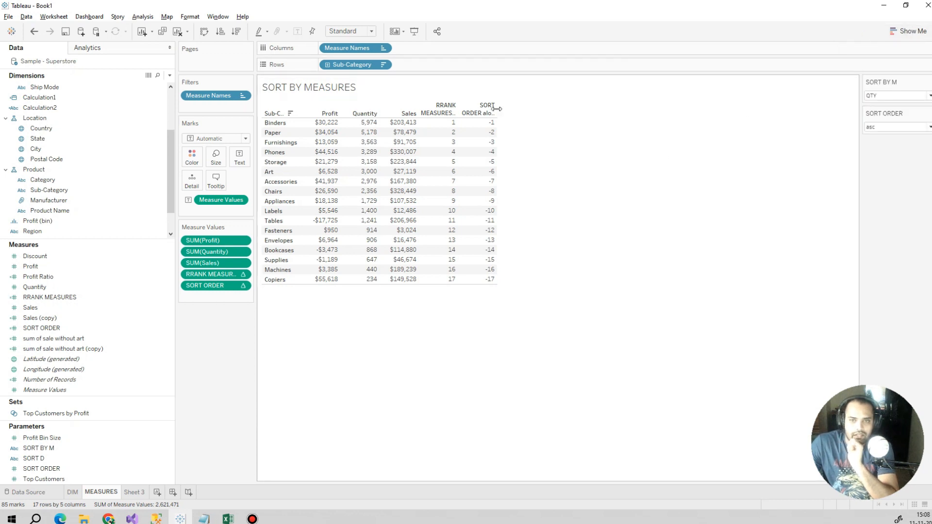
Step: Switch the SORT ORDER parameter between dsc and asc to compare the SORT ORDER column, leaving it on dsc
mouse_move(497, 127)
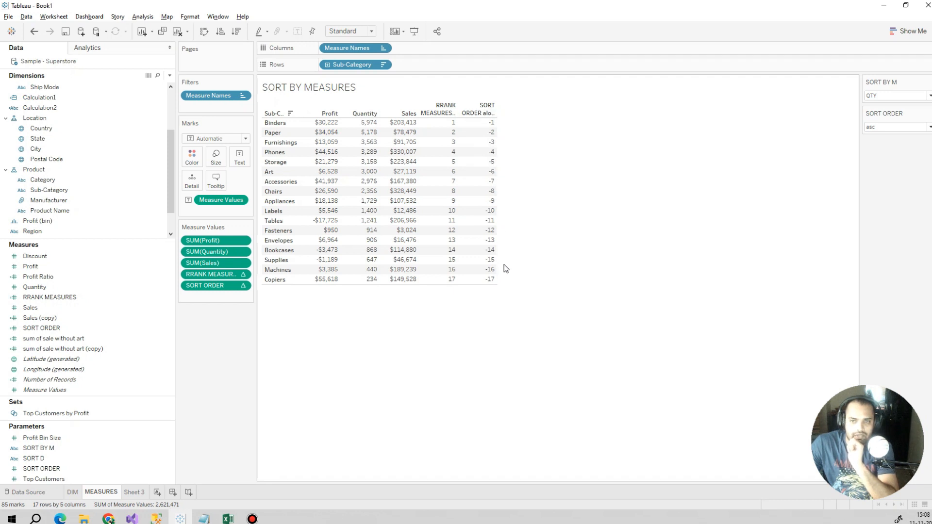
click(880, 124)
click(880, 143)
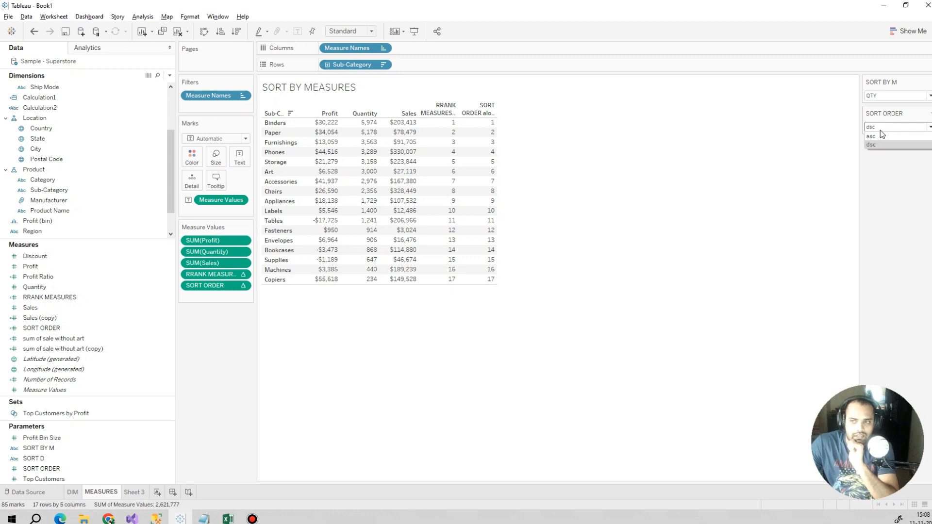
click(880, 129)
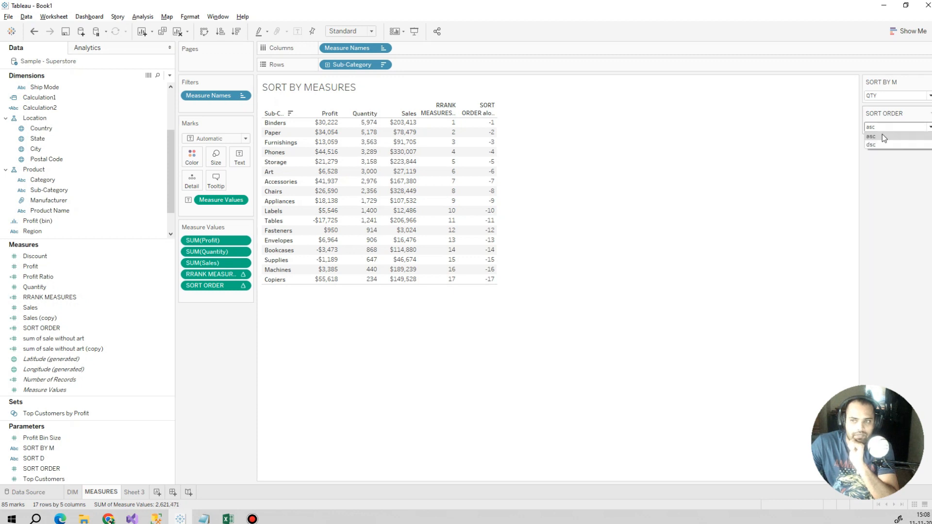
click(882, 143)
key(Up)
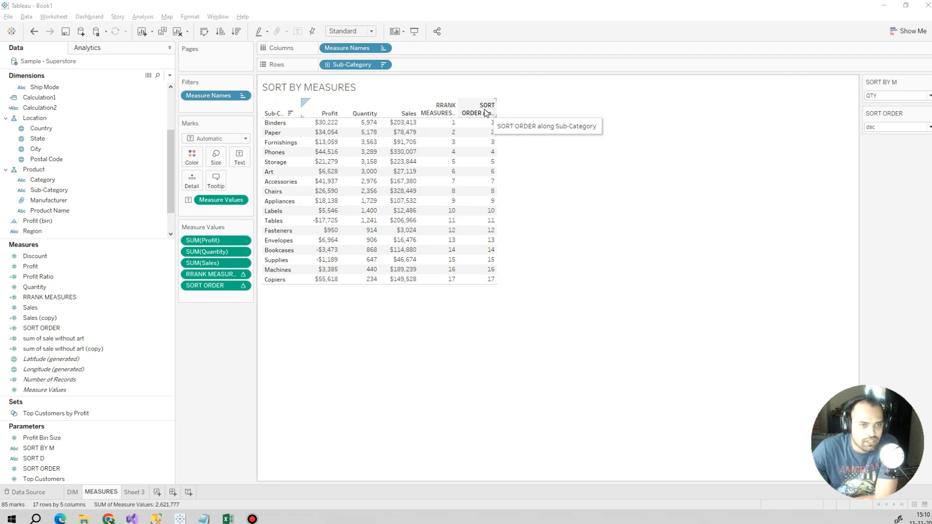
Step: Remove SORT ORDER and RRANK MEASURES from the table's measure values
drag(215, 286, 205, 321)
drag(212, 275, 78, 316)
Step: Convert the SORT ORDER and RRANK MEASURES fields to discrete and add SORT ORDER to Rows after Sub-Category
click(60, 329)
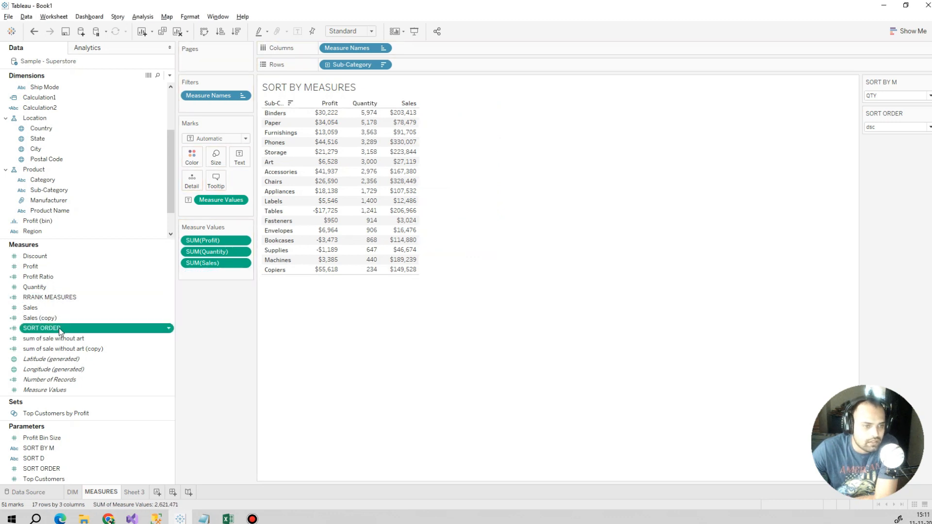
right_click(59, 328)
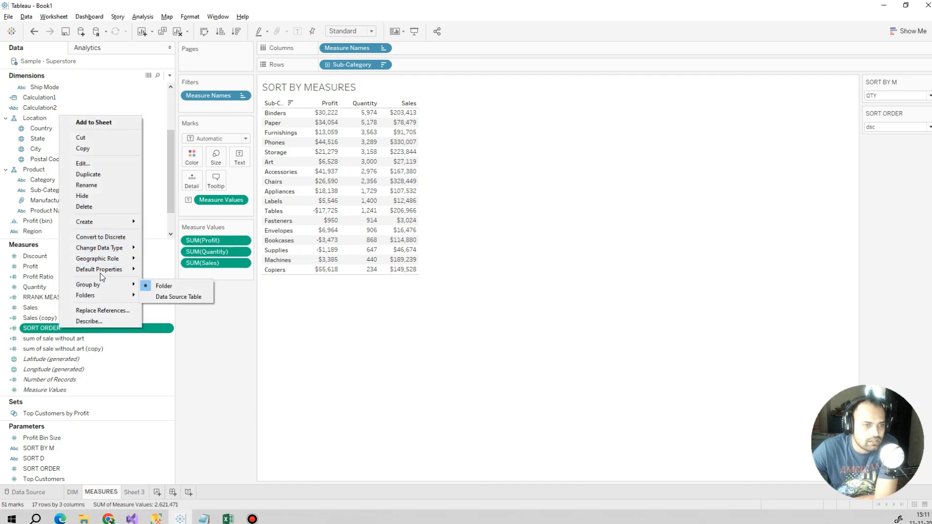
click(115, 243)
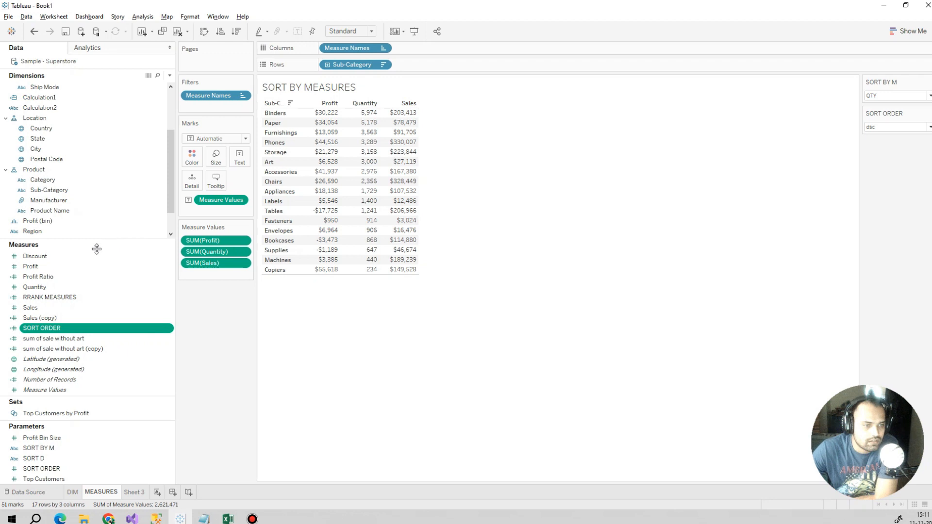
mouse_move(54, 327)
mouse_down()
mouse_move(79, 243)
mouse_move(74, 228)
mouse_move(54, 325)
mouse_up()
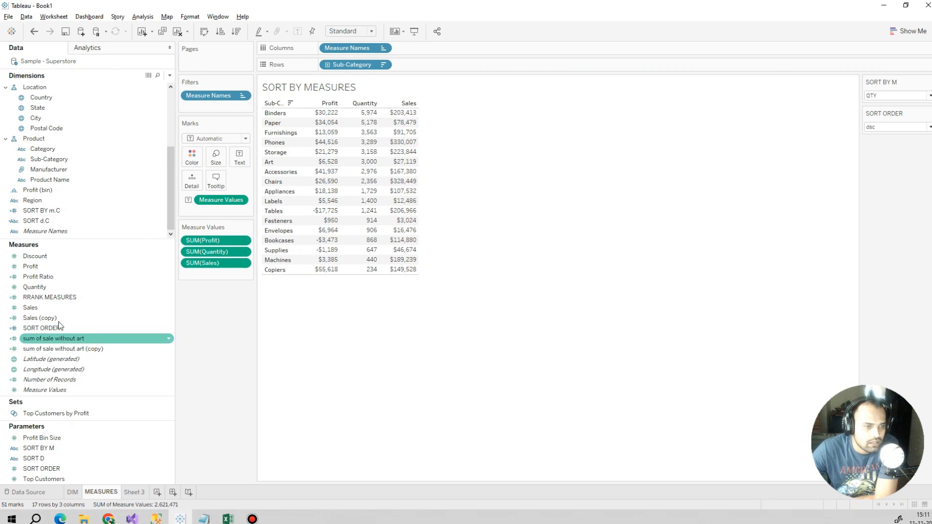
click(62, 298)
right_click(63, 299)
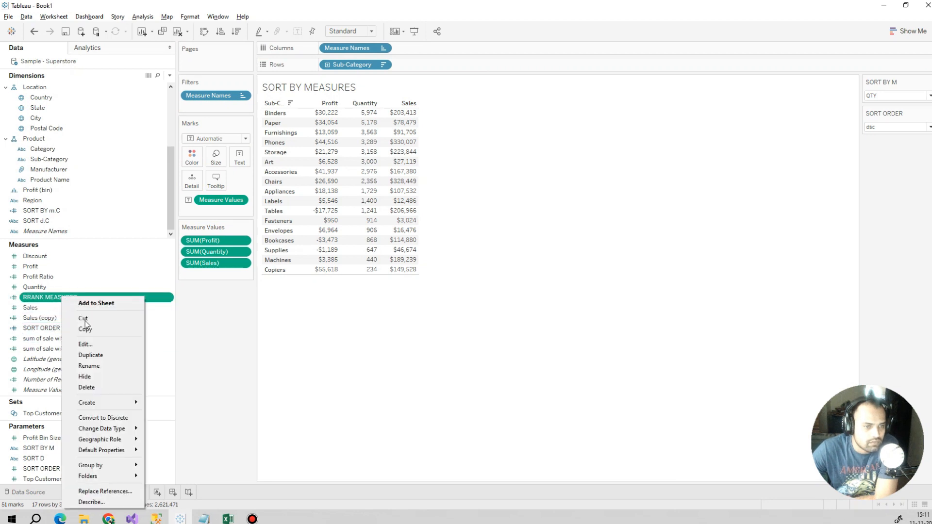
click(102, 417)
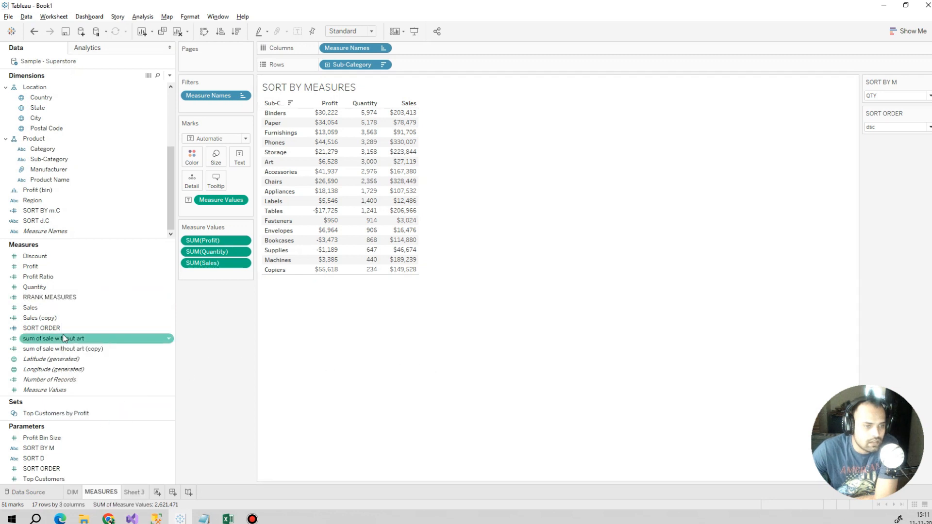
drag(44, 329, 446, 68)
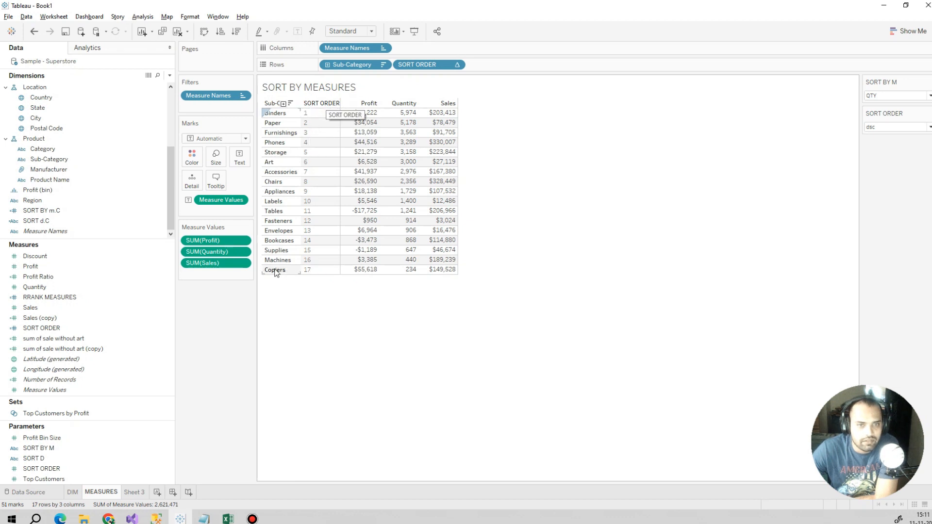
Step: Set the SORT BY M parameter to SALES with the SORT ORDER parameter on dsc
click(930, 95)
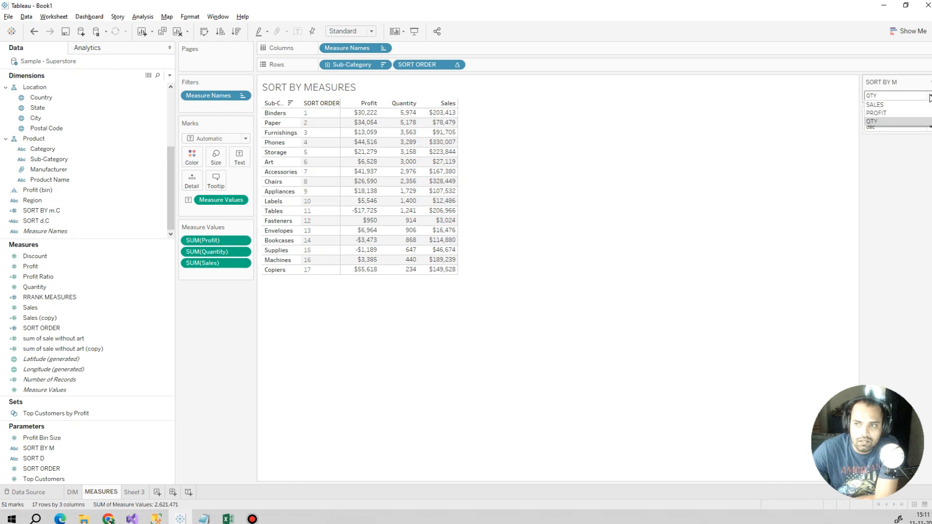
click(918, 106)
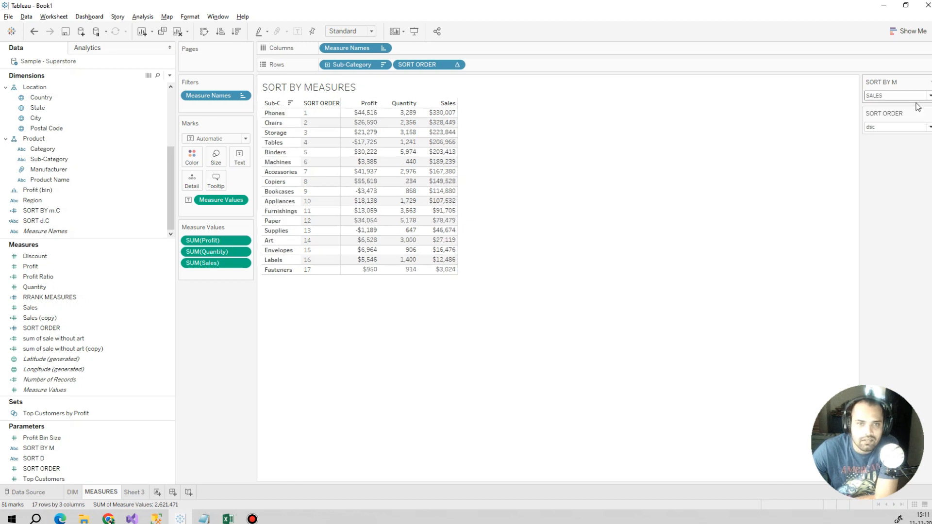
click(915, 129)
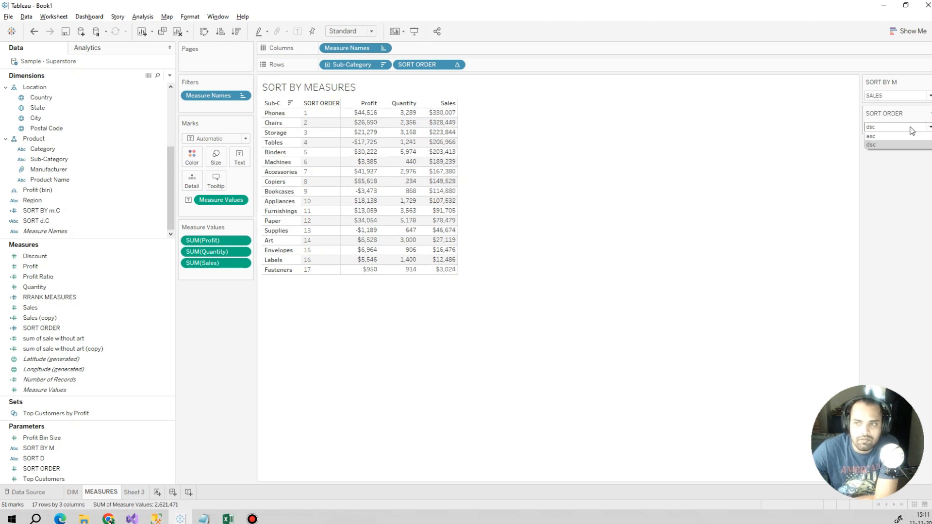
click(909, 144)
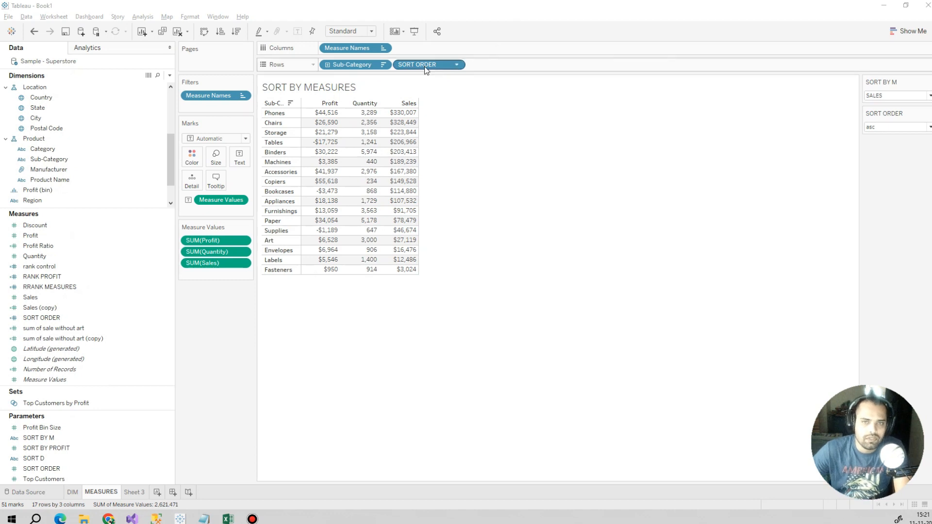
Step: Place SORT ORDER ahead of Sub-Category on Rows and set the SORT ORDER parameter to dsc to check the Sales sorting
drag(425, 65, 328, 65)
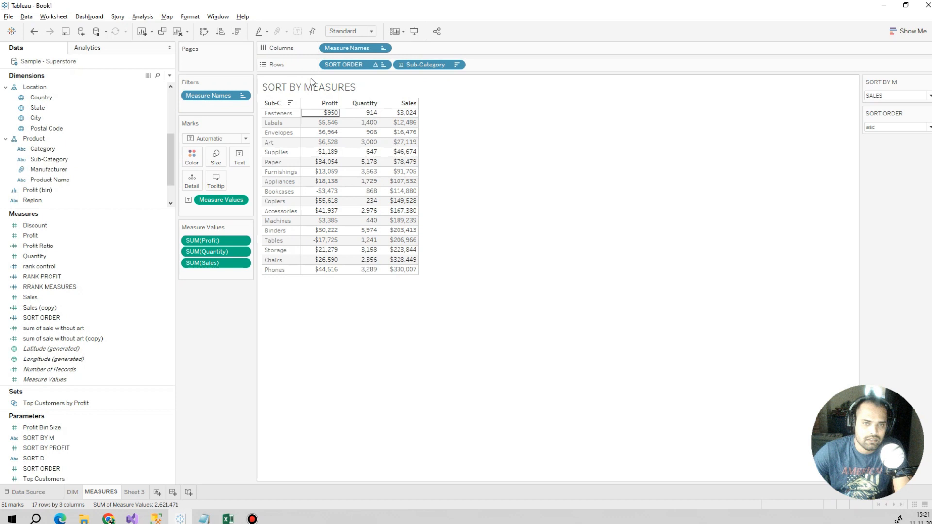
click(924, 128)
click(920, 151)
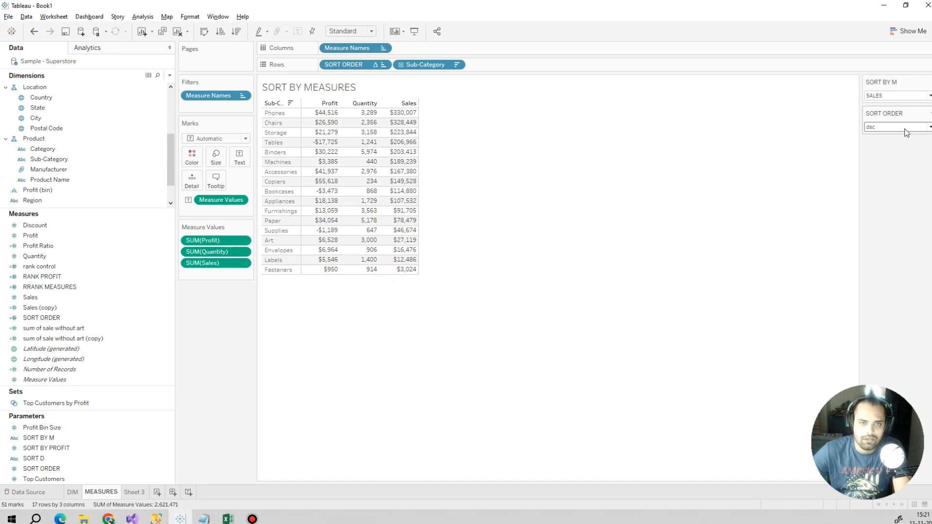
mouse_move(406, 114)
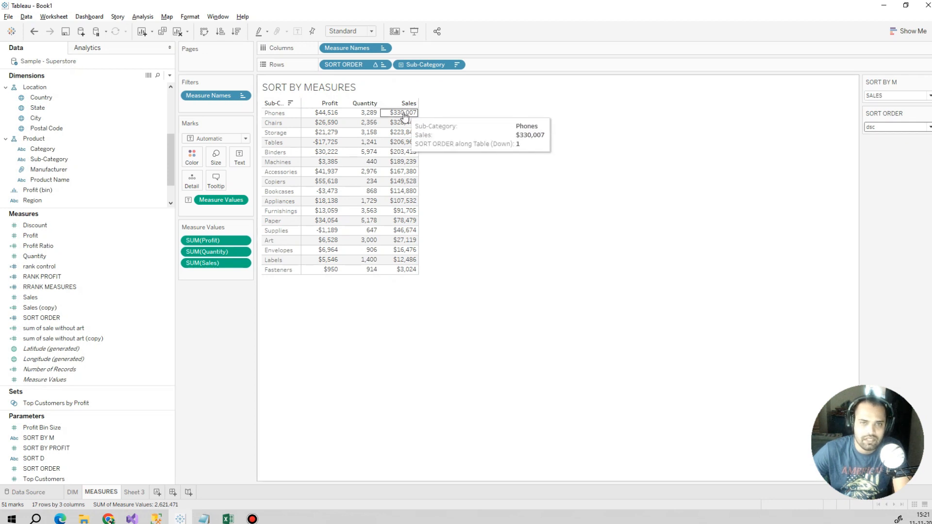
mouse_move(407, 273)
Step: Set the SORT BY M parameter to PROFIT and the SORT ORDER parameter to asc
click(881, 96)
click(881, 112)
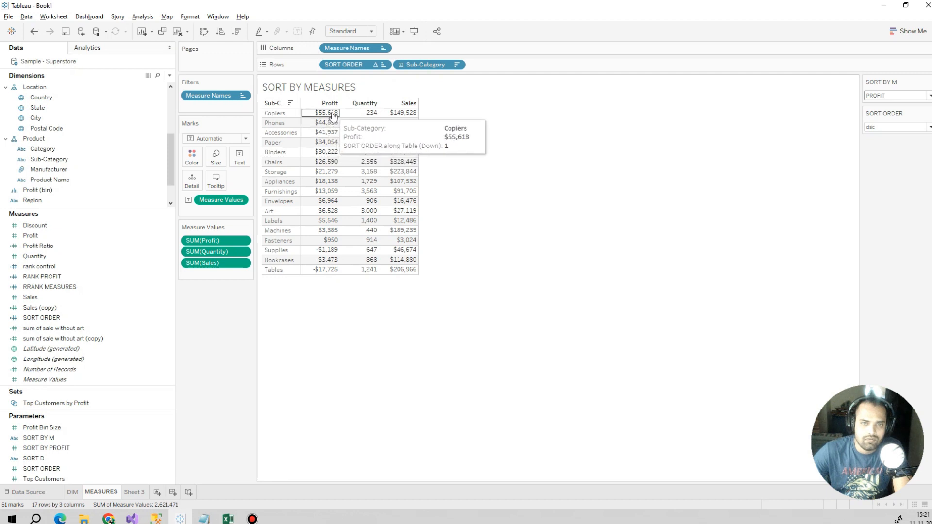
click(893, 127)
click(884, 135)
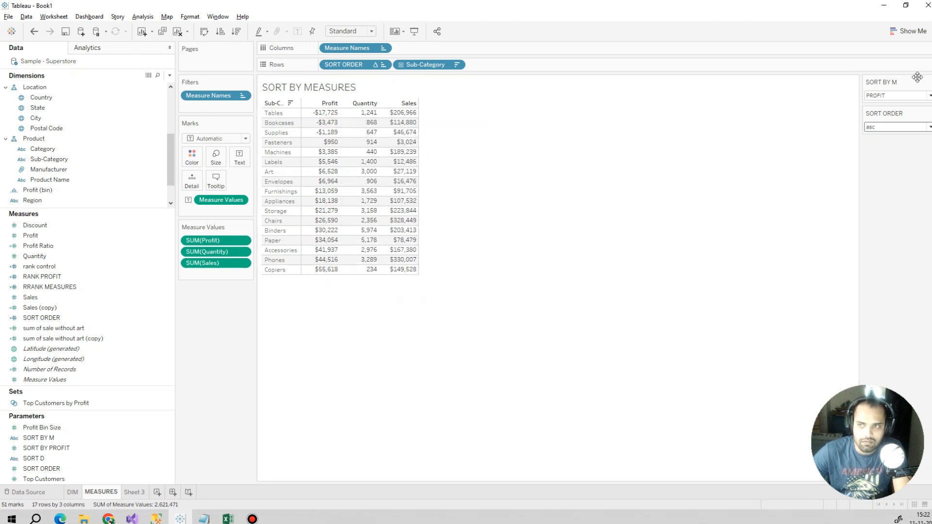
Step: Set the SORT BY M parameter to QTY and check the order of the Quantity column
click(897, 97)
click(896, 110)
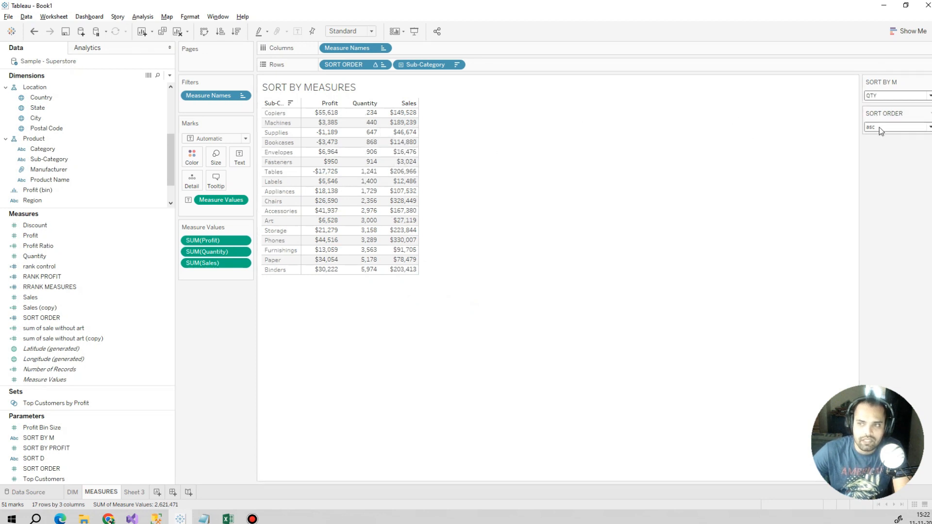
mouse_move(376, 117)
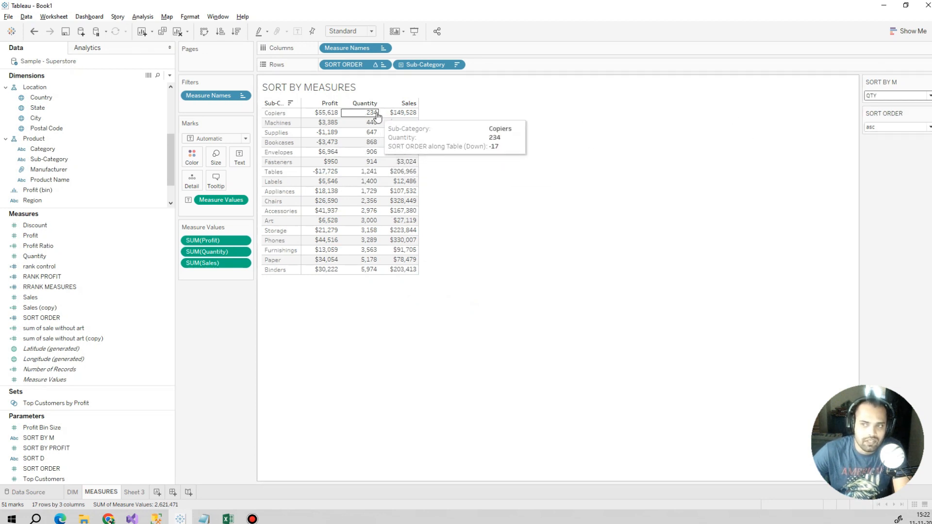
mouse_move(373, 273)
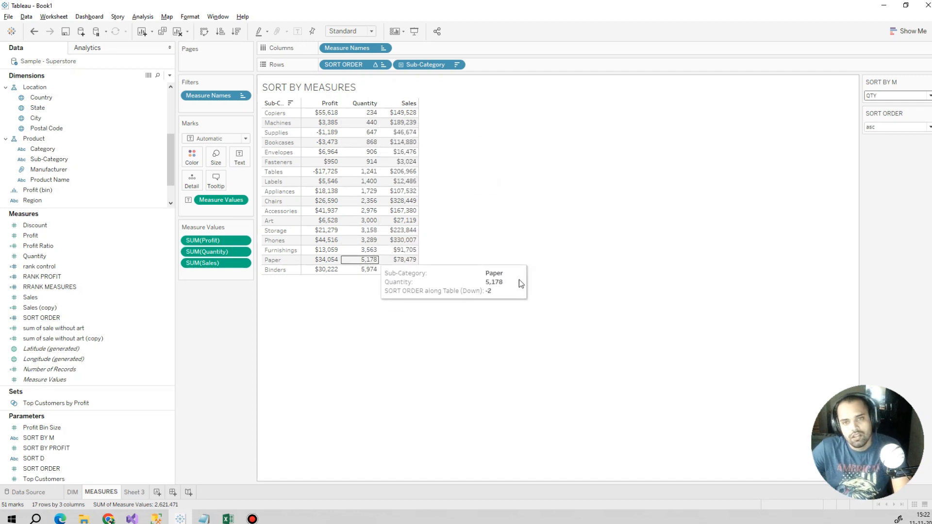
Step: Create a new dashboard and add the DIM sheet with the MEASURES sheet below it
click(173, 492)
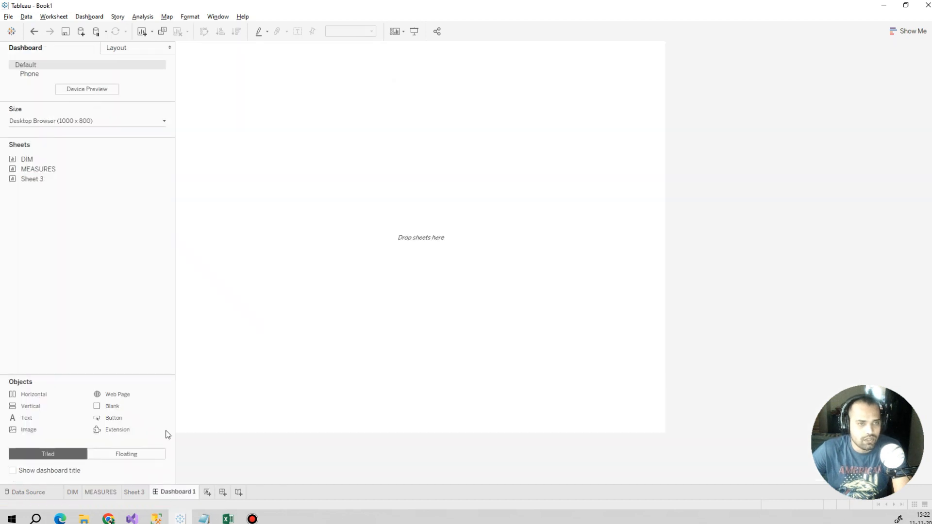
mouse_move(47, 163)
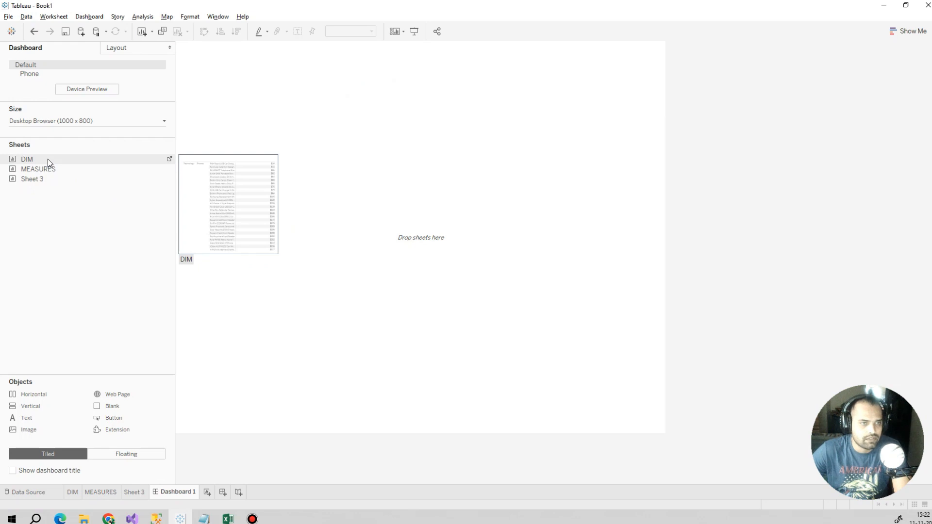
drag(48, 159, 296, 173)
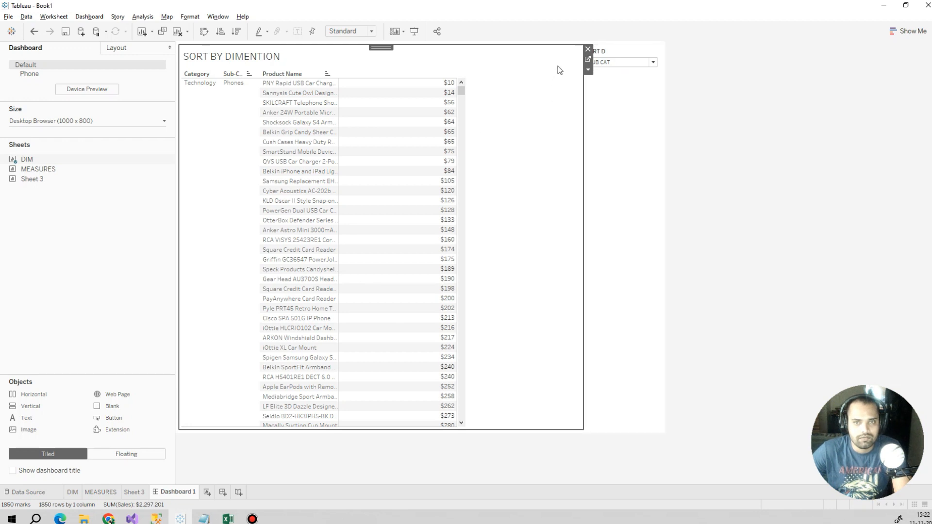
drag(46, 169, 425, 332)
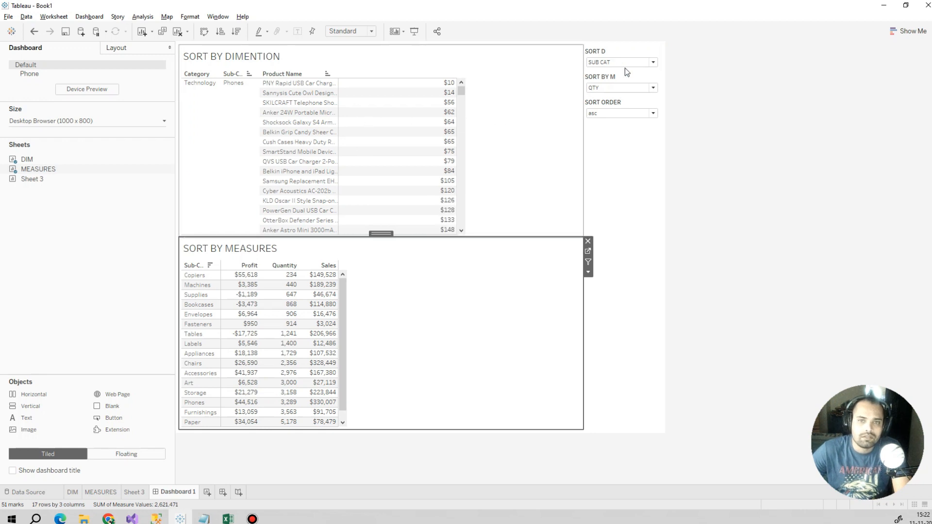
Step: Set the dashboard's SORT D parameter to PRODUCT NAME and its SORT BY M parameter to SALES
click(578, 68)
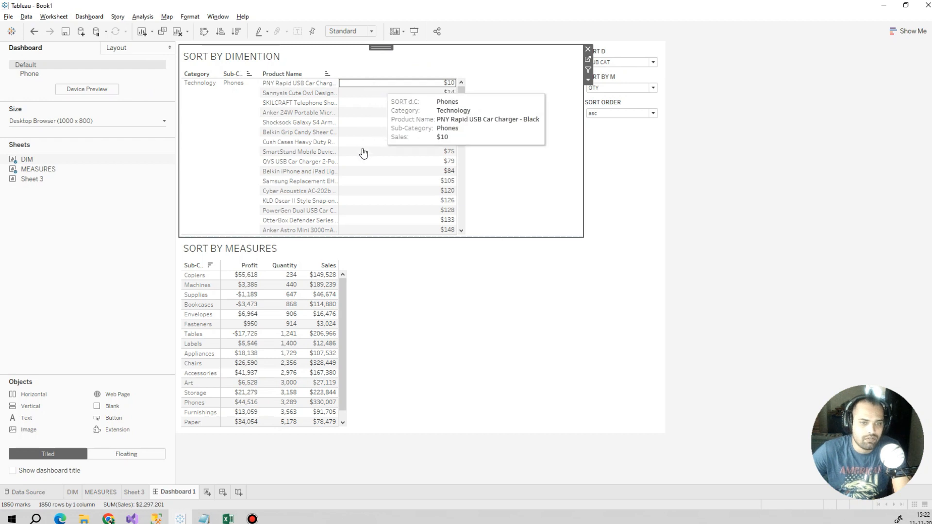
click(625, 145)
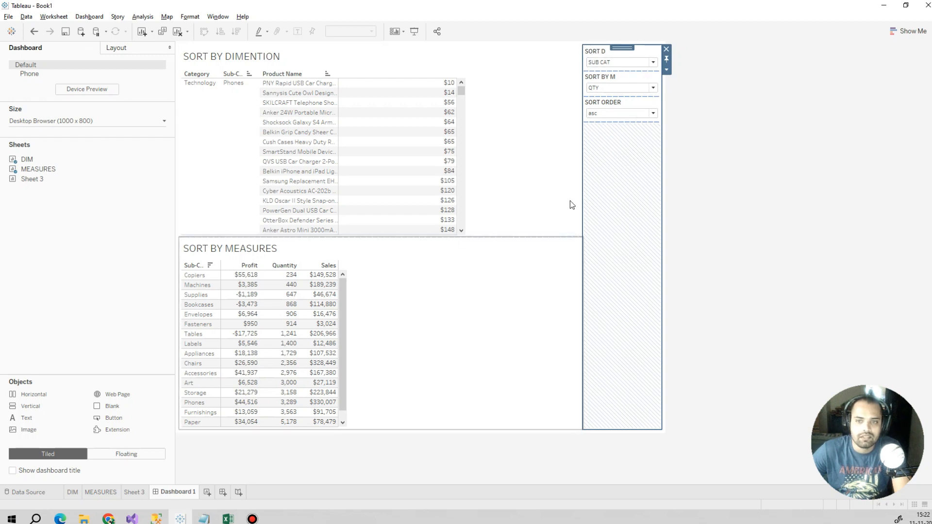
click(654, 63)
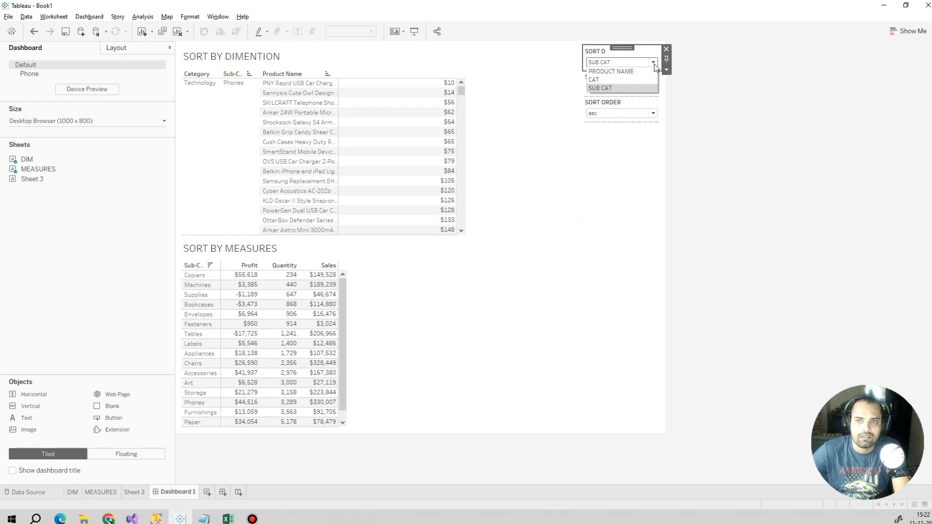
click(636, 75)
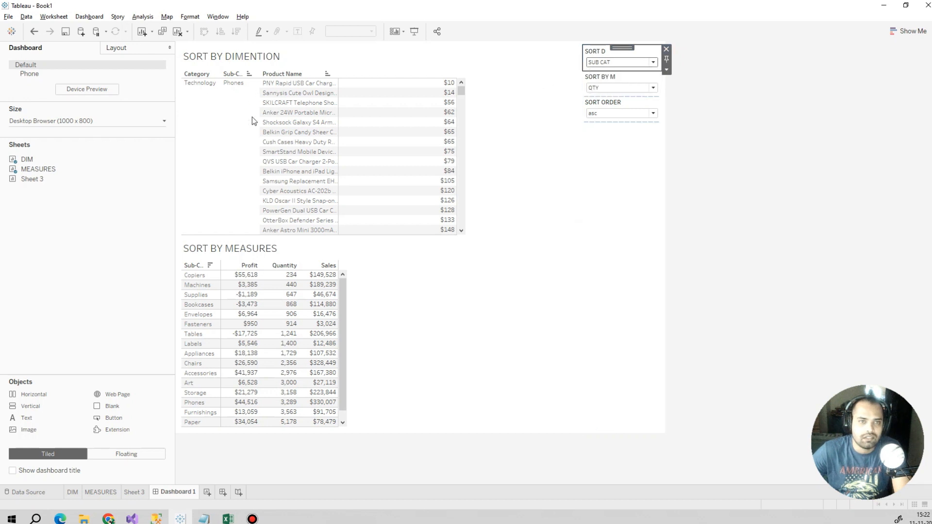
click(645, 91)
click(634, 97)
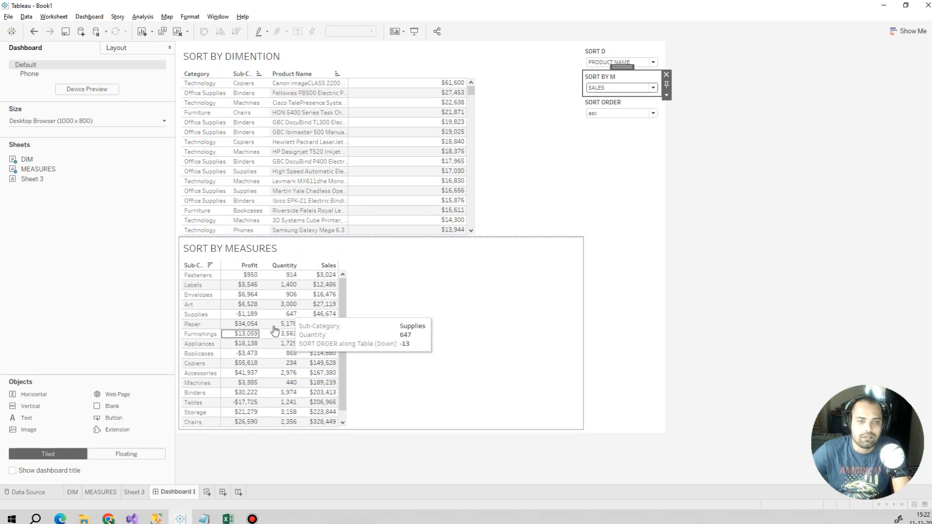
Step: Compare the dashboard's SORT ORDER parameter on dsc and asc, leaving it on asc, and return to the MEASURES worksheet
click(612, 112)
click(613, 134)
click(614, 114)
click(614, 120)
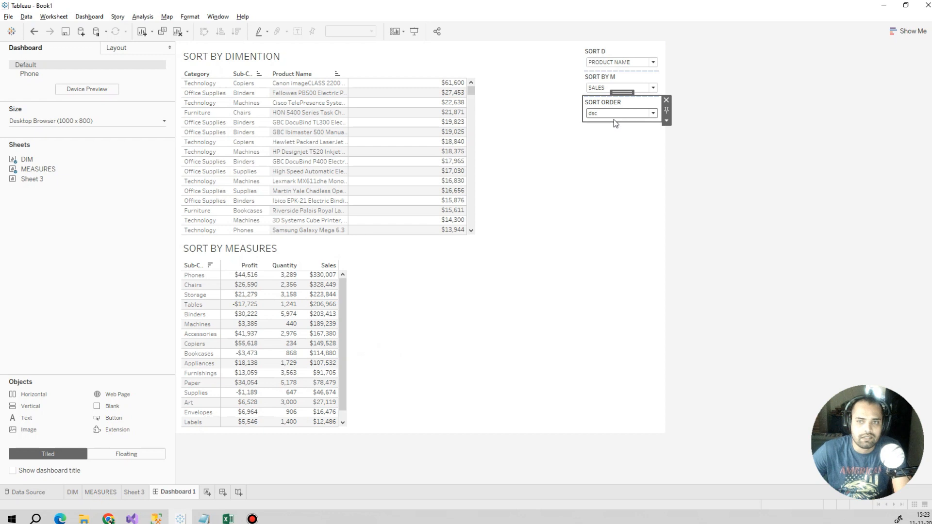
click(666, 122)
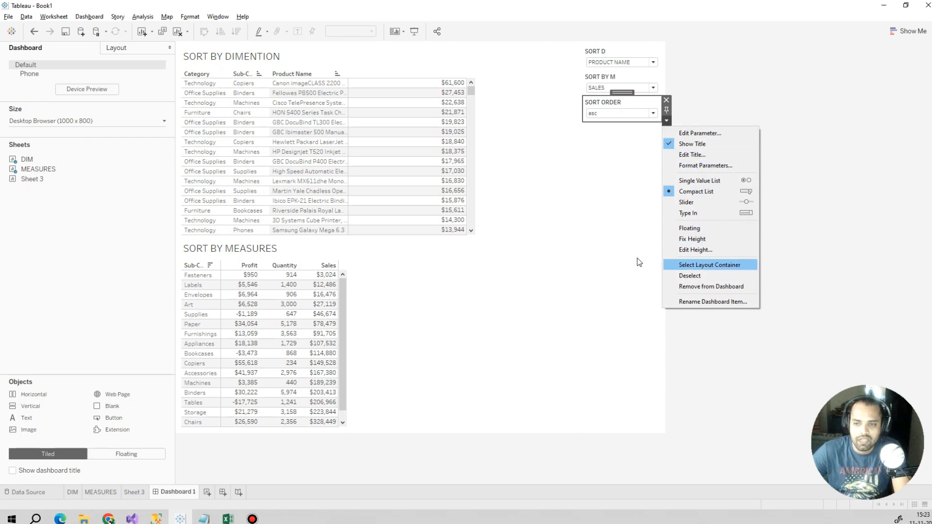
click(577, 259)
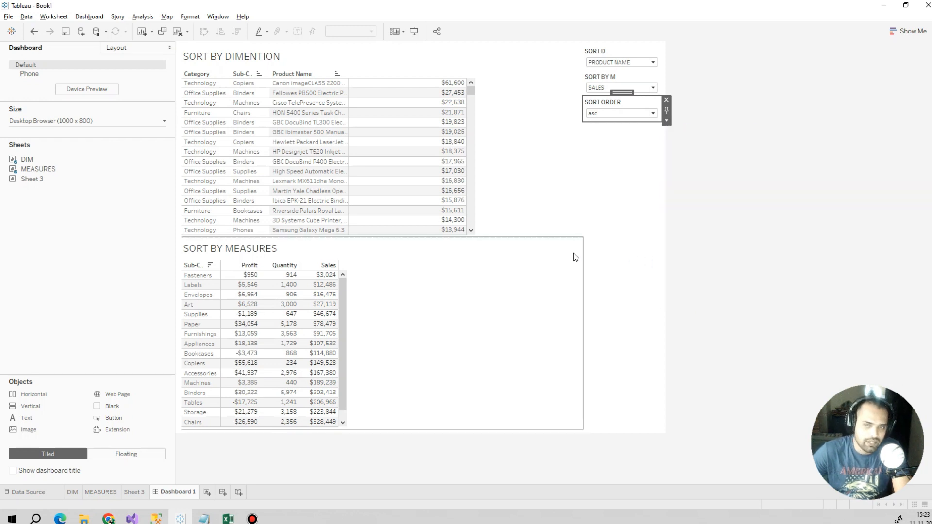
click(97, 497)
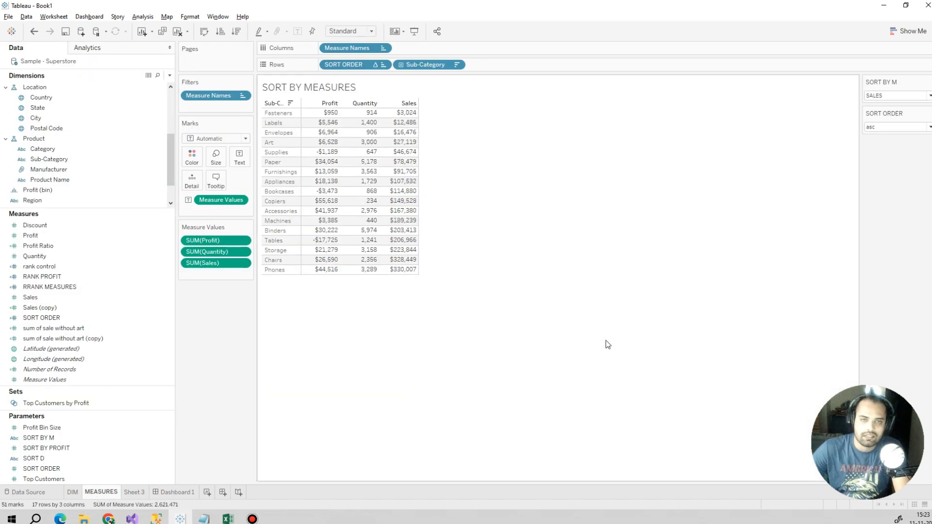